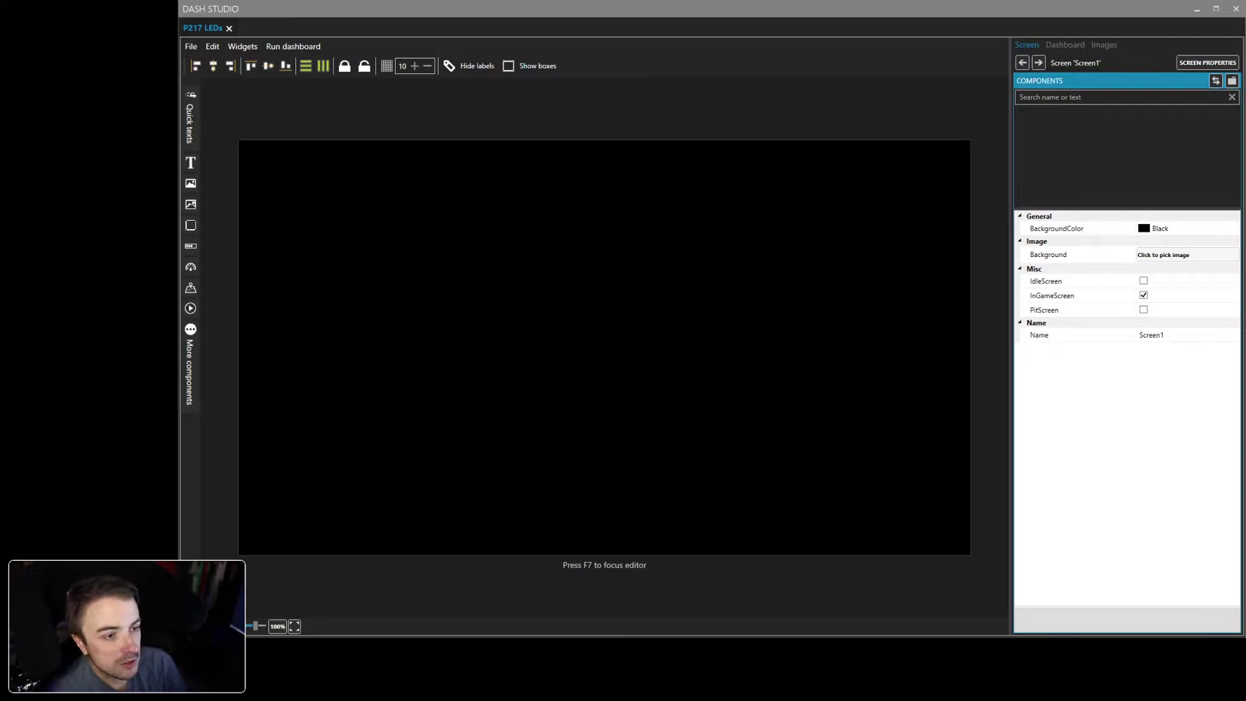
# - Focus the Dash Studio editor showing the empty Screen1 canvas of the P217 LEDs dashboard
pyautogui.click(652, 10)
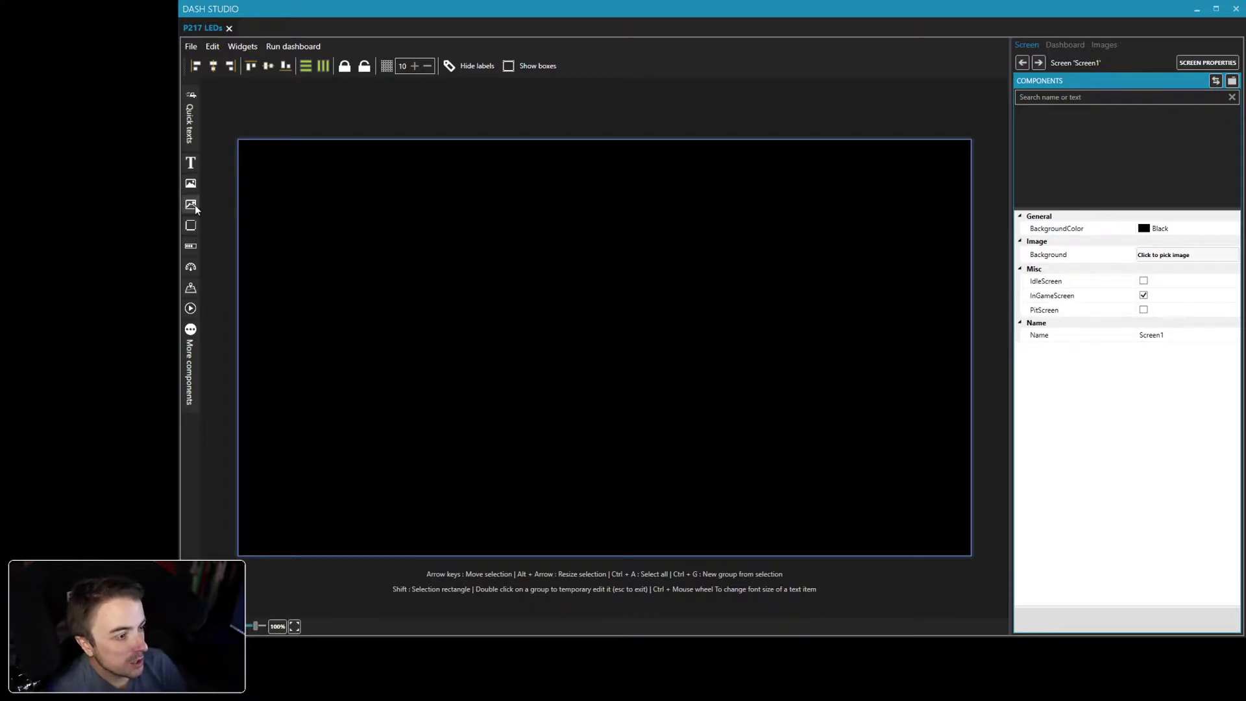
# - Add an image element and browse the common library's Leds Set1 and Set2 images
pyautogui.click(191, 184)
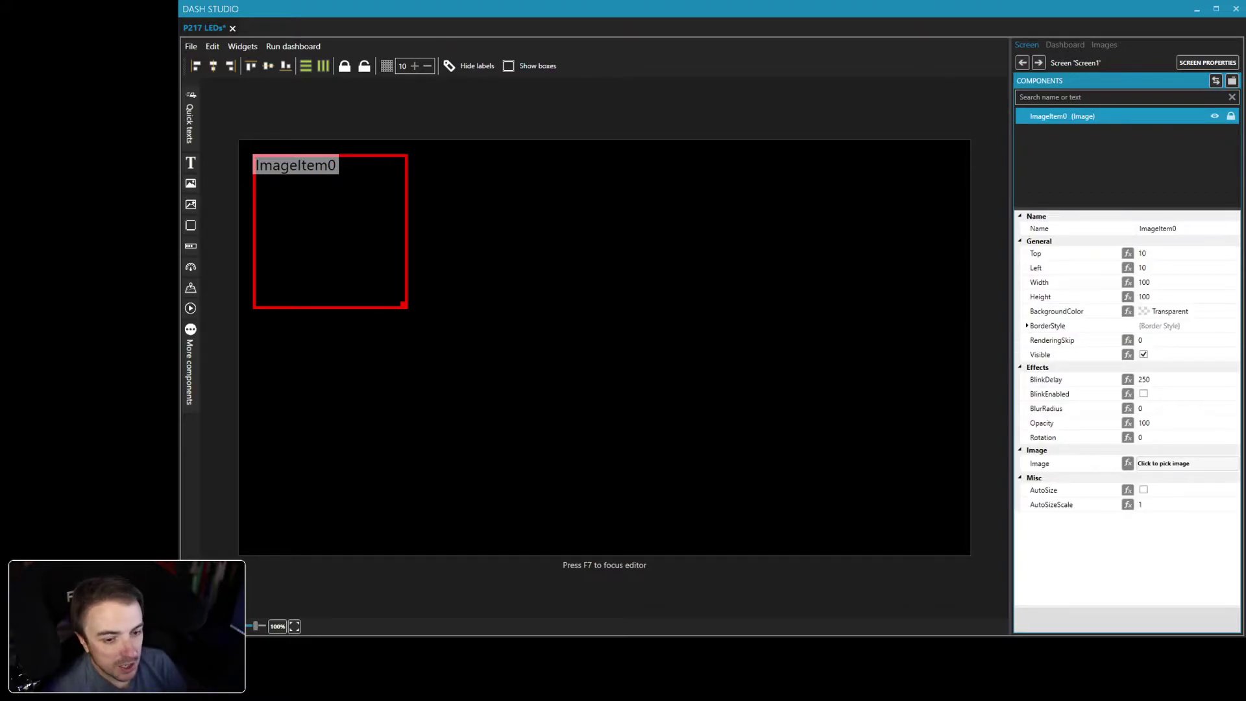
pyautogui.click(1171, 463)
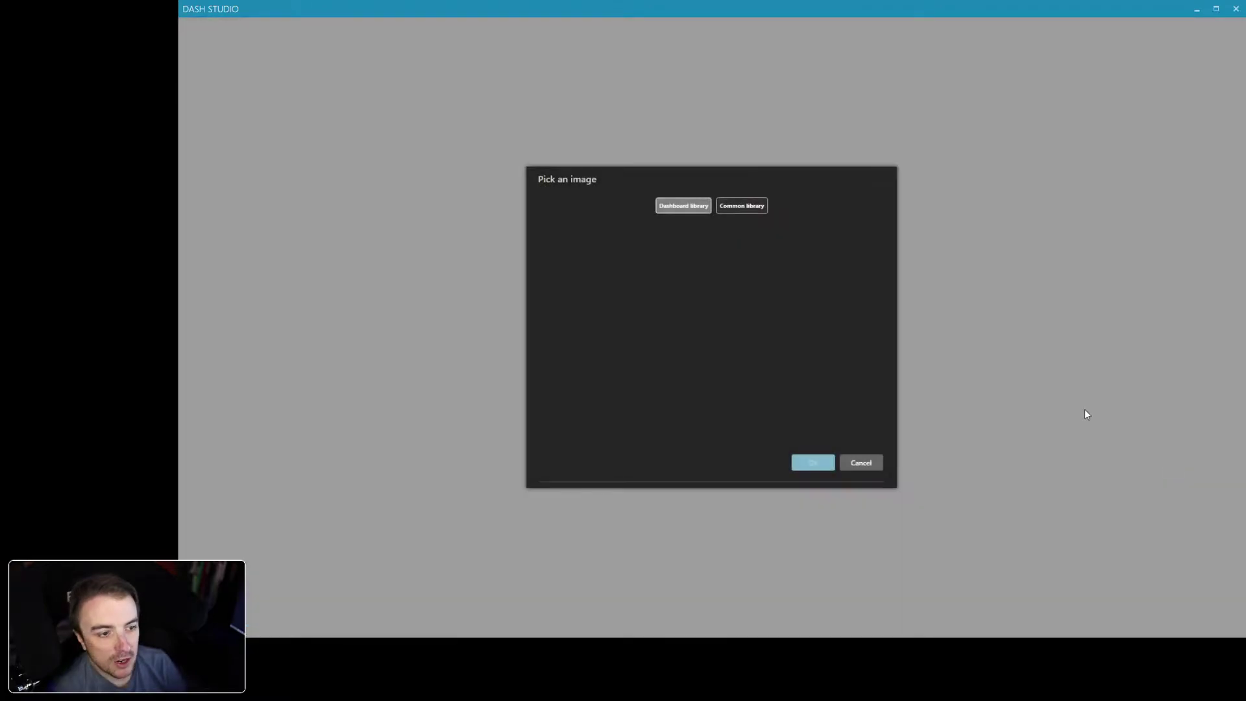
pyautogui.click(739, 206)
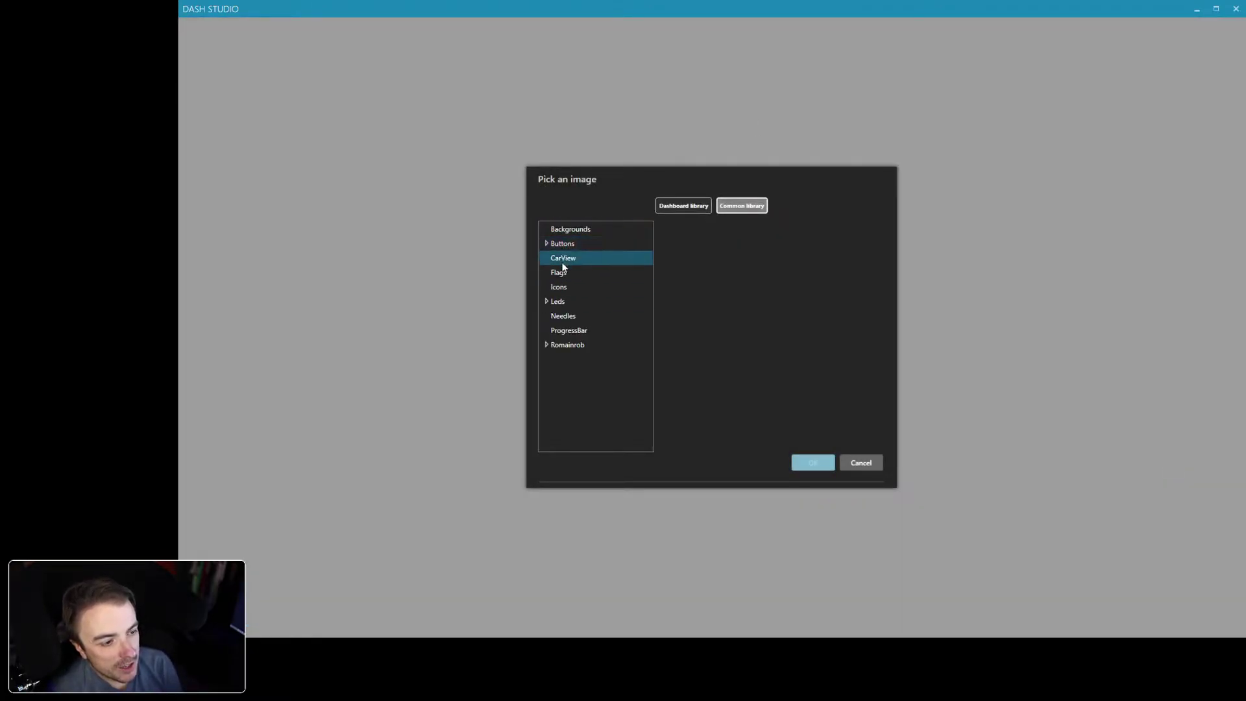
pyautogui.doubleClick(555, 302)
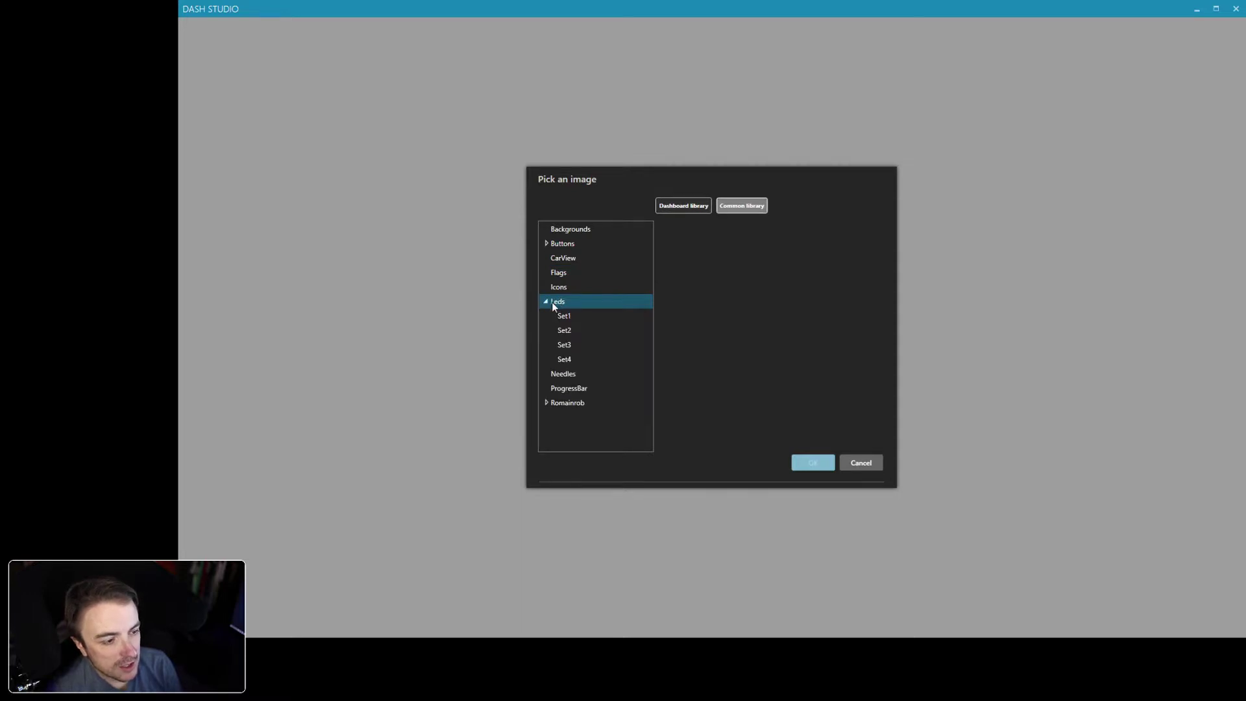
pyautogui.click(556, 316)
pyautogui.scroll(-1, 792, 311)
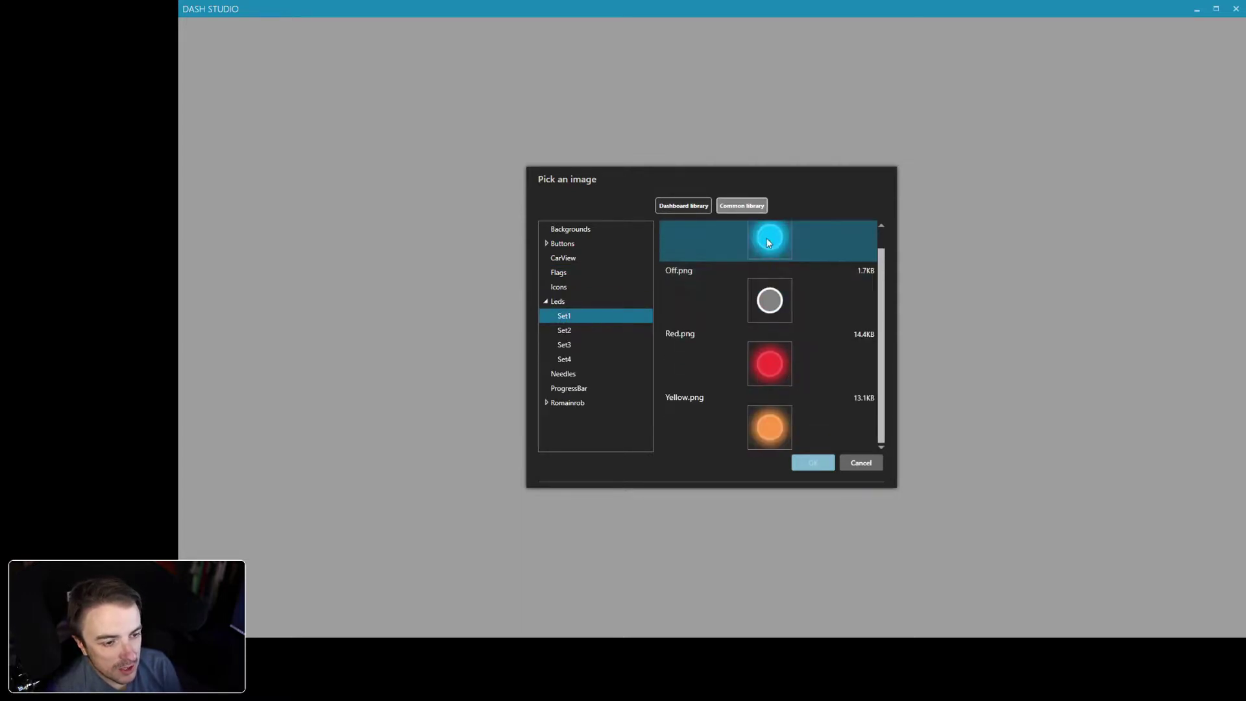
pyautogui.click(591, 328)
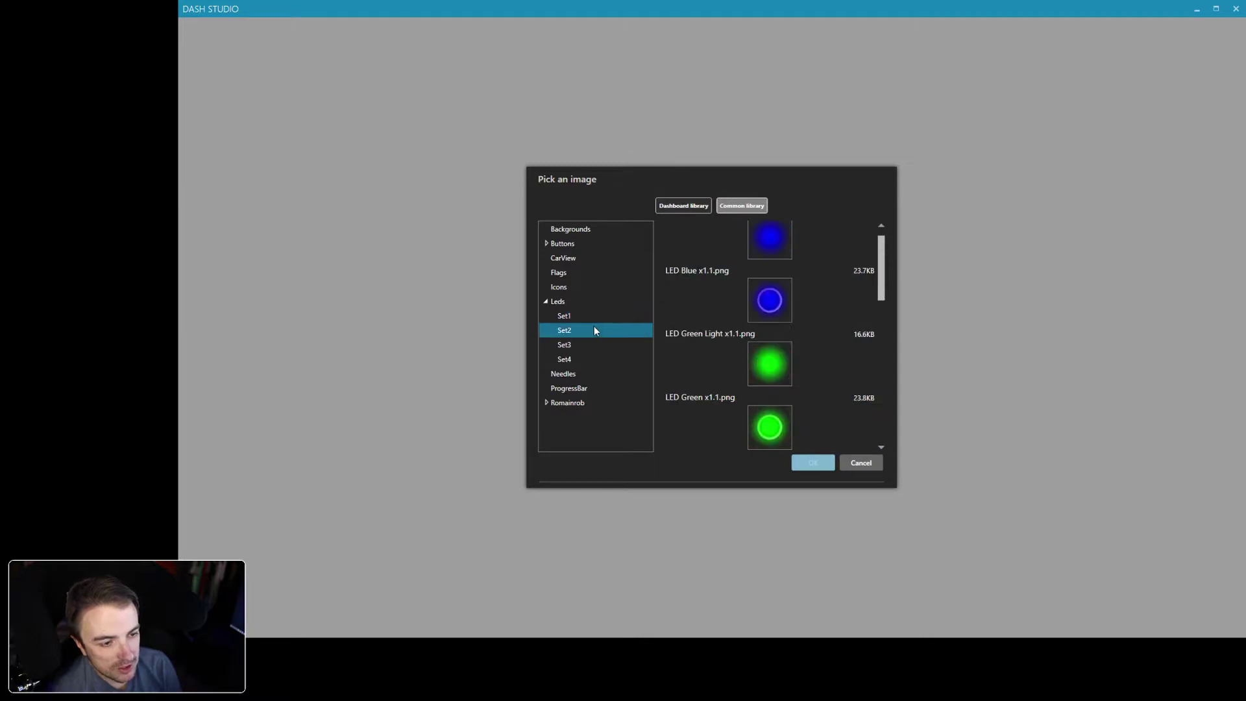
pyautogui.scroll(-5, 750, 317)
pyautogui.scroll(-5, 751, 322)
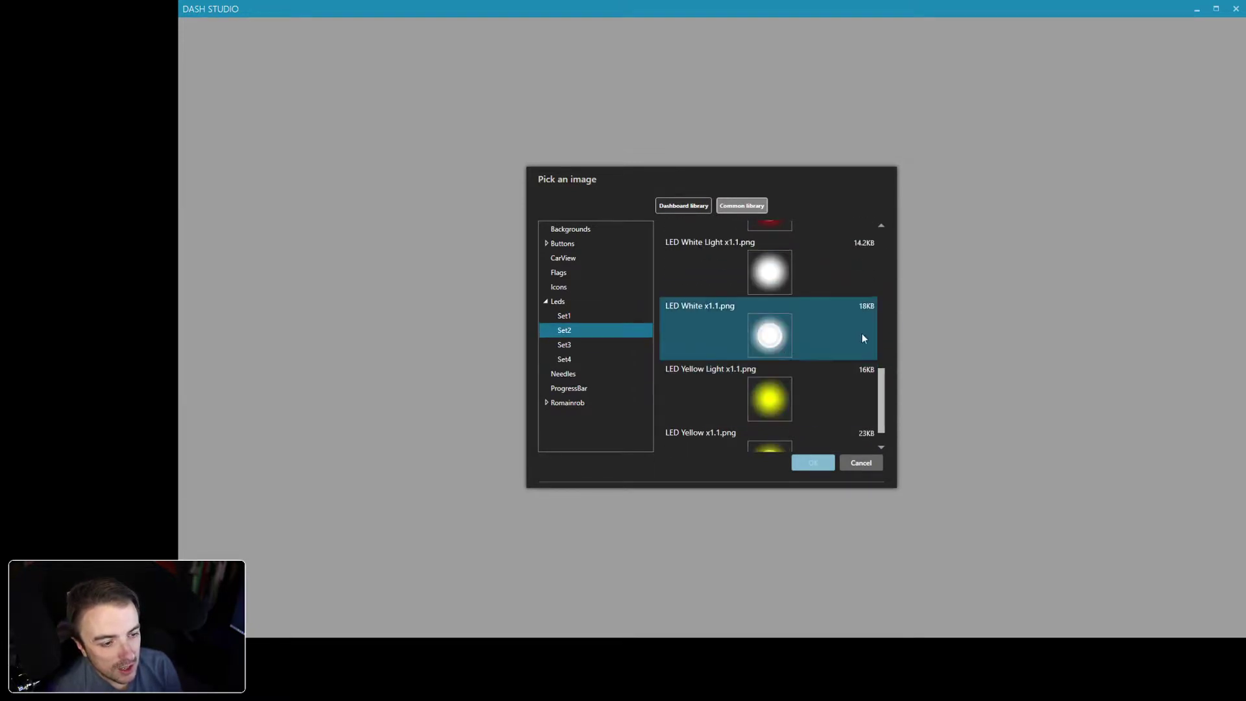
# - Compare Set3 and Set4, then apply Set3's Black Off 2.png LED image
pyautogui.click(582, 346)
pyautogui.scroll(1, 825, 311)
pyautogui.scroll(-3, 820, 308)
pyautogui.scroll(-3, 819, 312)
pyautogui.click(573, 361)
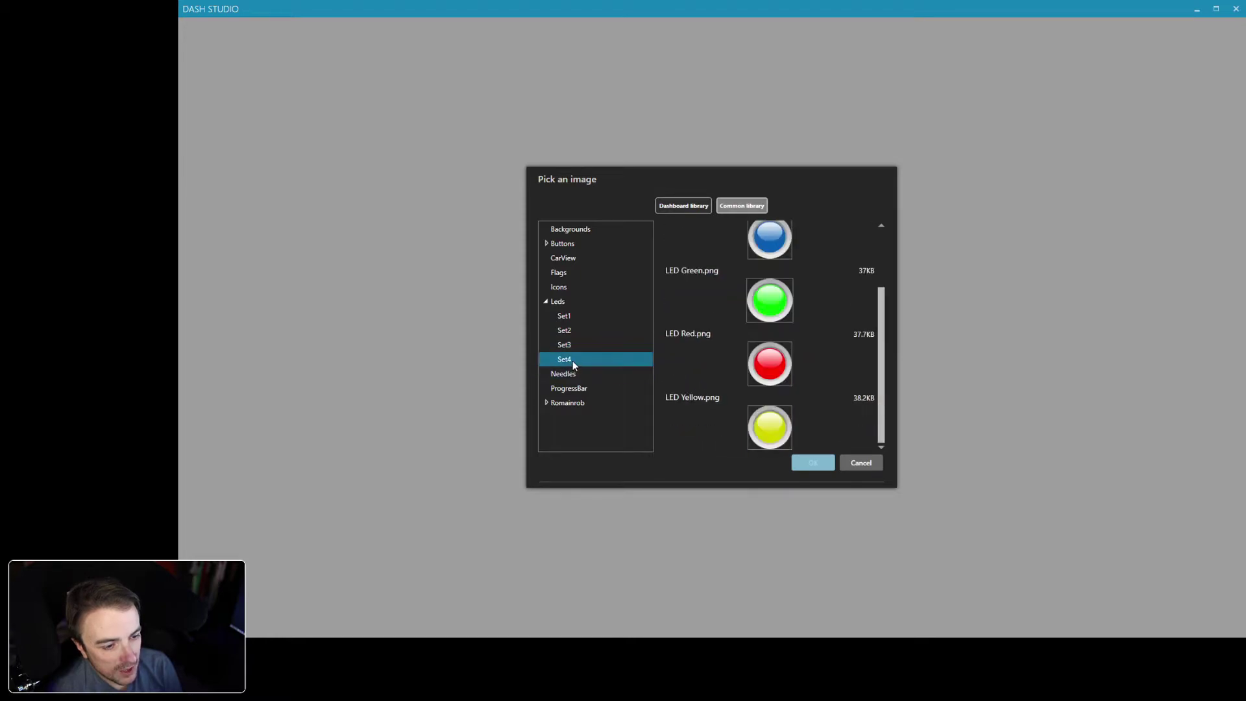
pyautogui.scroll(2, 736, 336)
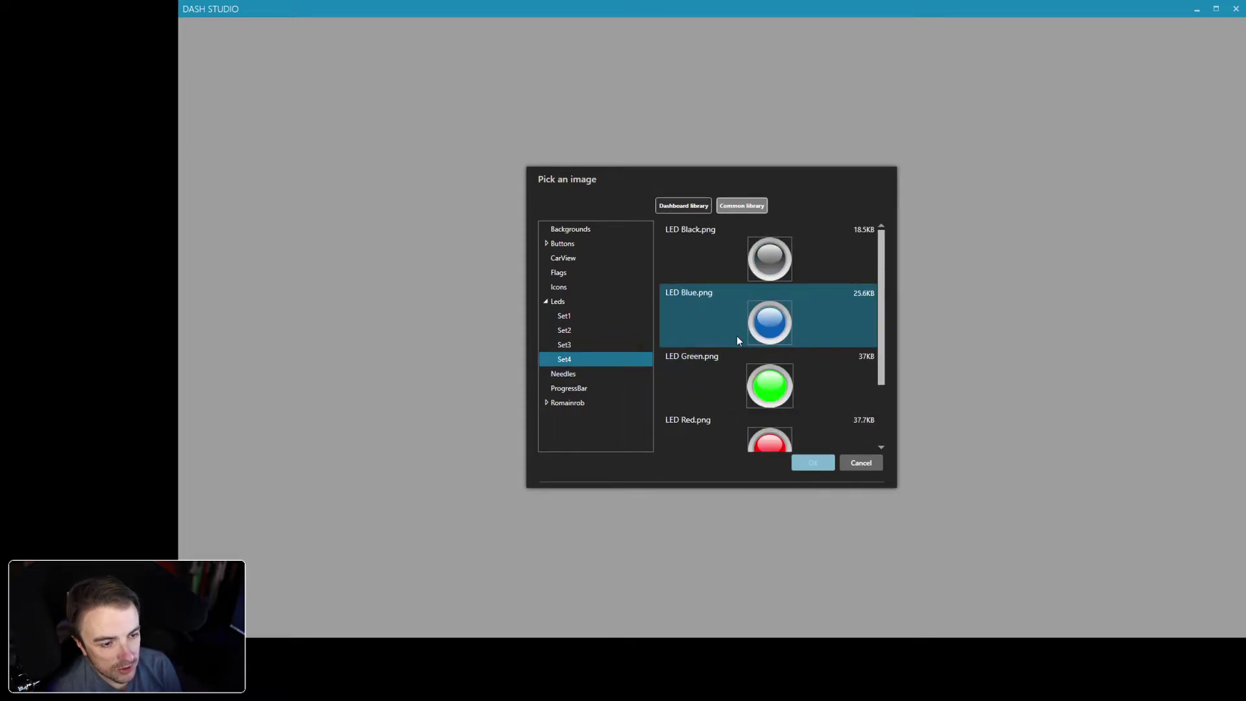
pyautogui.click(564, 345)
pyautogui.scroll(-3, 750, 357)
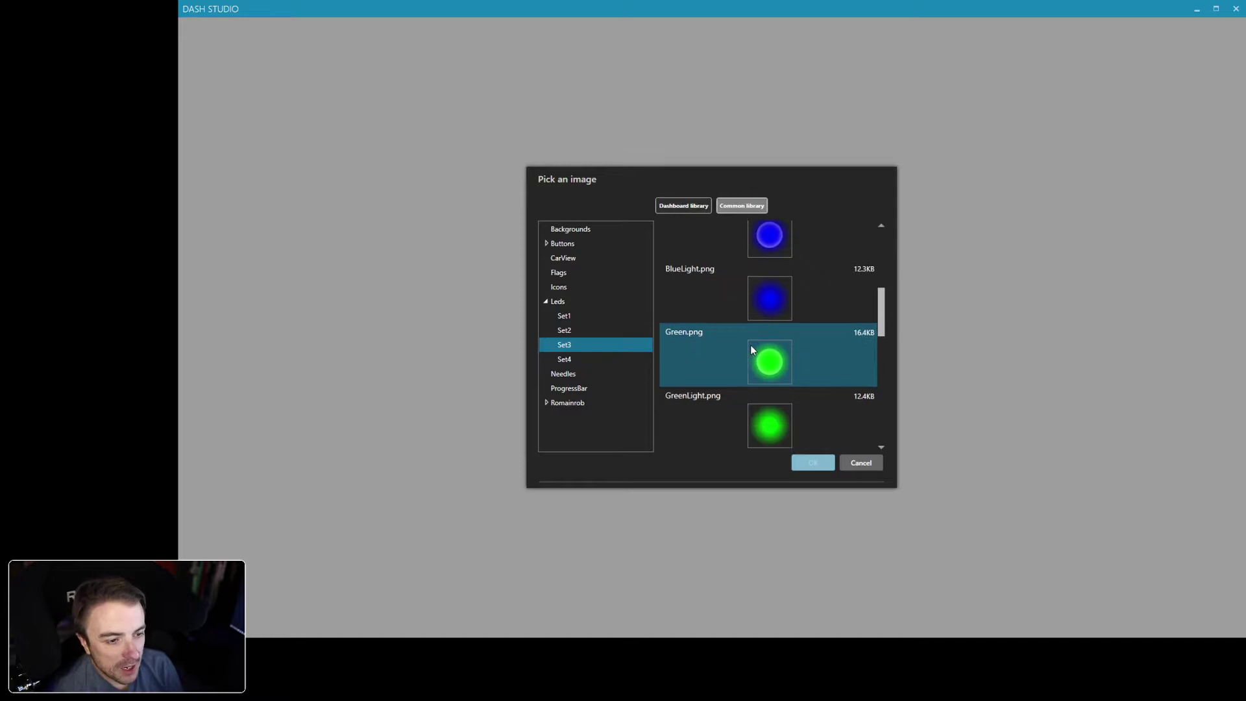
pyautogui.scroll(3, 747, 342)
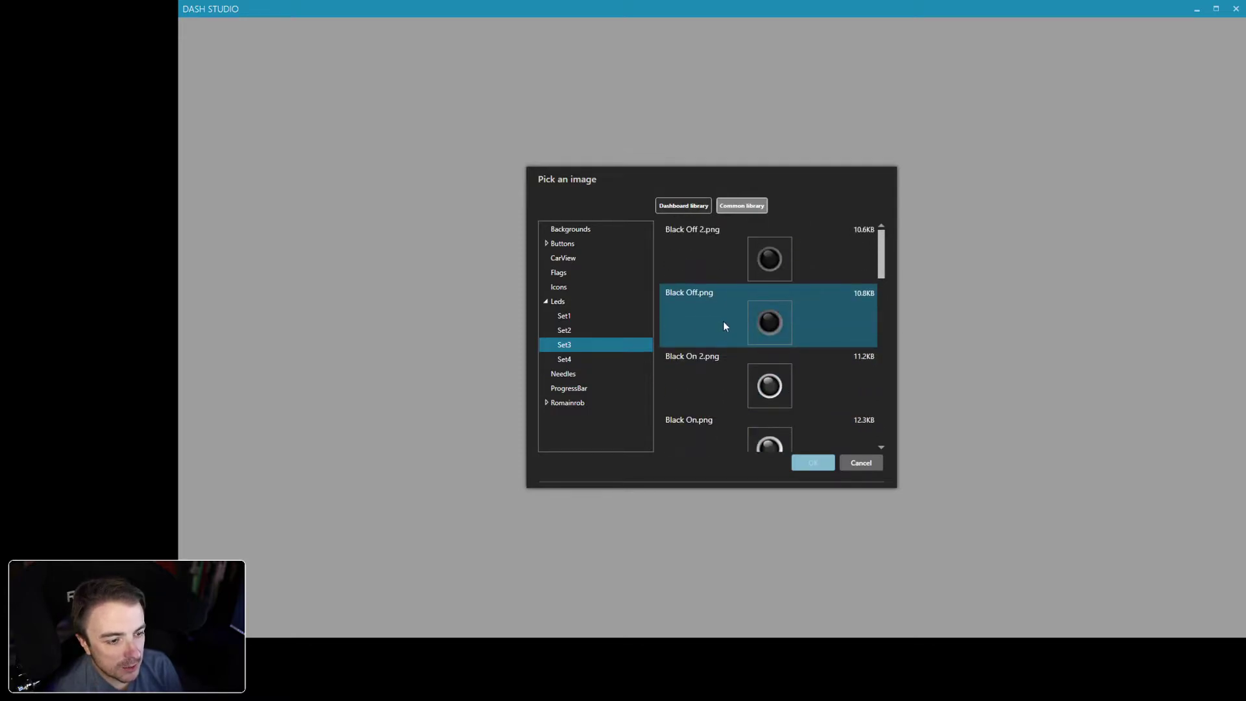
pyautogui.click(777, 255)
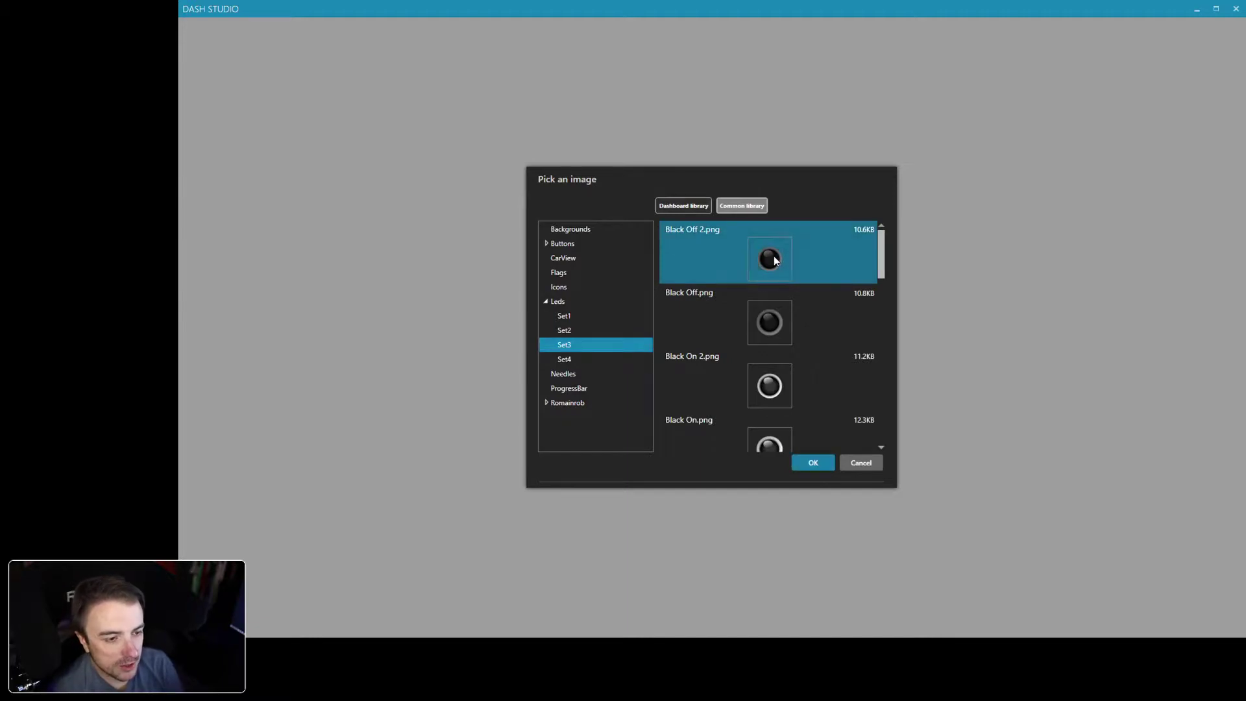
pyautogui.click(812, 463)
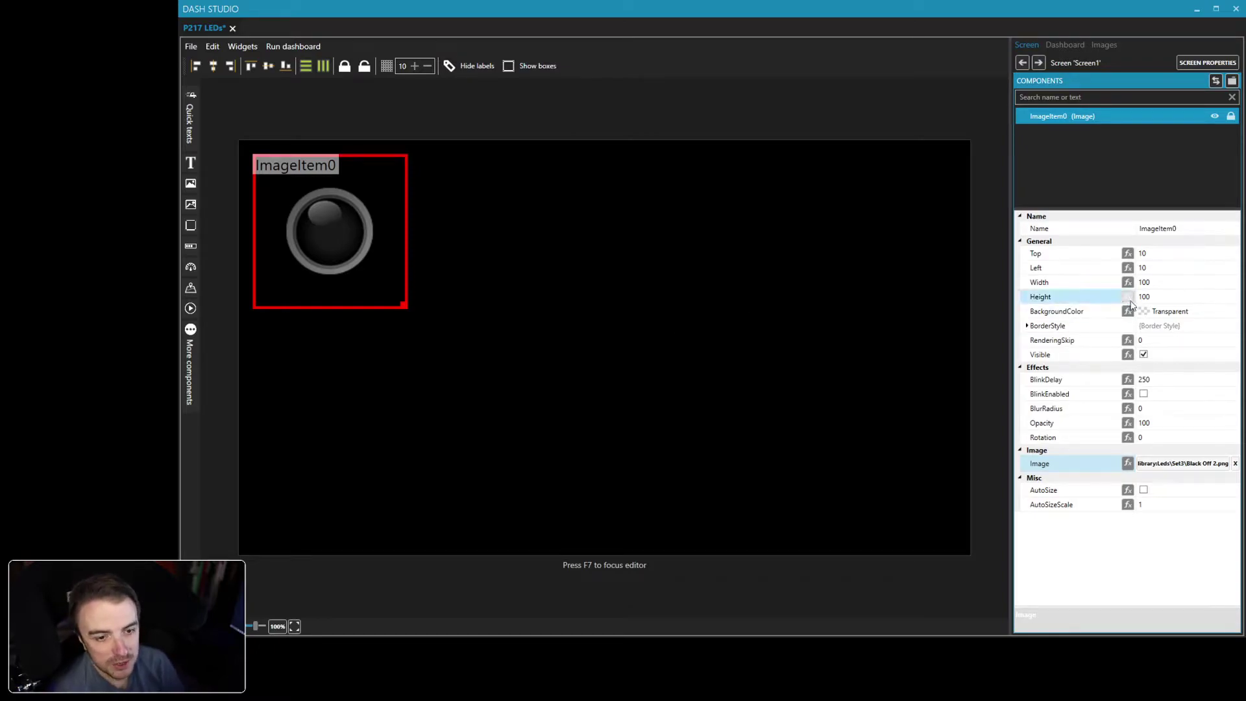
# - Resize the LED image to 48×48
pyautogui.click(1174, 280)
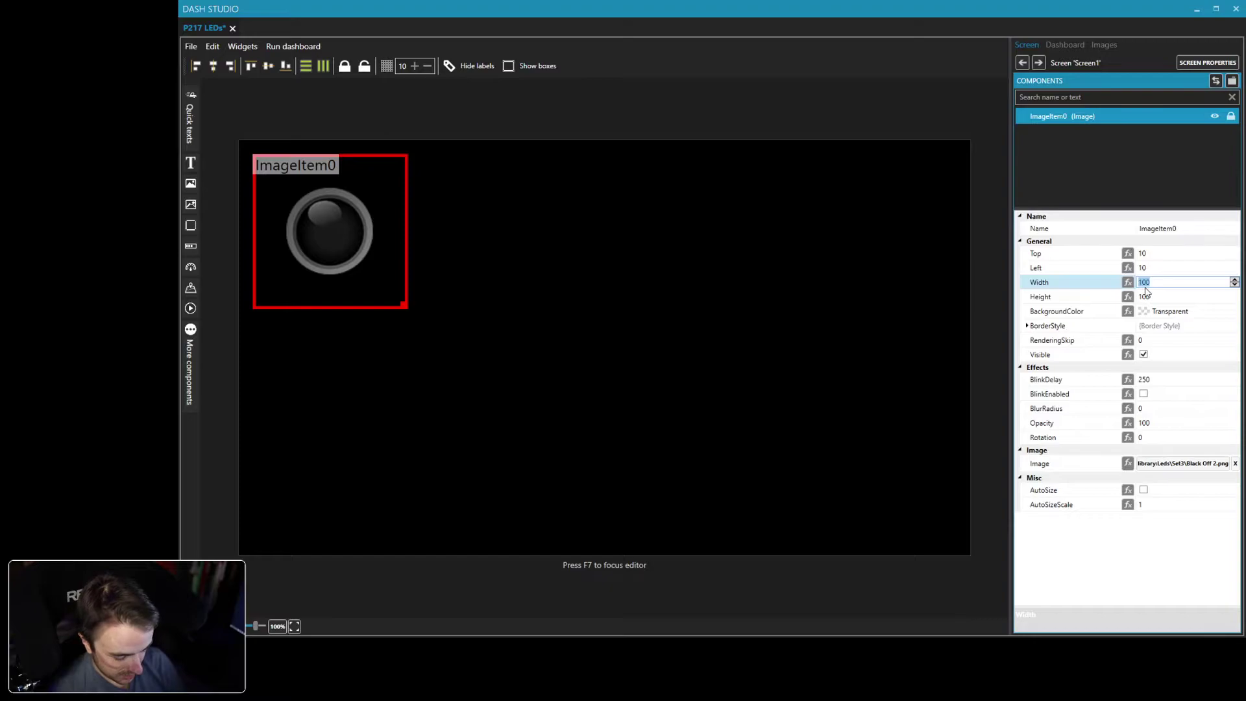
pyautogui.write('48')
pyautogui.press('Tab')
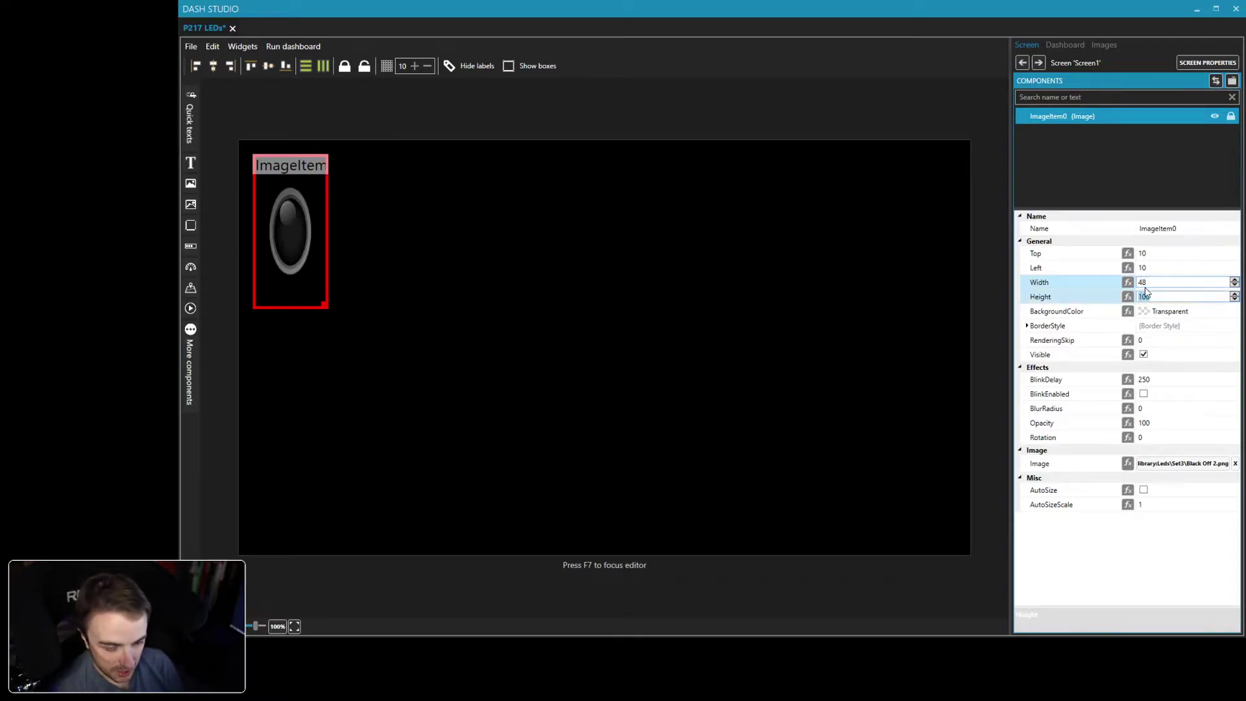
pyautogui.write('48')
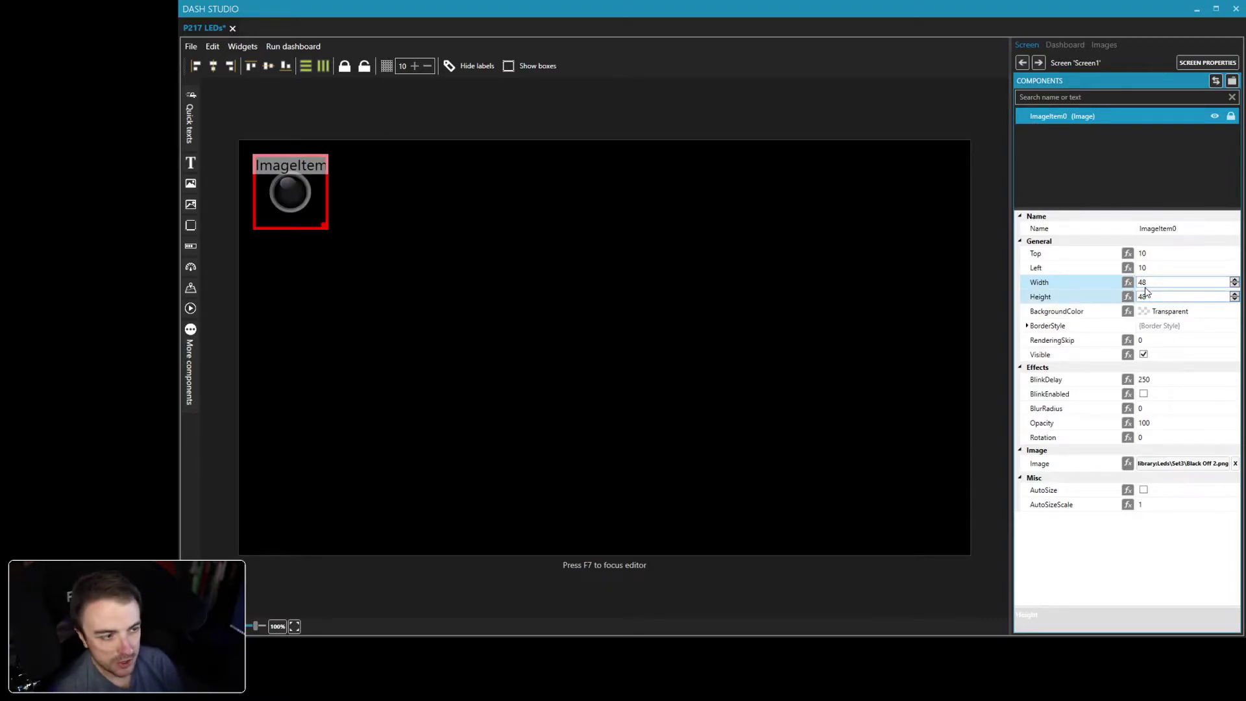
# - Position the LED image at Top 0, Left 0 in the screen's corner
pyautogui.click(295, 204)
pyautogui.click(1157, 254)
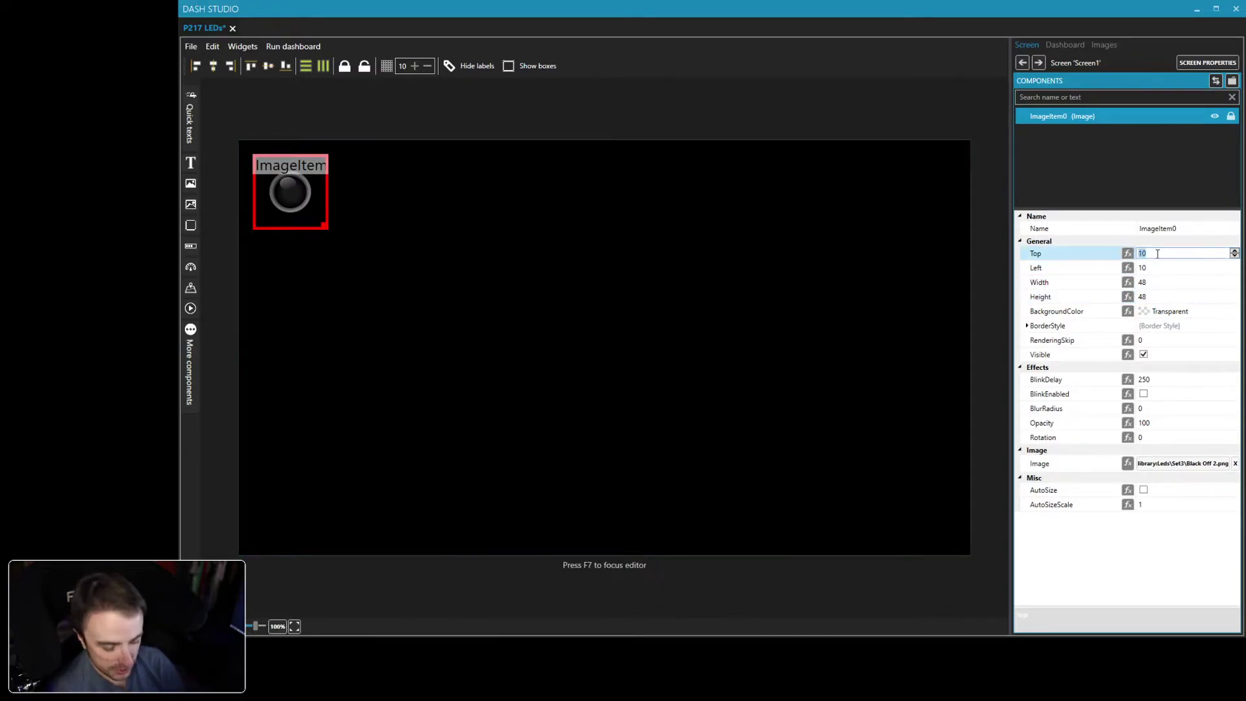
pyautogui.write('0')
pyautogui.click(1155, 268)
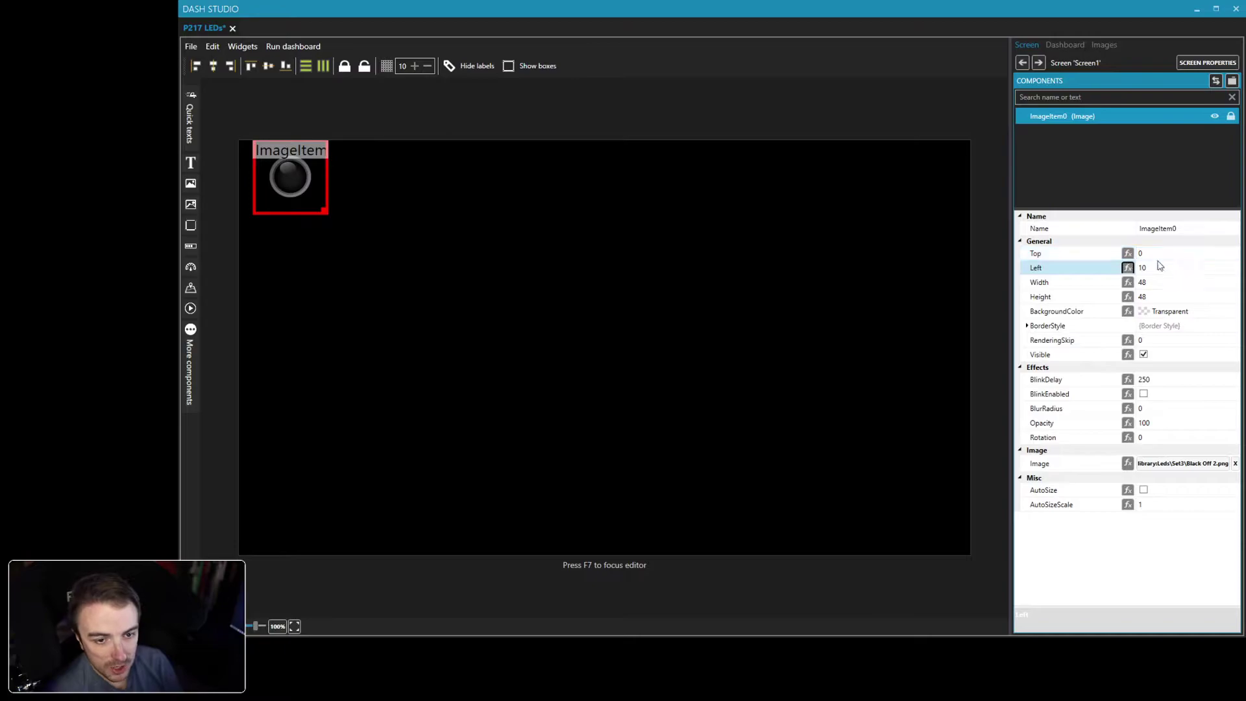
pyautogui.write('0')
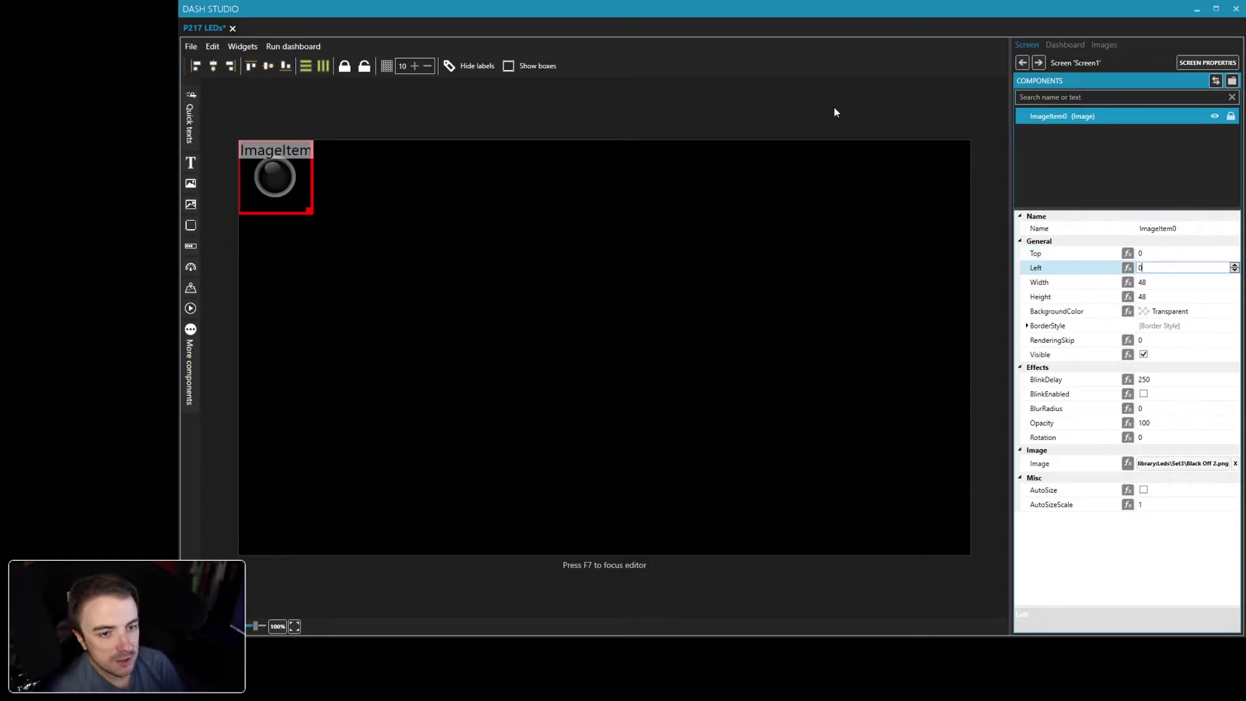
# - Hide item labels and duplicate the LED as a second light at Top 0, Left 49
pyautogui.click(461, 65)
pyautogui.click(309, 206)
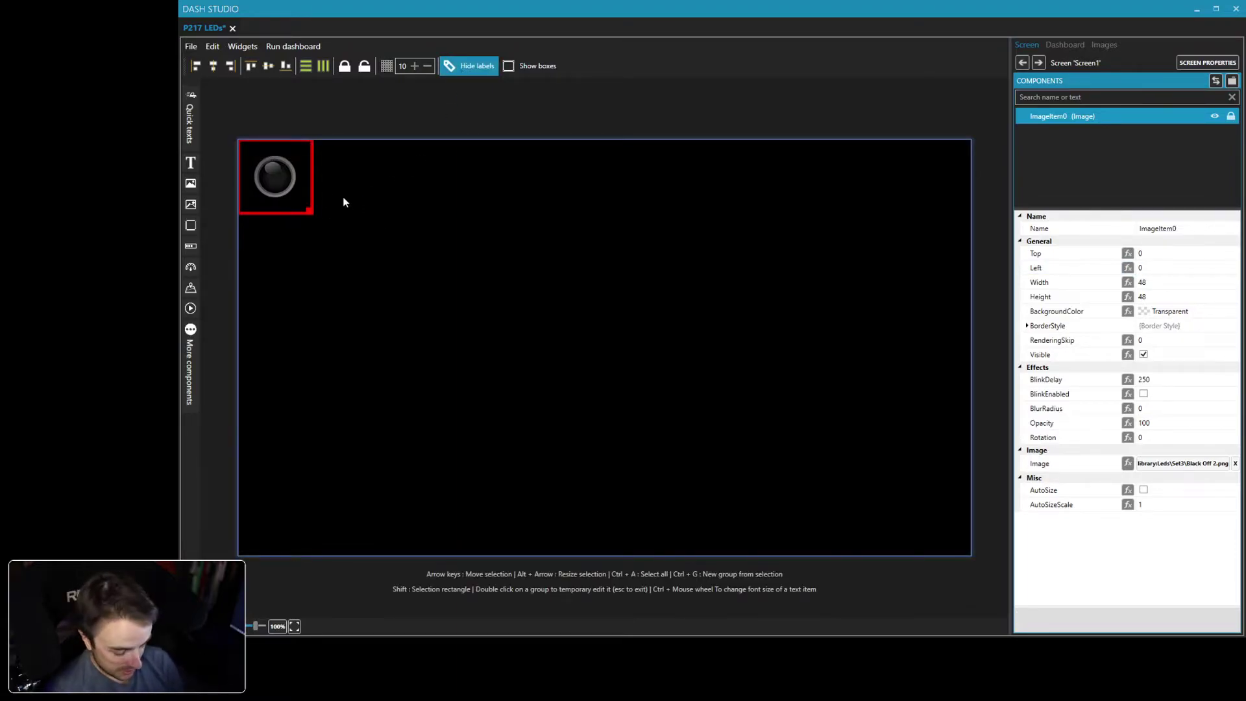
pyautogui.moveTo(279, 188); pyautogui.dragTo(343, 192)
pyautogui.click(1159, 253)
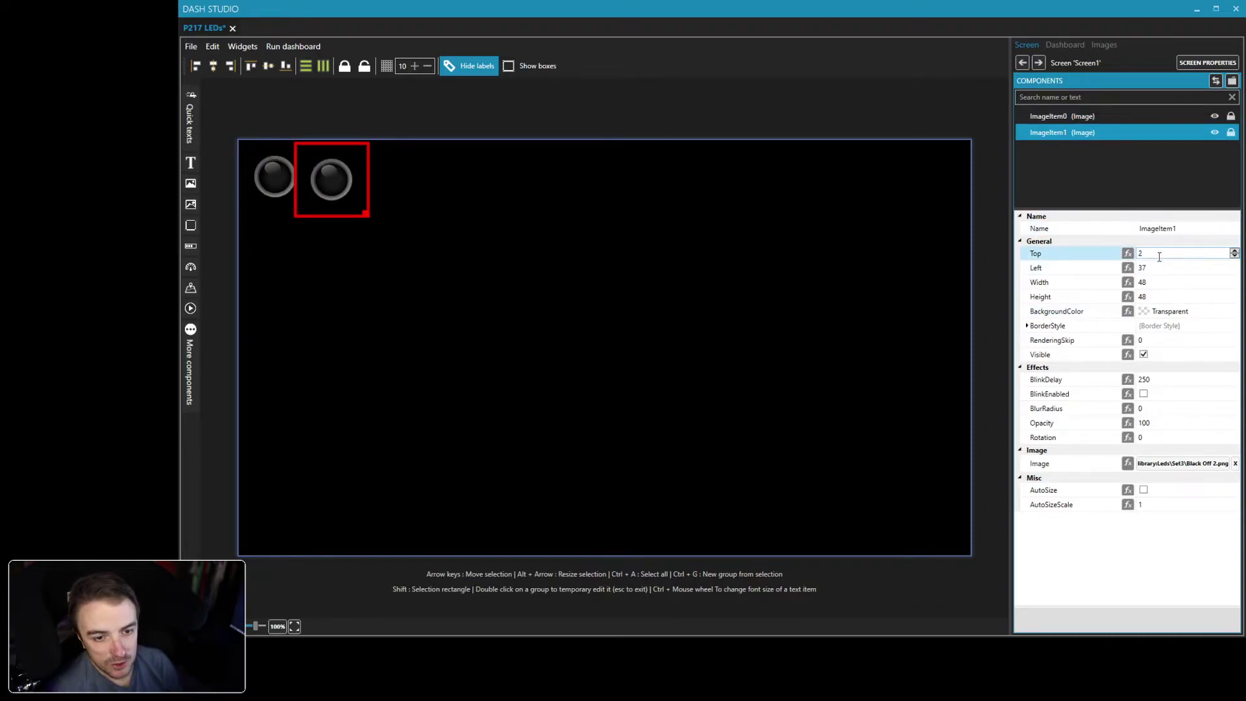
pyautogui.write('0')
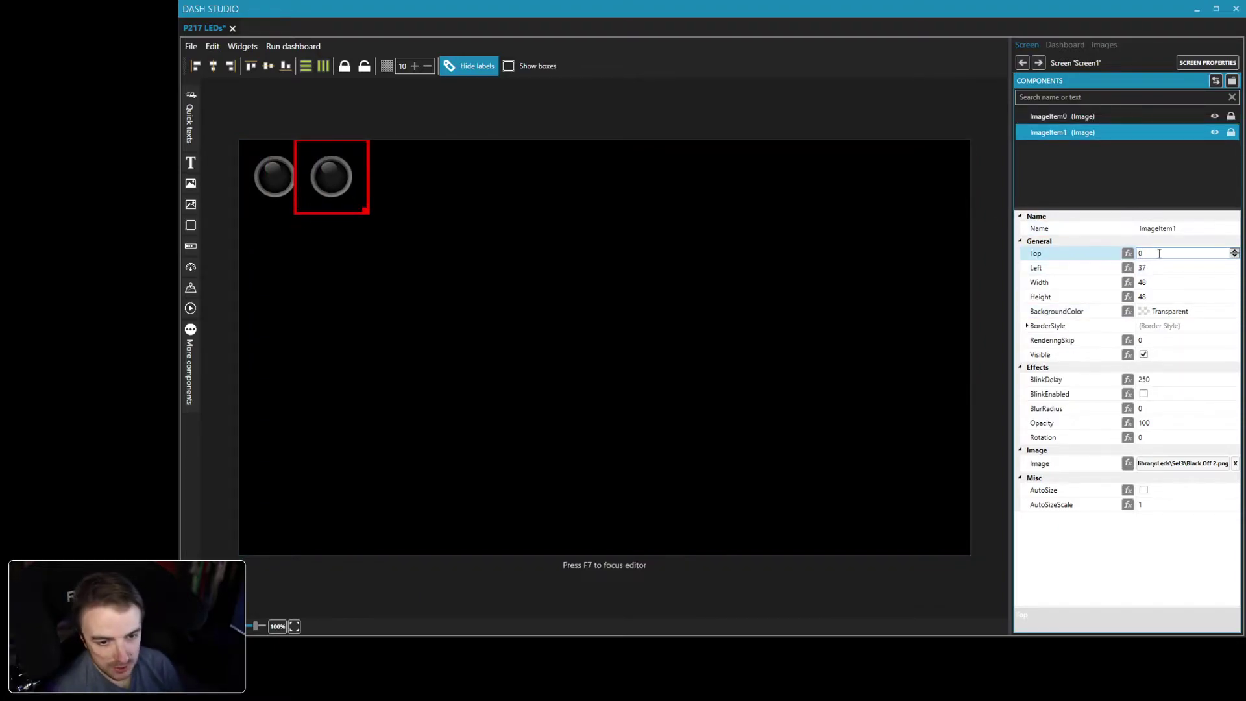
pyautogui.press('Tab')
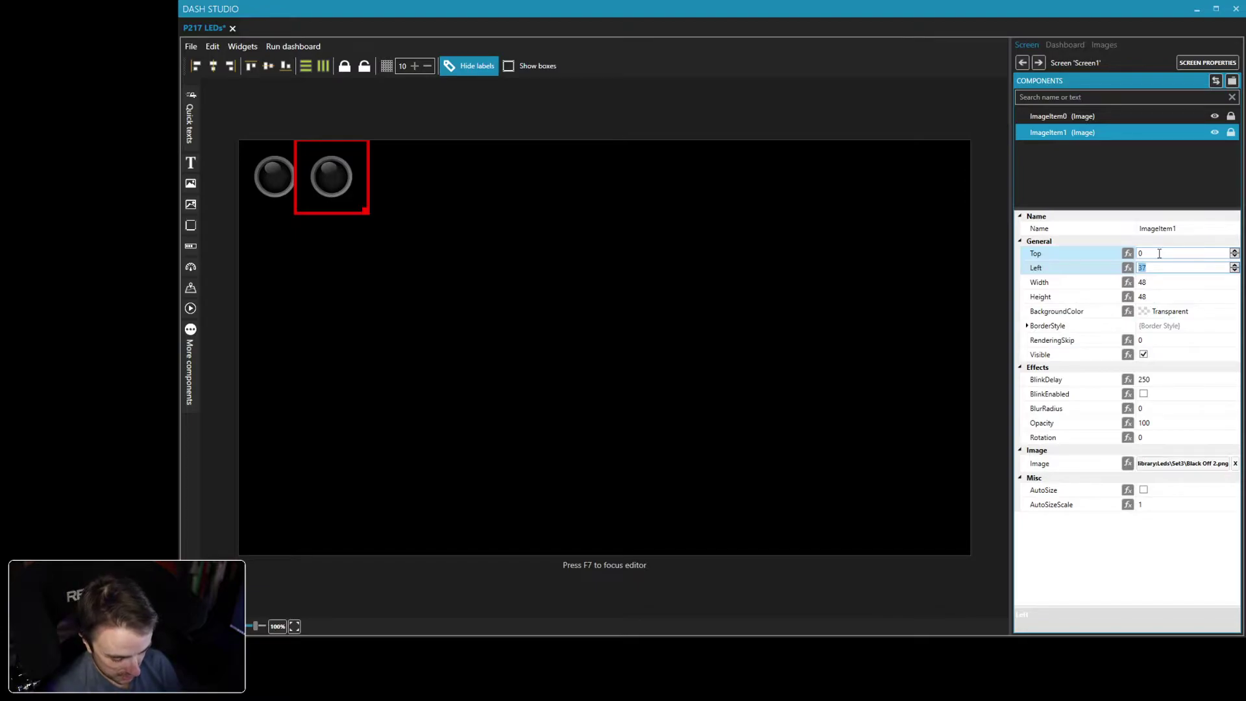
pyautogui.write('49')
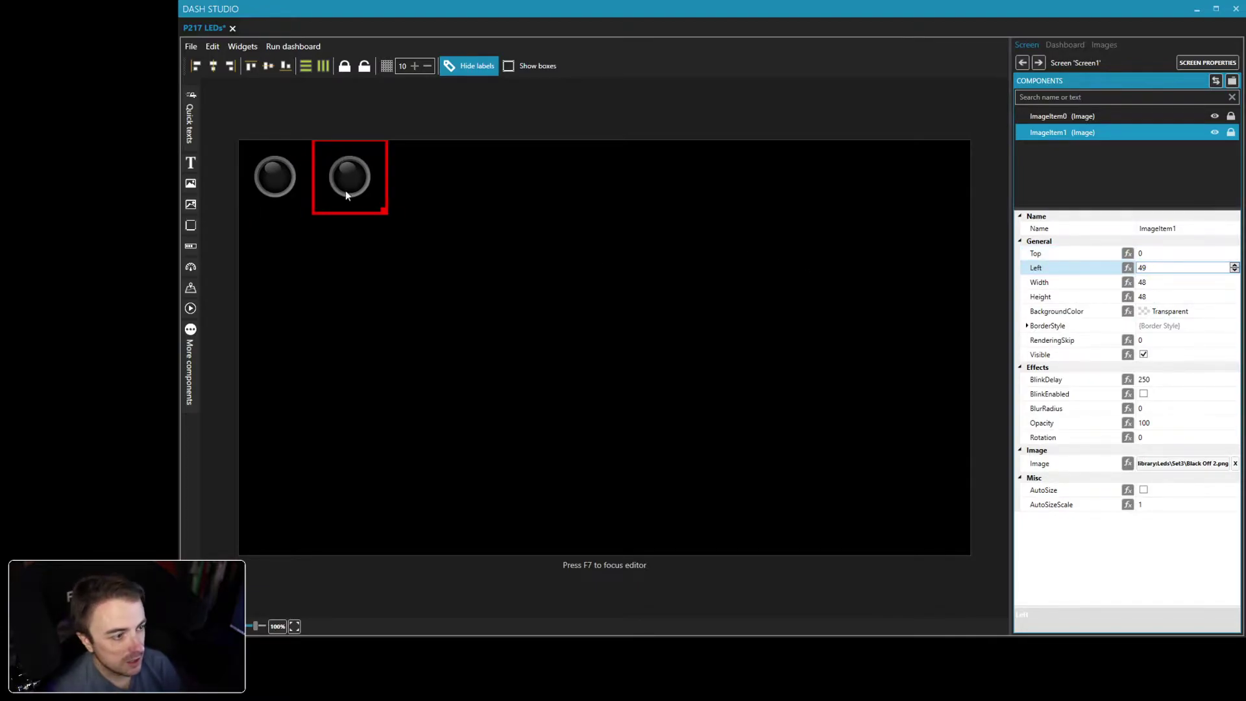
# - Copy both LEDs and place the pasted pair to their right
pyautogui.keyDown('ctrl'); pyautogui.click(291, 190); pyautogui.keyUp('ctrl')
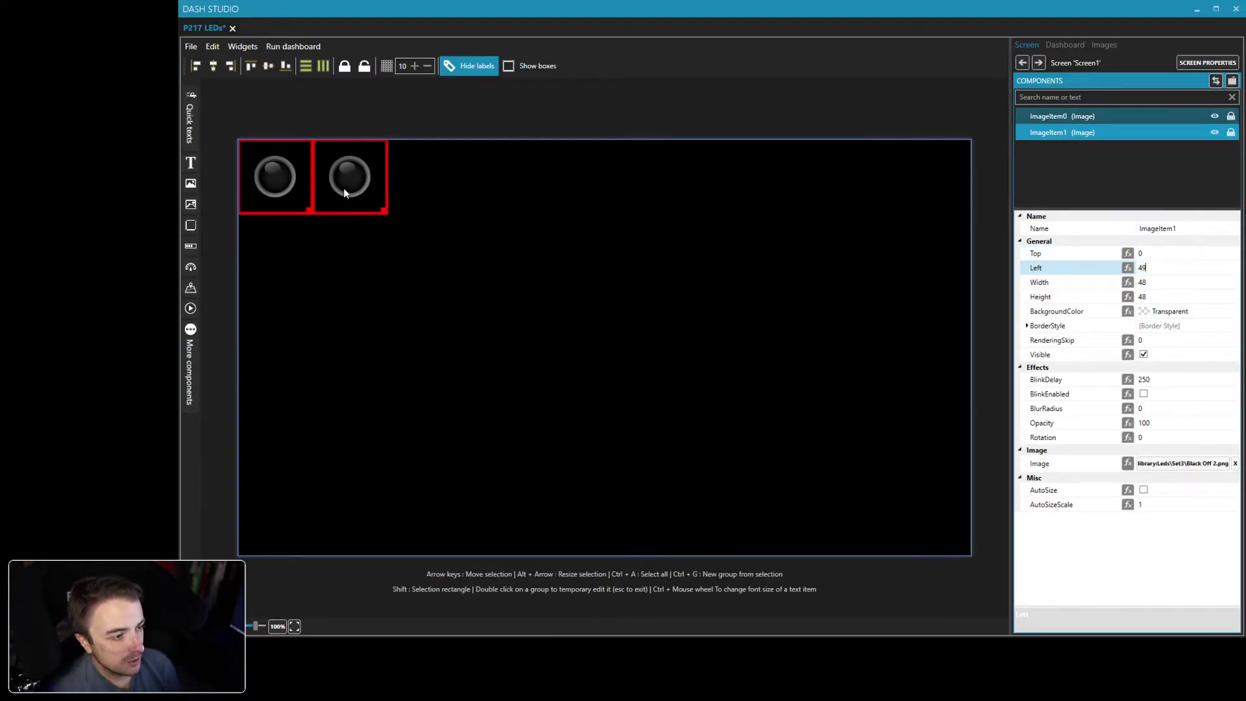
pyautogui.hotkey('ctrl', 'c')
pyautogui.hotkey('ctrl', 'v')
pyautogui.moveTo(360, 194); pyautogui.dragTo(488, 191)
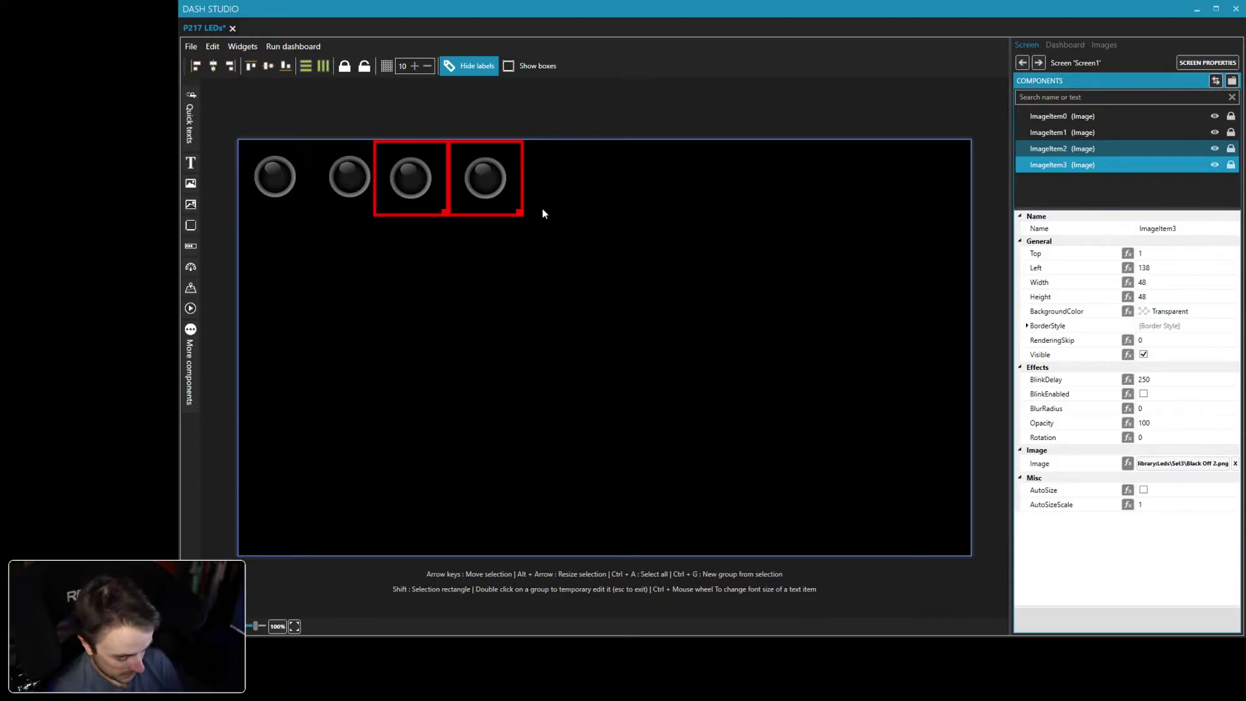
# - Paste another LED pair further along the row and nudge it into line
pyautogui.hotkey('ctrl', 'c')
pyautogui.hotkey('ctrl', 'v')
pyautogui.moveTo(464, 179); pyautogui.dragTo(598, 177)
pyautogui.press('Down')
pyautogui.press('Right')
pyautogui.press('Down')
pyautogui.press('Down')
pyautogui.press('Right')
pyautogui.press('Up')
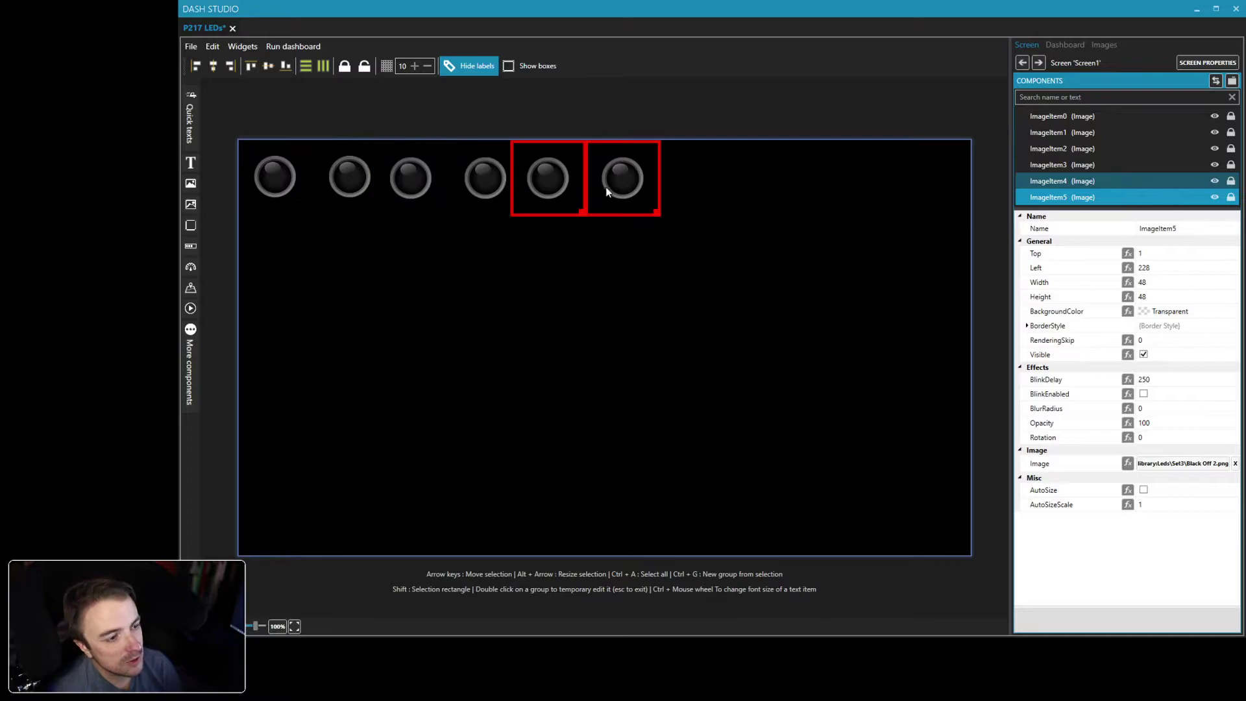
# - Duplicate four LEDs onto the right end of the row, making ten lights
pyautogui.click(290, 170)
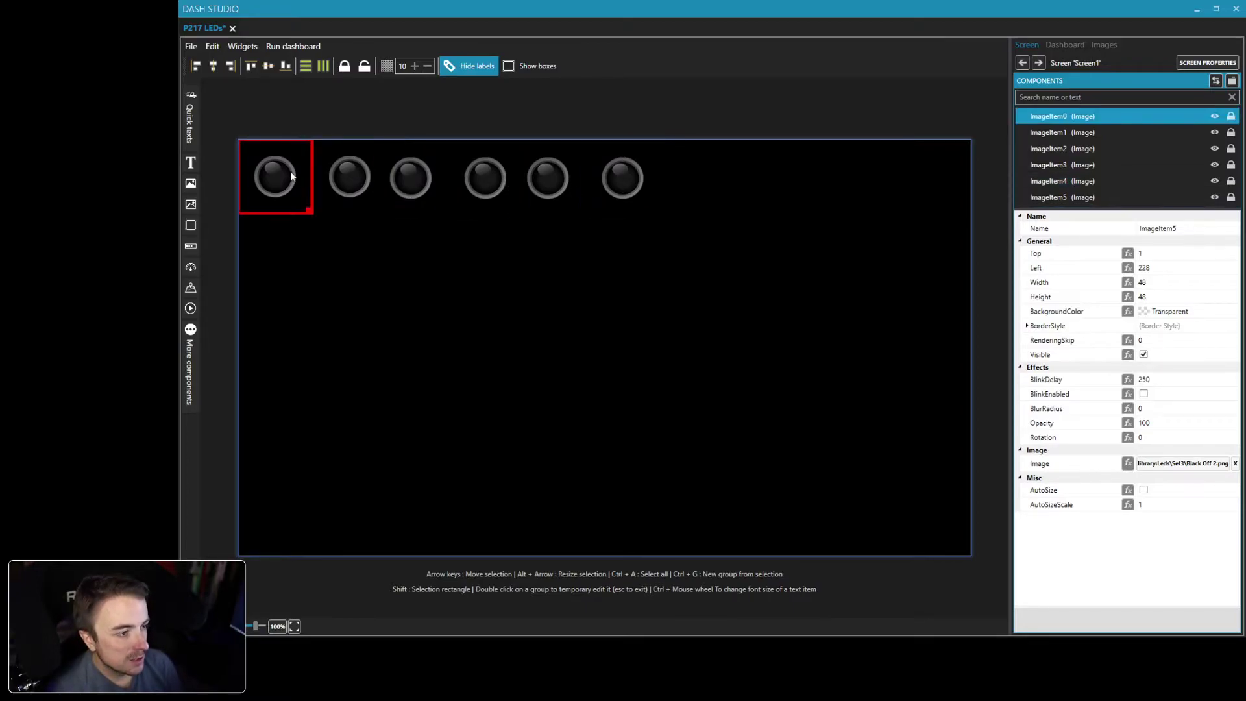
pyautogui.keyDown('ctrl'); pyautogui.click(343, 188); pyautogui.keyUp('ctrl')
pyautogui.keyDown('ctrl'); pyautogui.click(410, 185); pyautogui.keyUp('ctrl')
pyautogui.keyDown('ctrl'); pyautogui.click(454, 188); pyautogui.keyUp('ctrl')
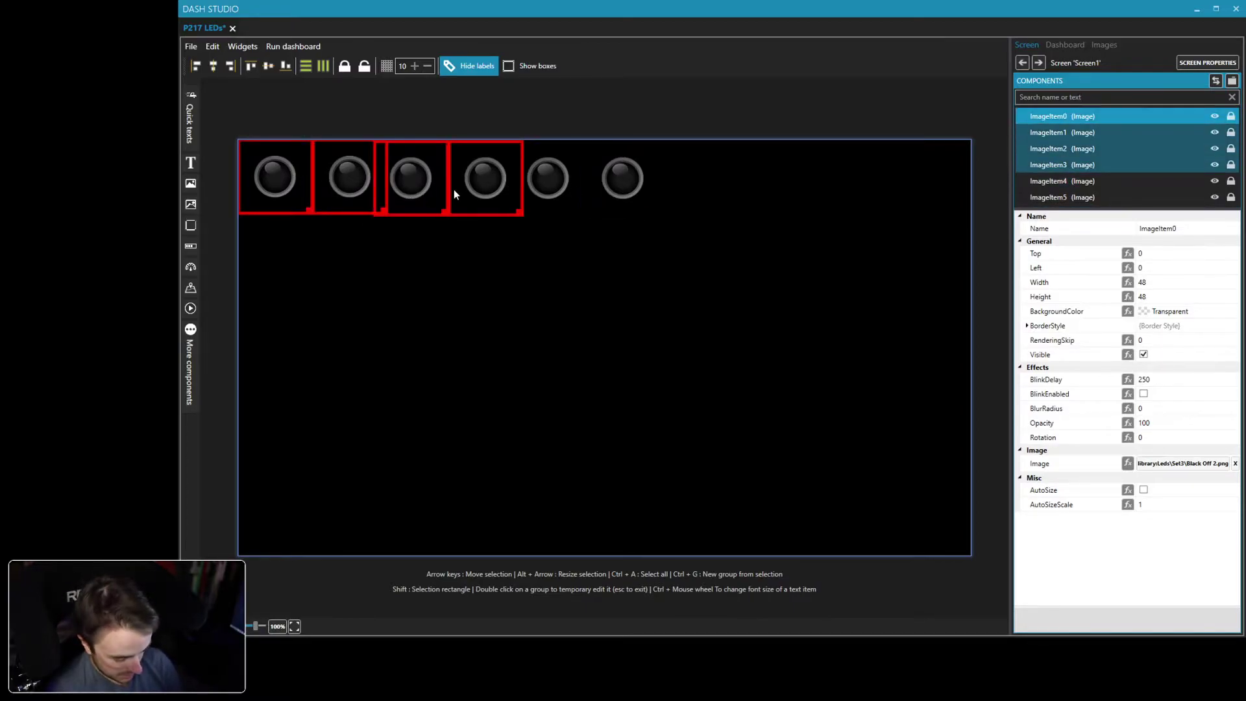
pyautogui.click(422, 186)
pyautogui.hotkey('ctrl', 'v')
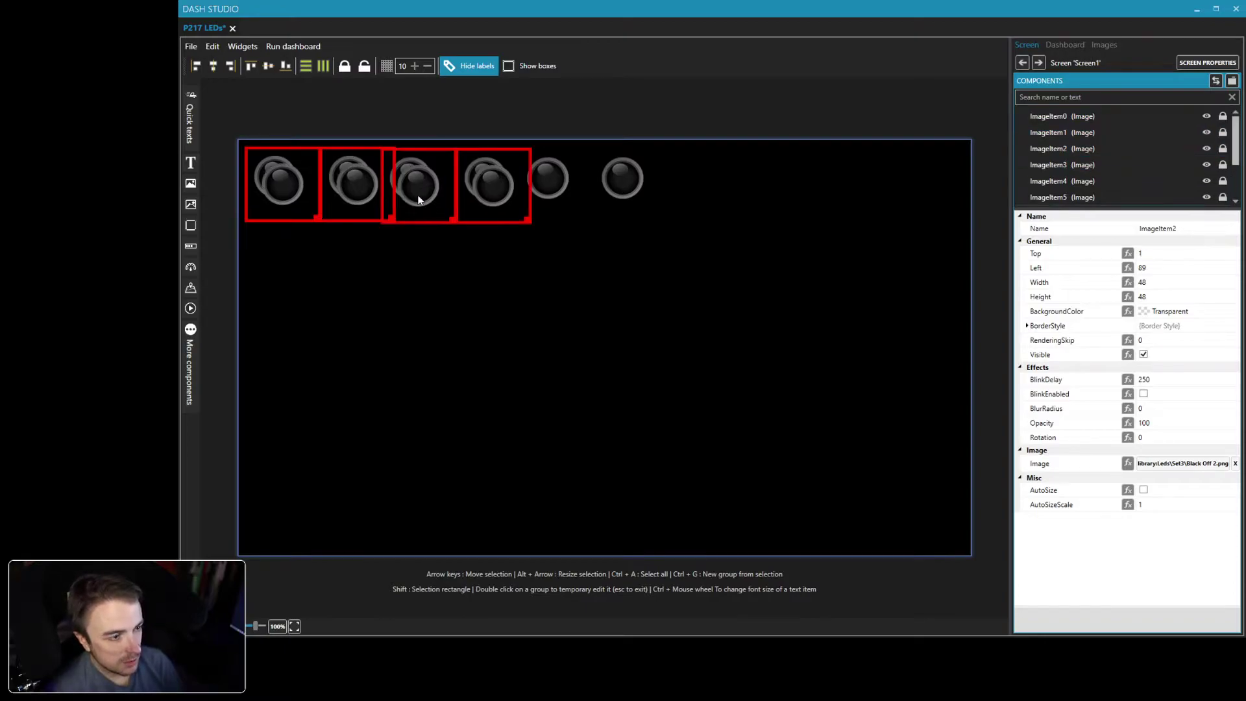
pyautogui.moveTo(418, 195); pyautogui.dragTo(823, 195)
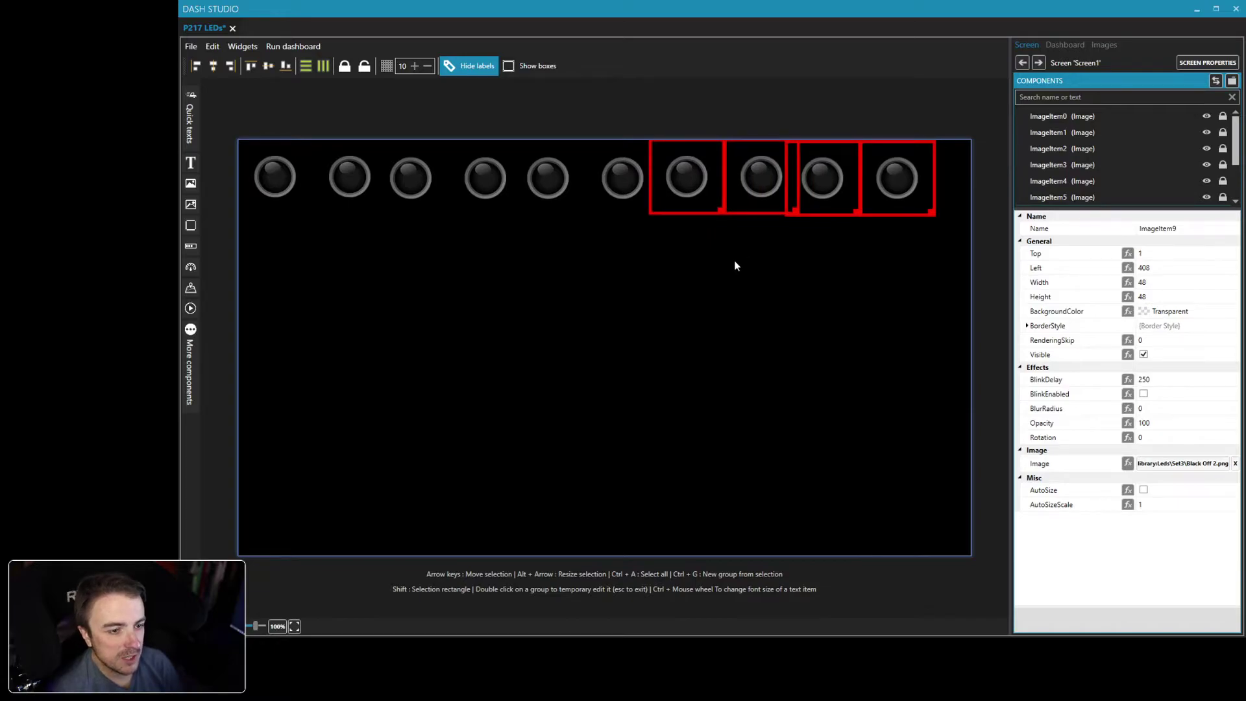
pyautogui.click(276, 195)
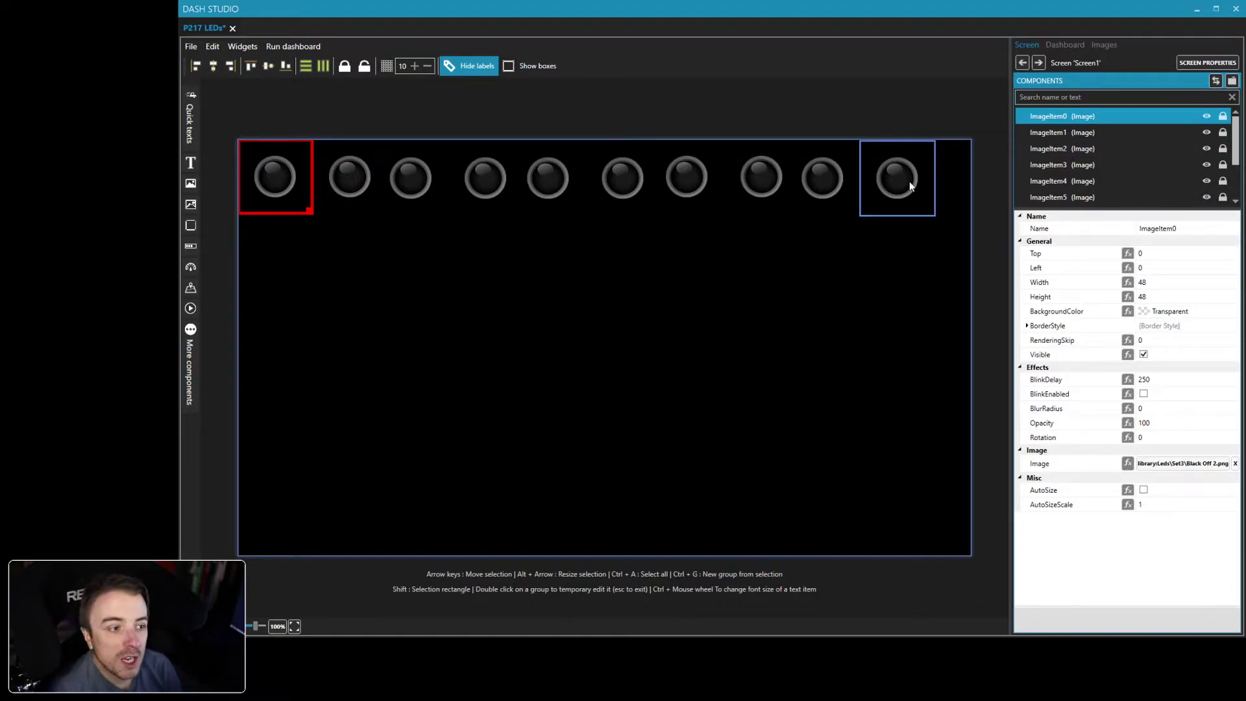
# - Add a new image below the LED row and size it 48×48
pyautogui.click(191, 183)
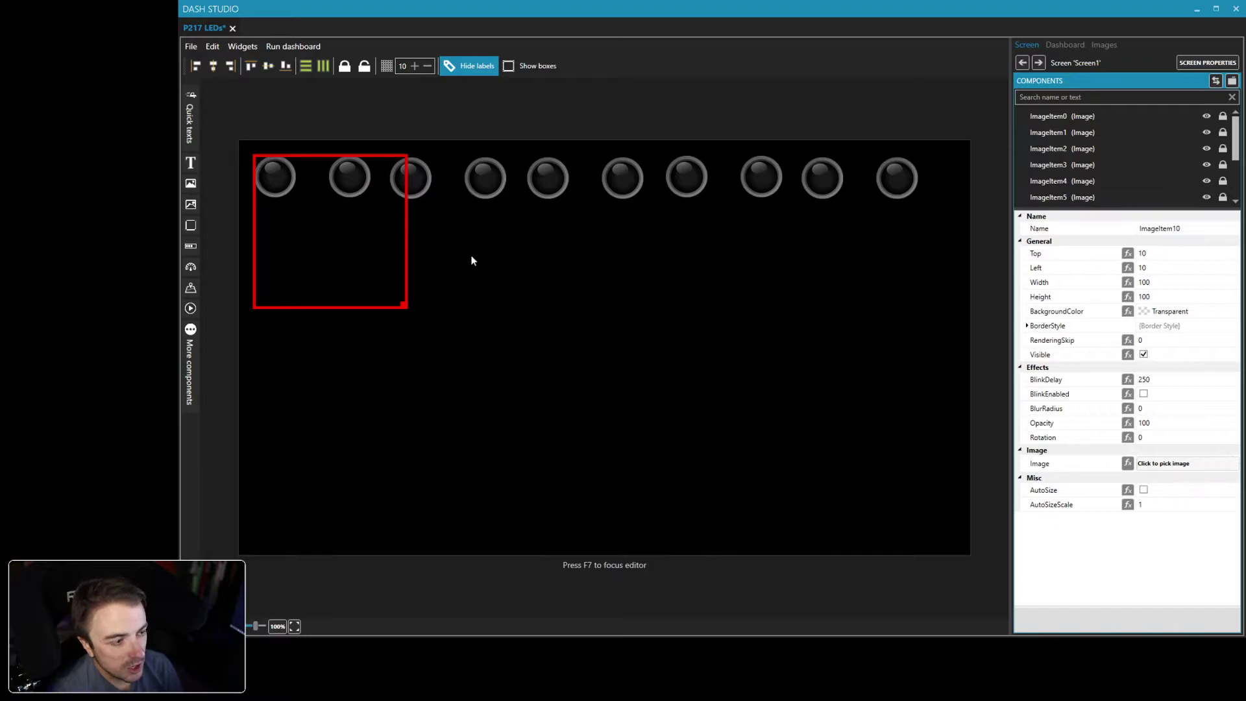
pyautogui.moveTo(357, 295); pyautogui.dragTo(491, 404)
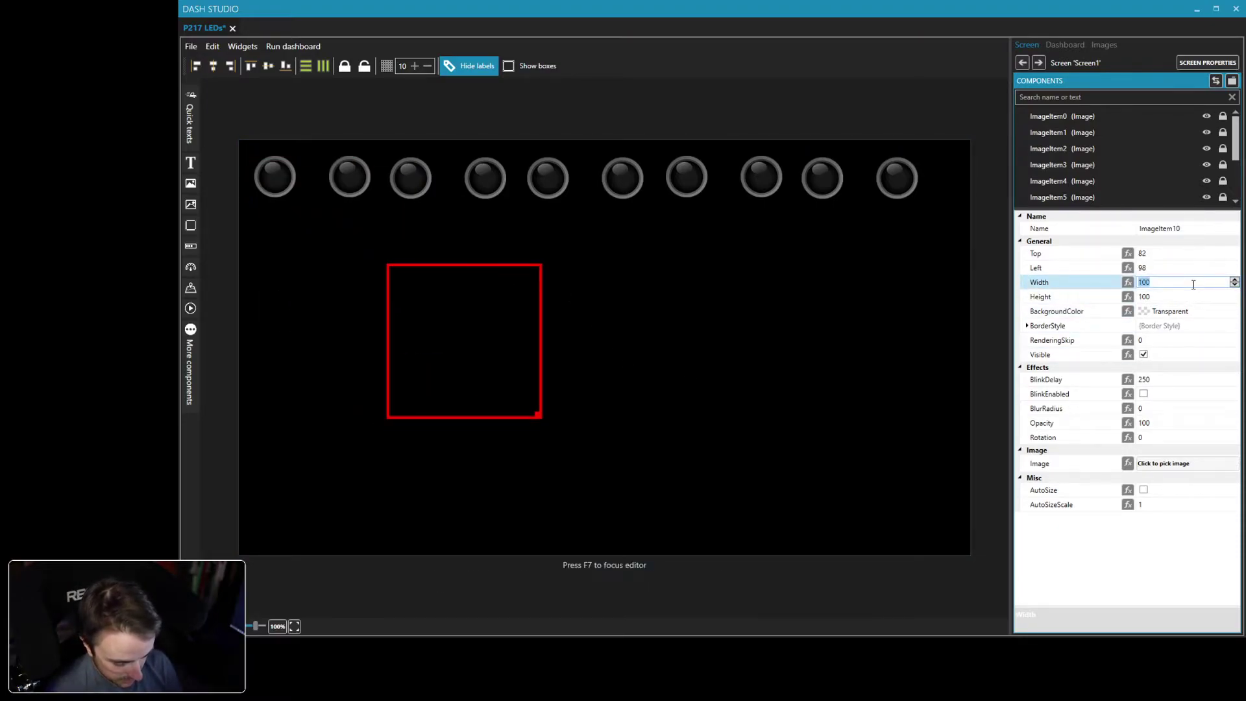
pyautogui.write('48')
pyautogui.press('Tab')
pyautogui.write('48')
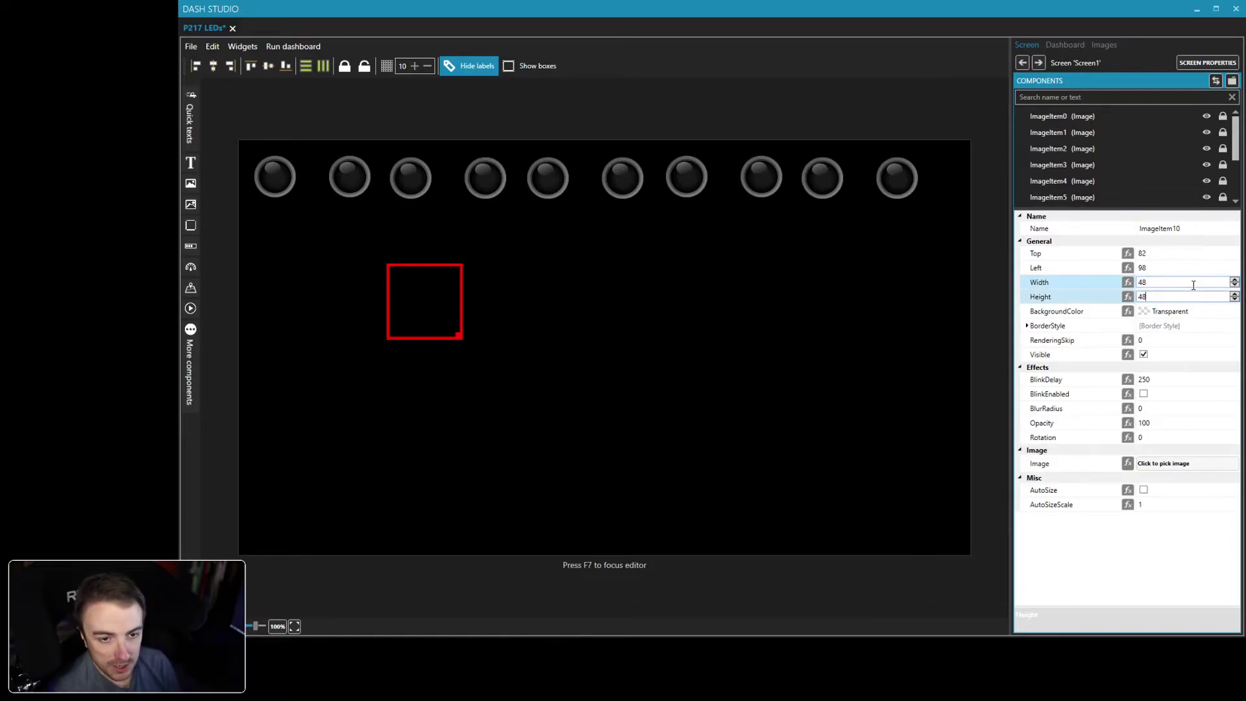
# - Choose LED Green x1.1.png from the common library's Leds Set2 for the new image
pyautogui.click(1163, 464)
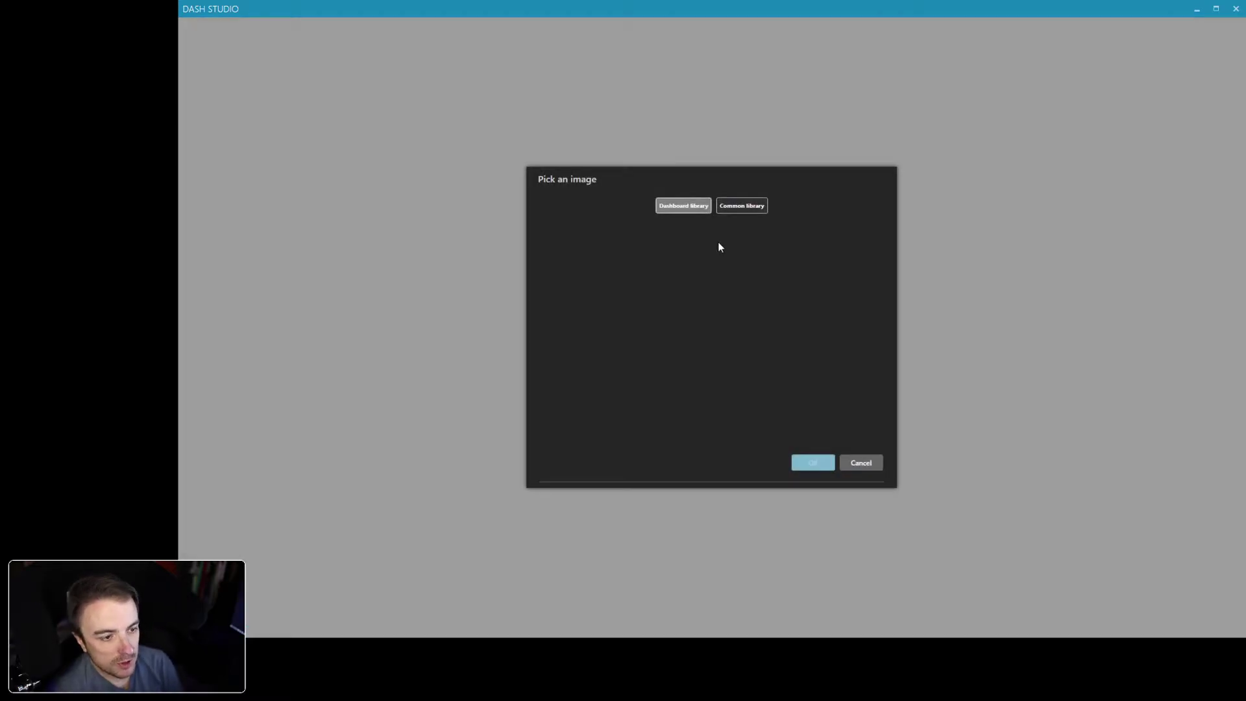
pyautogui.click(725, 208)
pyautogui.click(556, 305)
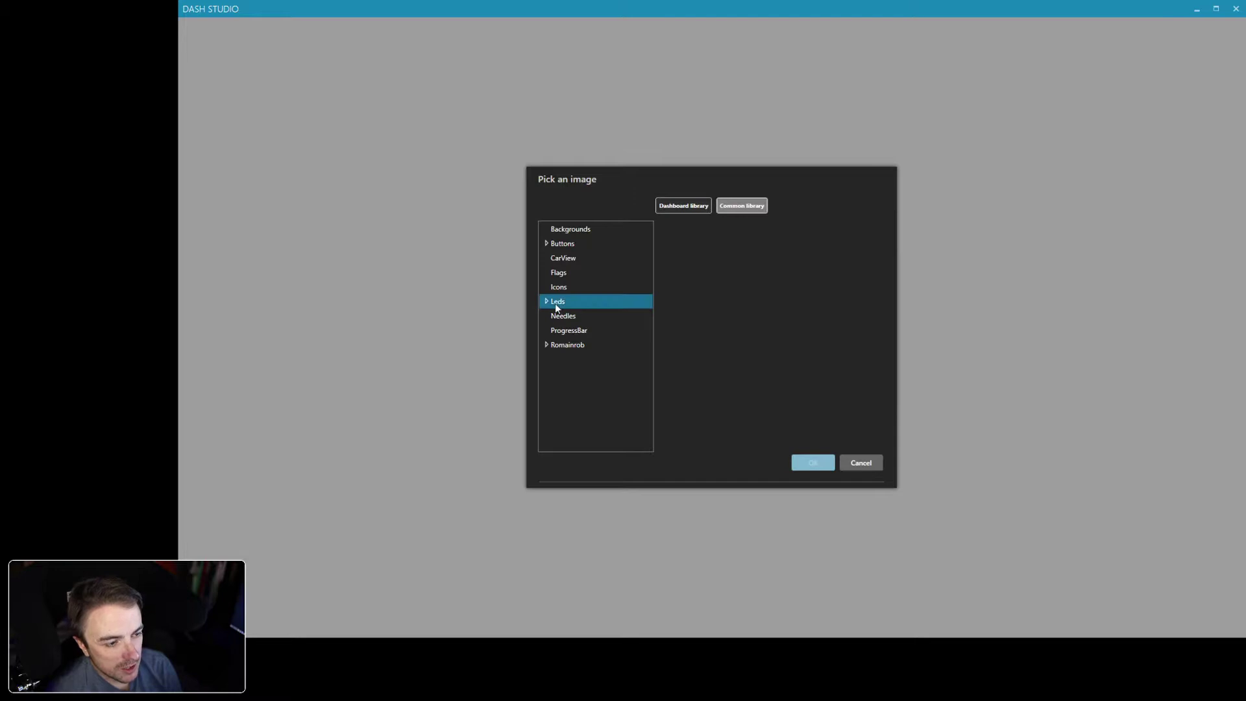
pyautogui.click(547, 301)
pyautogui.click(563, 316)
pyautogui.click(564, 330)
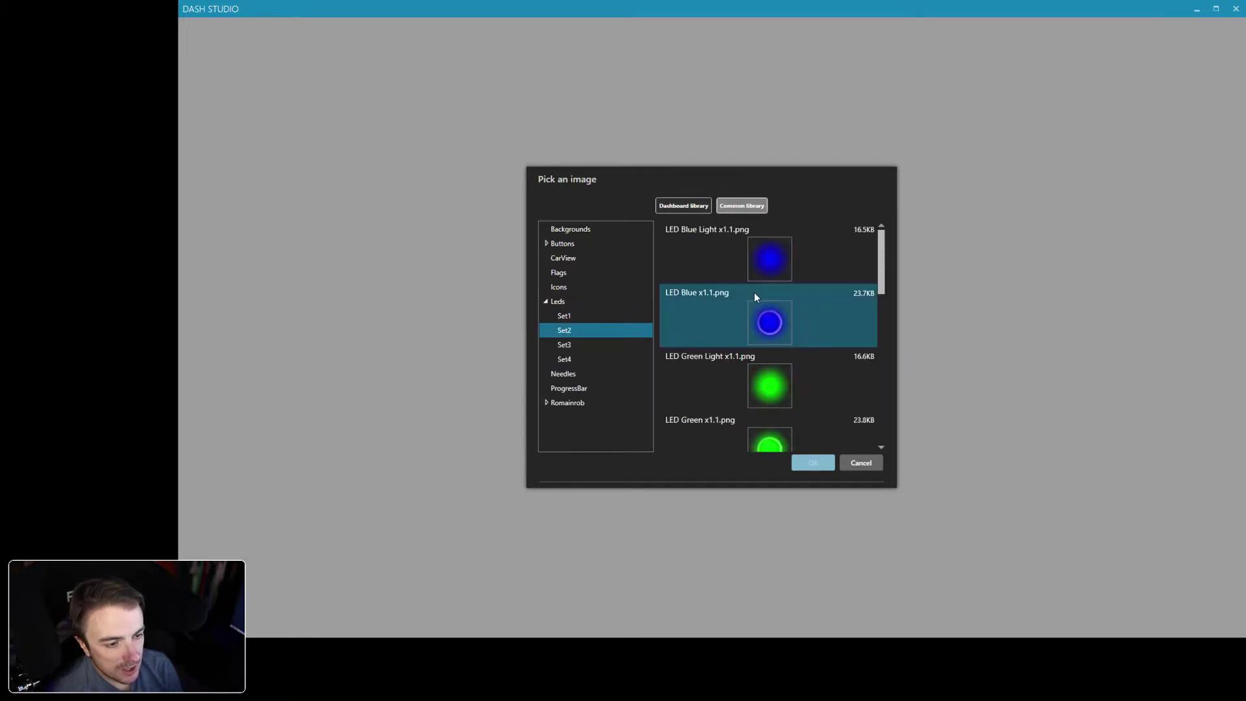
pyautogui.scroll(-1, 723, 361)
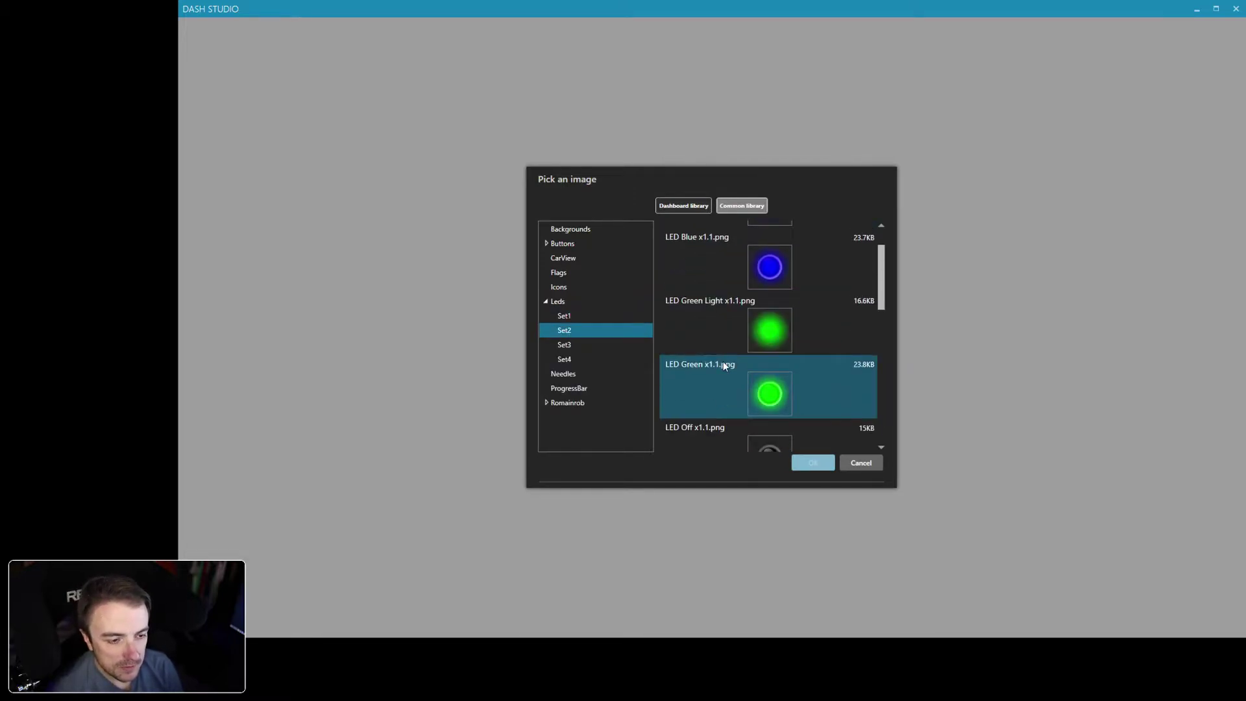
pyautogui.click(773, 400)
# - Apply the green image, place it over the first grey LED, and duplicate it
pyautogui.click(813, 464)
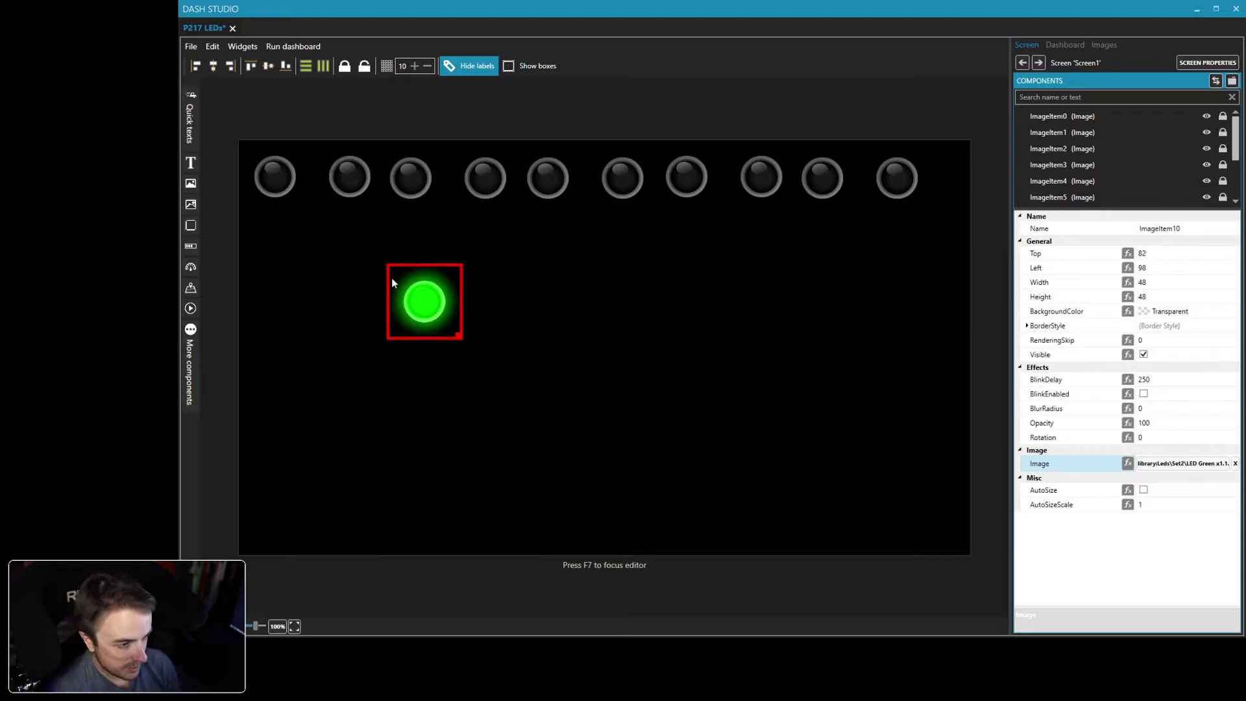
pyautogui.moveTo(404, 291); pyautogui.dragTo(360, 193)
pyautogui.hotkey('ctrl', 'c')
pyautogui.hotkey('ctrl', 'v')
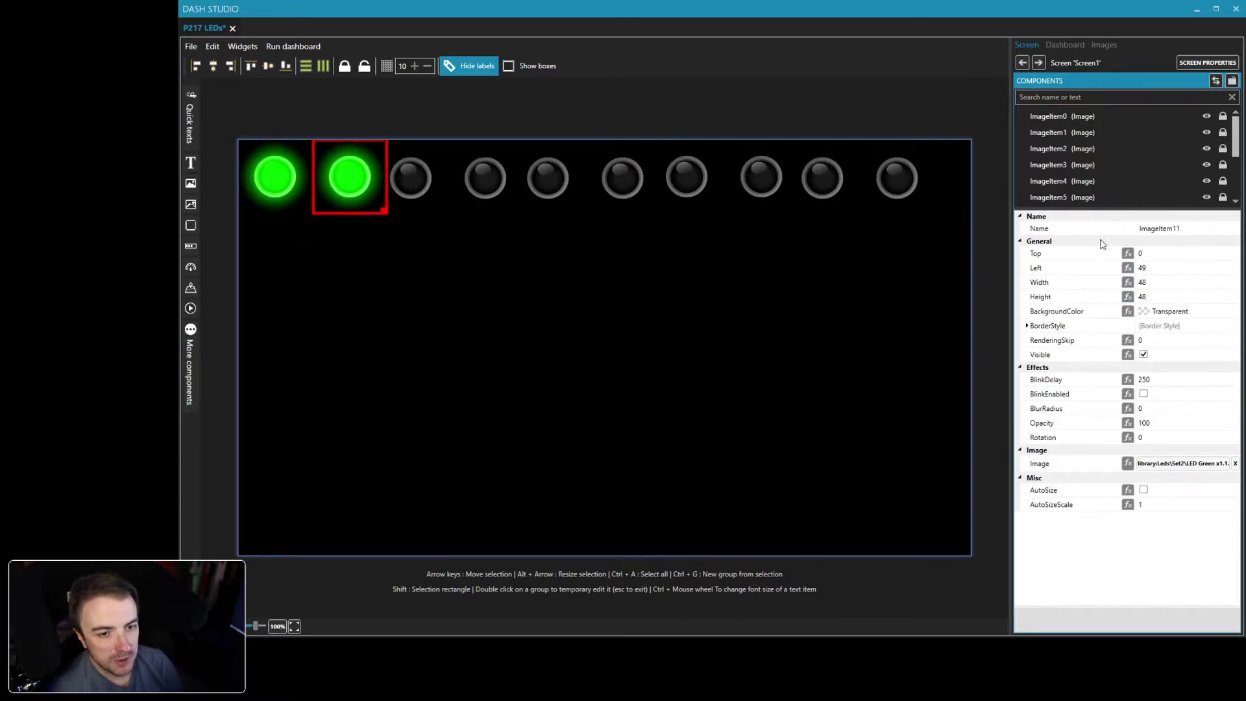
# - Group the ten grey LEDs, ImageItem0 to ImageItem9, into a layer named OFF LEDs
pyautogui.moveTo(1134, 207); pyautogui.dragTo(1136, 396)
pyautogui.click(1081, 262)
pyautogui.keyDown('ctrl'); pyautogui.click(1072, 117); pyautogui.keyUp('ctrl')
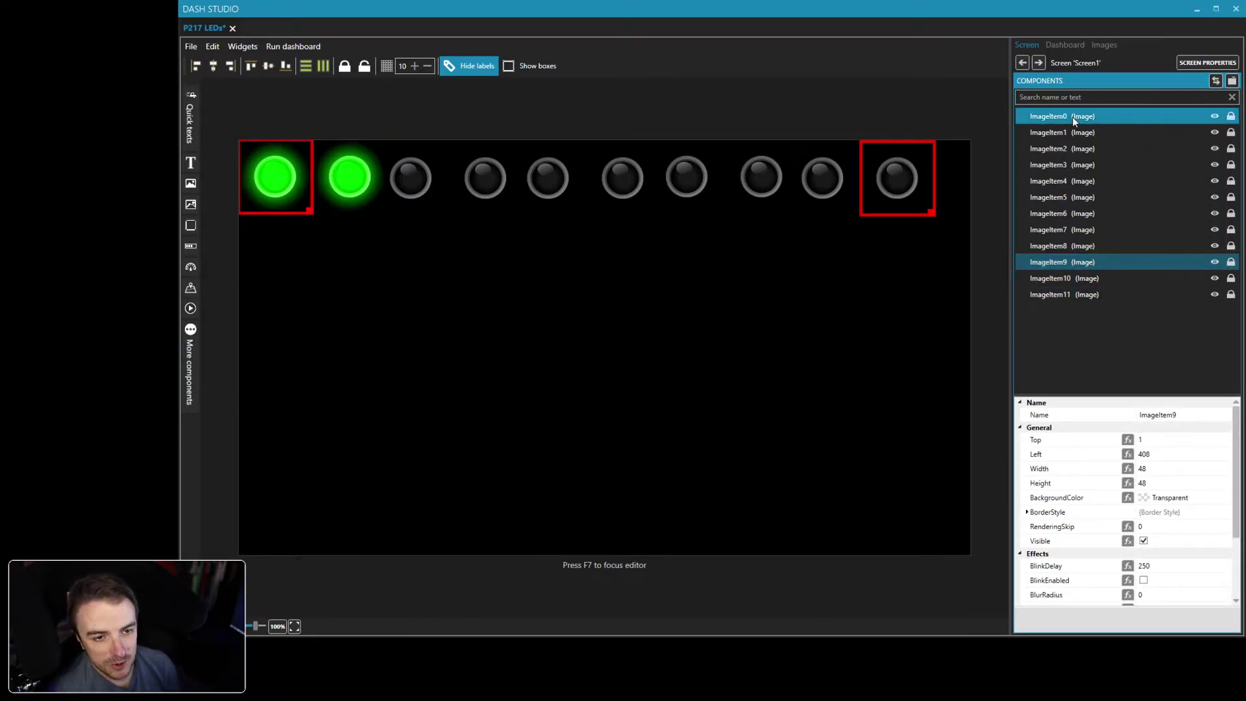
pyautogui.keyDown('ctrl'); pyautogui.click(1070, 133); pyautogui.keyUp('ctrl')
pyautogui.keyDown('ctrl'); pyautogui.click(1068, 150); pyautogui.keyUp('ctrl')
pyautogui.keyDown('ctrl'); pyautogui.click(1069, 165); pyautogui.keyUp('ctrl')
pyautogui.keyDown('ctrl'); pyautogui.click(1069, 182); pyautogui.keyUp('ctrl')
pyautogui.keyDown('ctrl'); pyautogui.click(1071, 197); pyautogui.keyUp('ctrl')
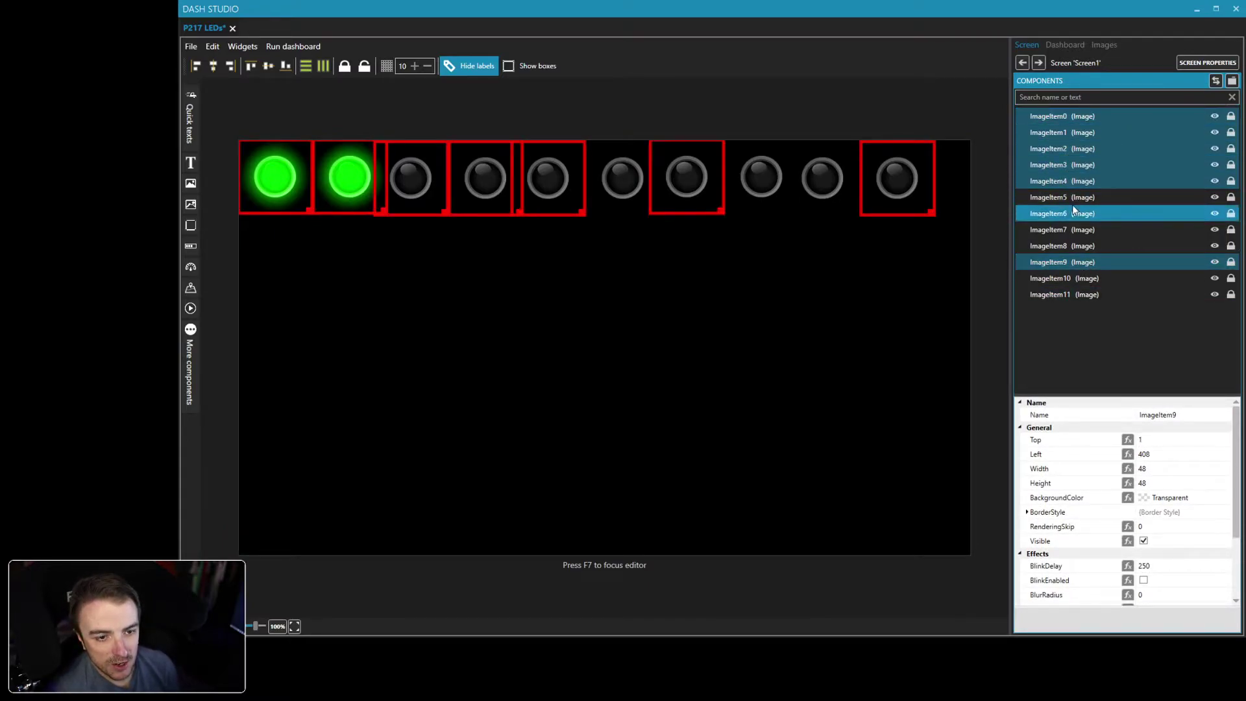
pyautogui.keyDown('ctrl'); pyautogui.click(1074, 213); pyautogui.keyUp('ctrl')
pyautogui.keyDown('ctrl'); pyautogui.click(1076, 230); pyautogui.keyUp('ctrl')
pyautogui.keyDown('ctrl'); pyautogui.click(1080, 246); pyautogui.keyUp('ctrl')
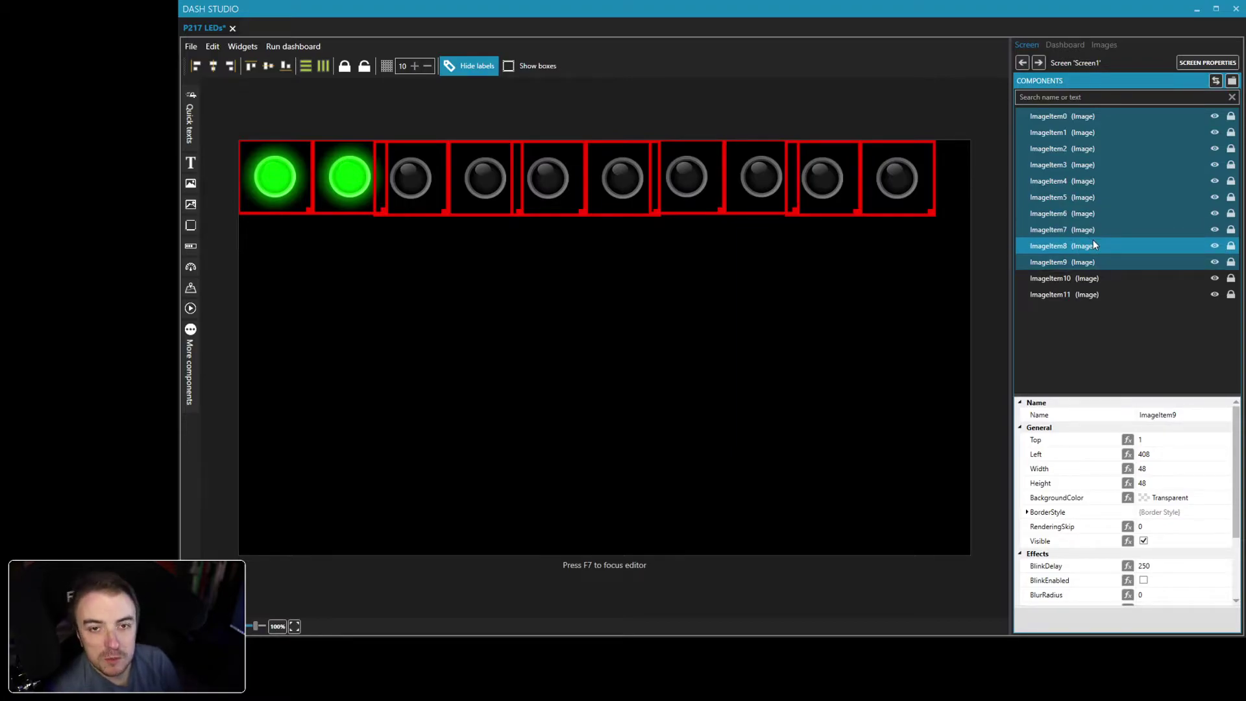
pyautogui.hotkey('ctrl', 'g')
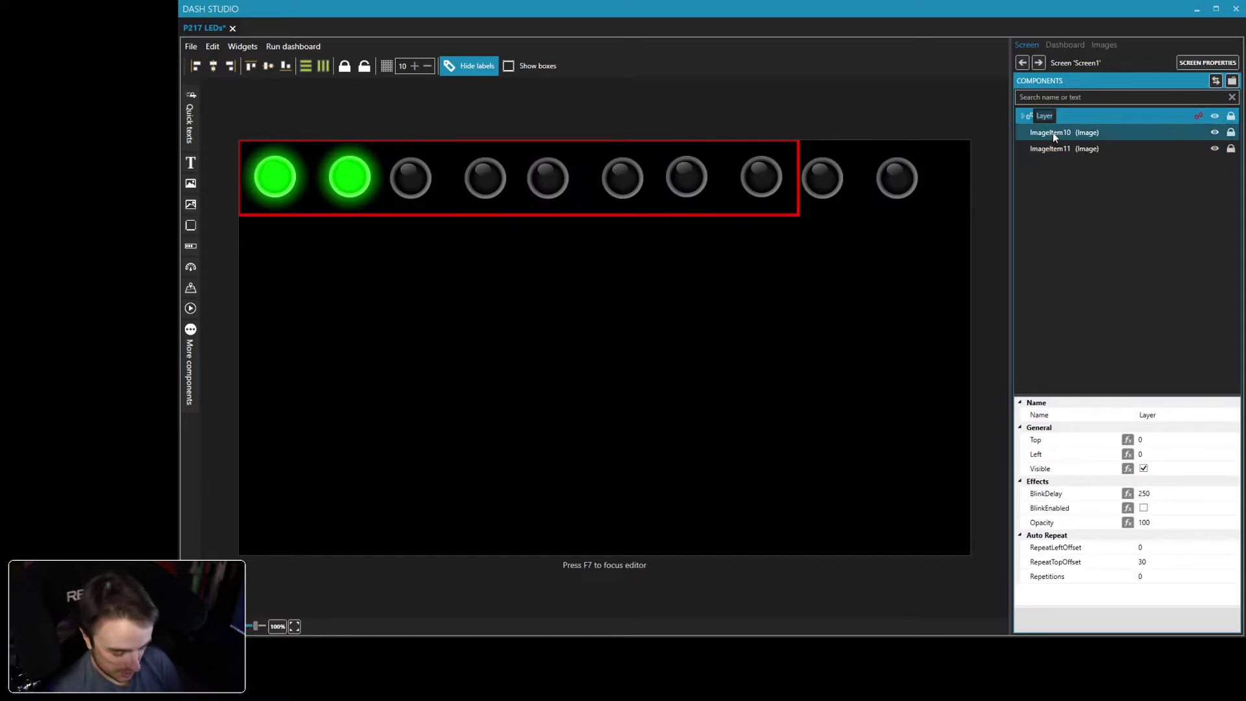
pyautogui.write('OFF LEDs')
pyautogui.press('Return')
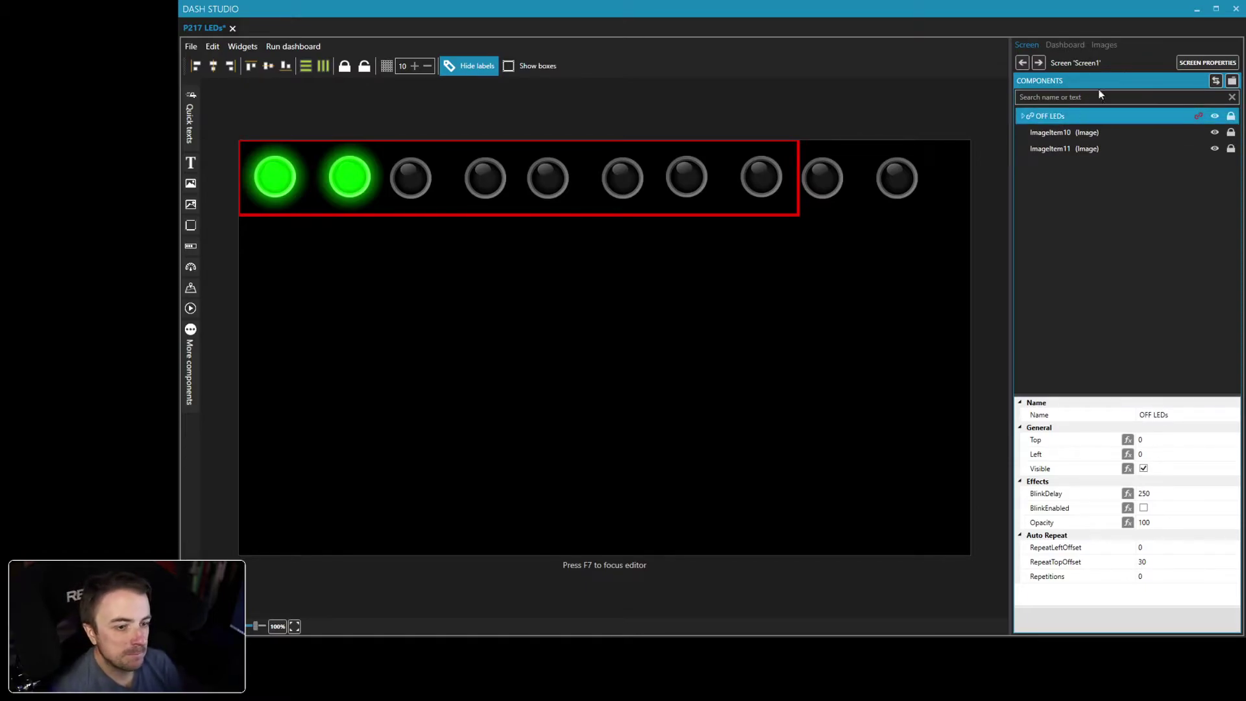
# - Group ImageItem10 and ImageItem11 as layer LED 1-2 and open its Visible binding
pyautogui.click(1046, 132)
pyautogui.click(1046, 149)
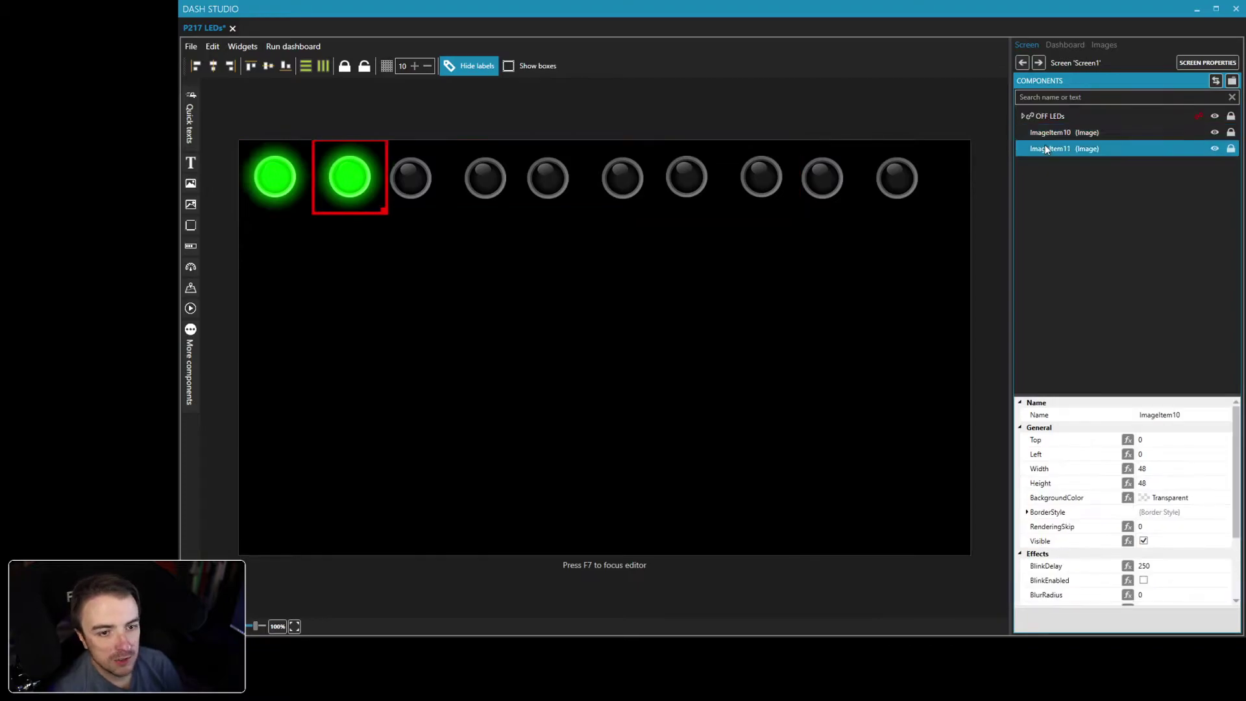
pyautogui.click(1046, 134)
pyautogui.click(1045, 149)
pyautogui.click(1050, 139)
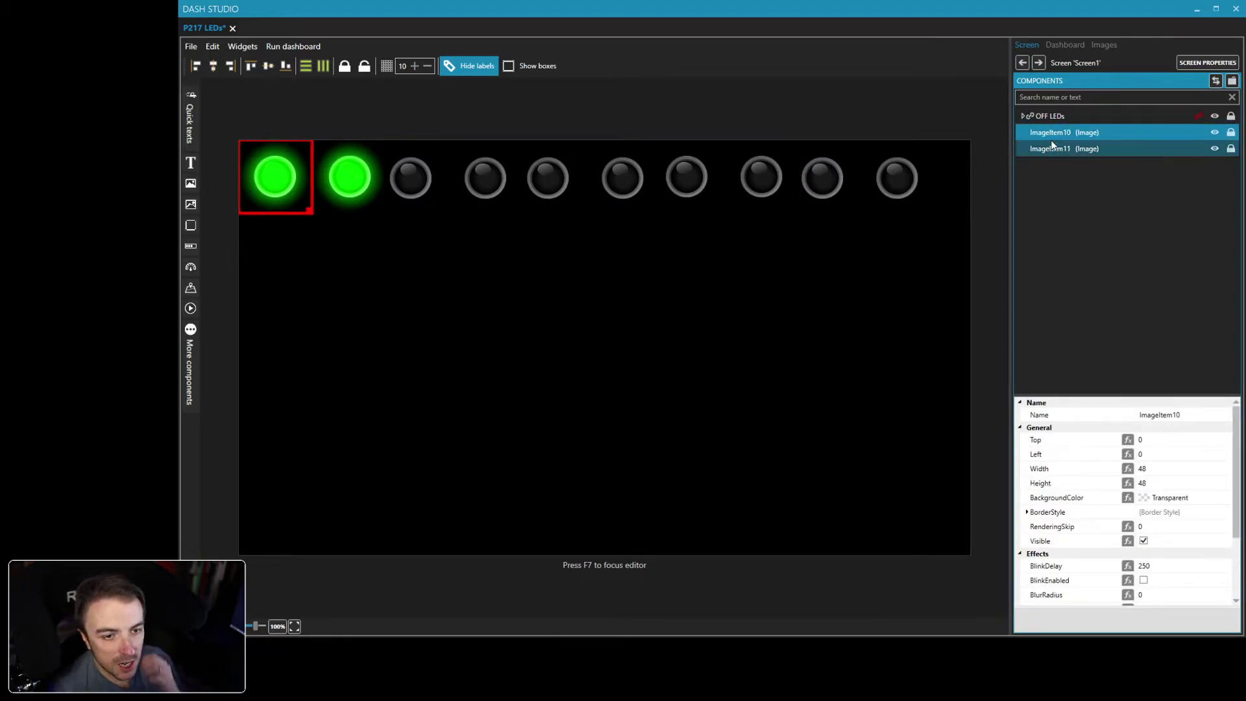
pyautogui.keyDown('ctrl'); pyautogui.click(1077, 150); pyautogui.keyUp('ctrl')
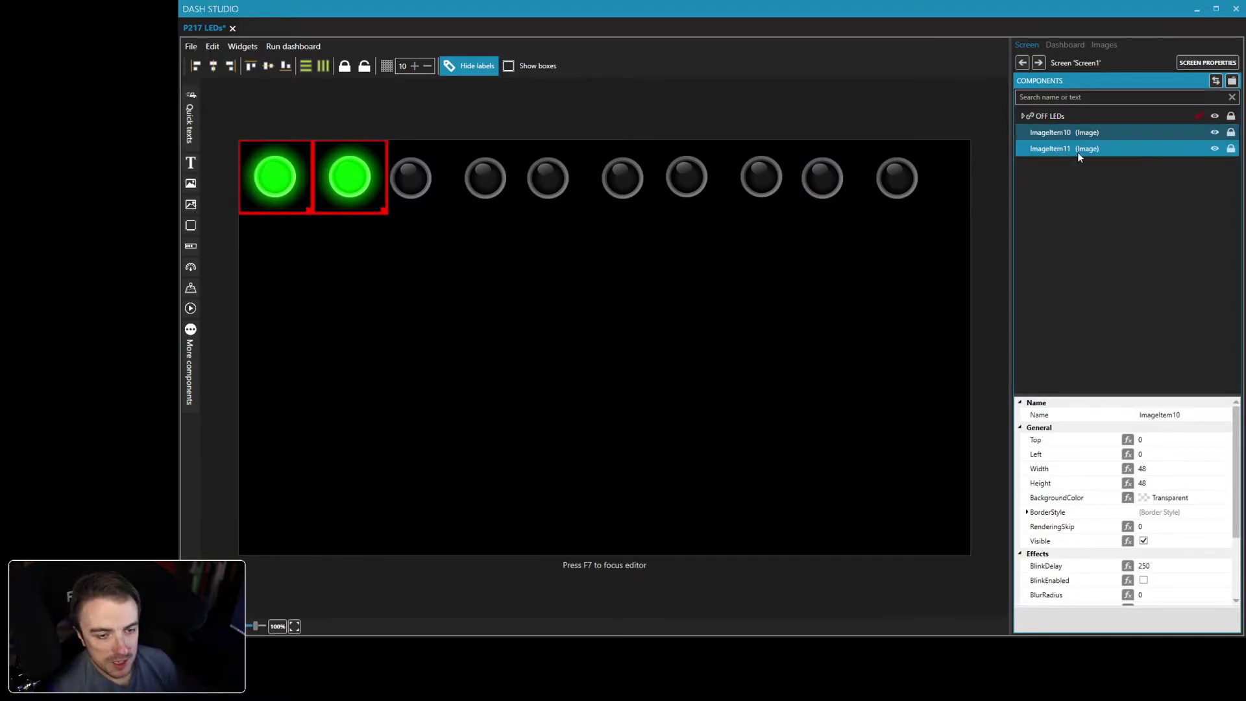
pyautogui.hotkey('ctrl', 'g')
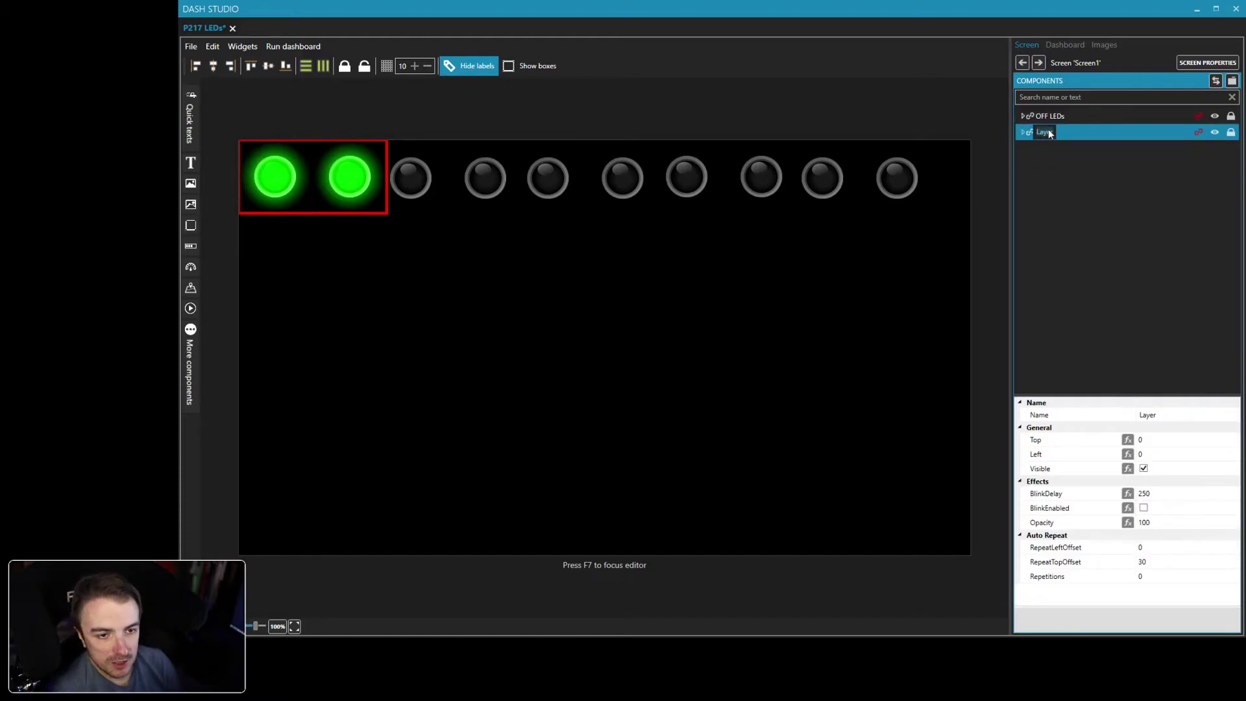
pyautogui.write('LED')
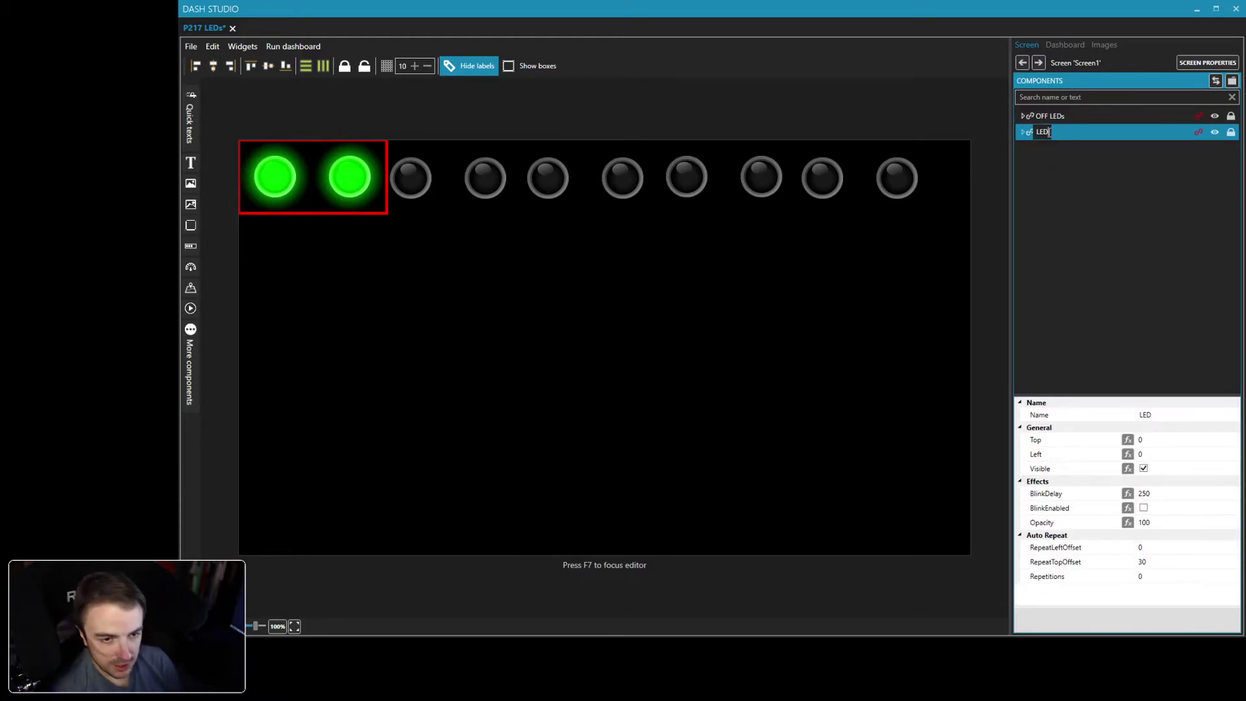
pyautogui.write(' 1-2')
pyautogui.press('Return')
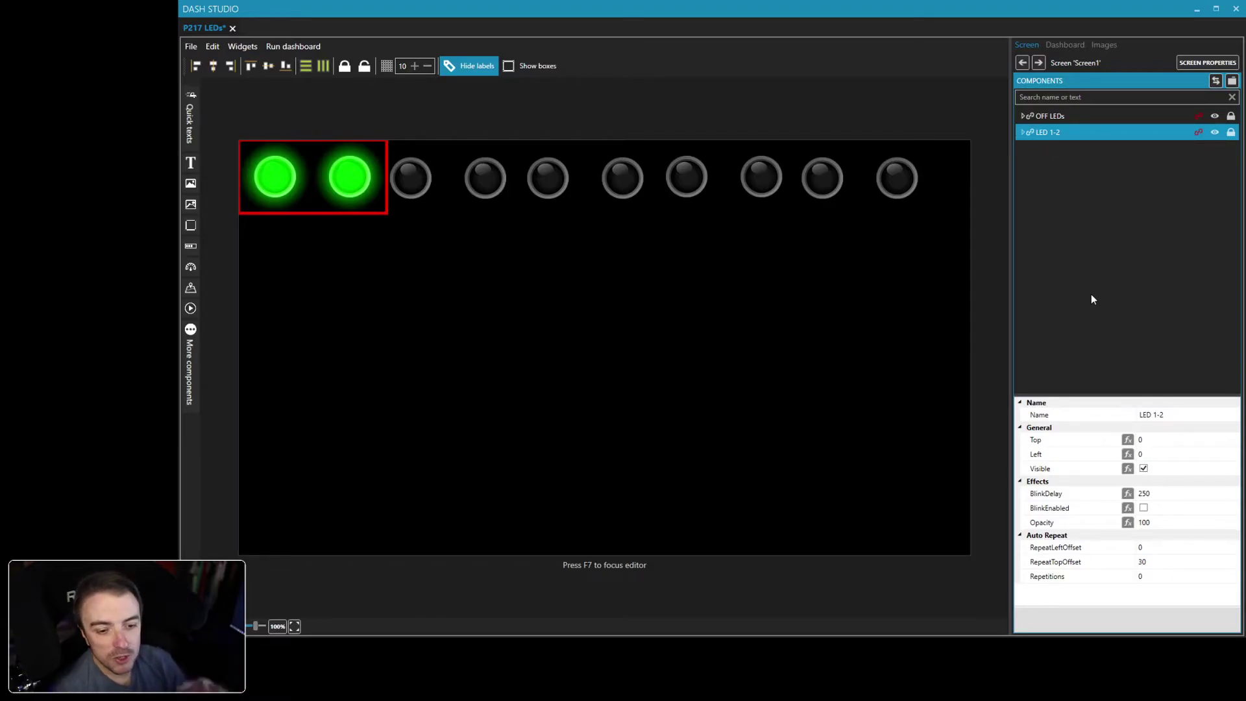
pyautogui.click(1150, 452)
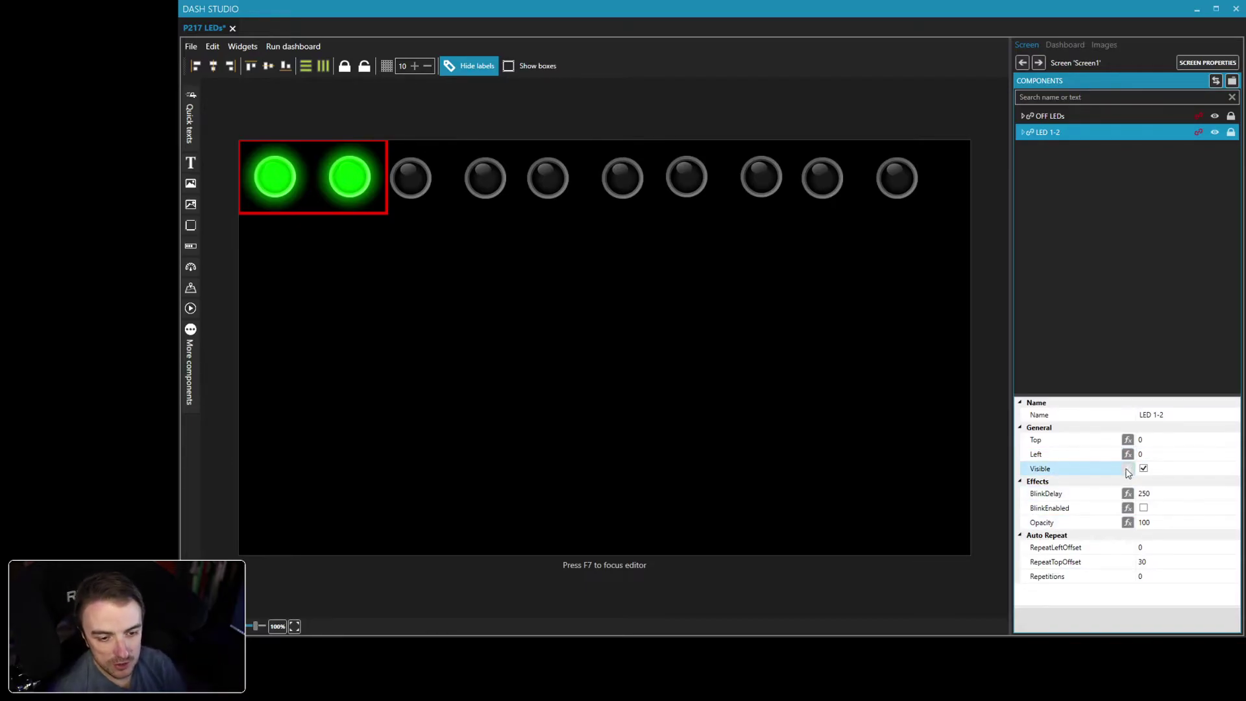
# - Bind the LED 1-2 layer's visibility to the NCalc formula [Rpms]>6850
pyautogui.click(1128, 468)
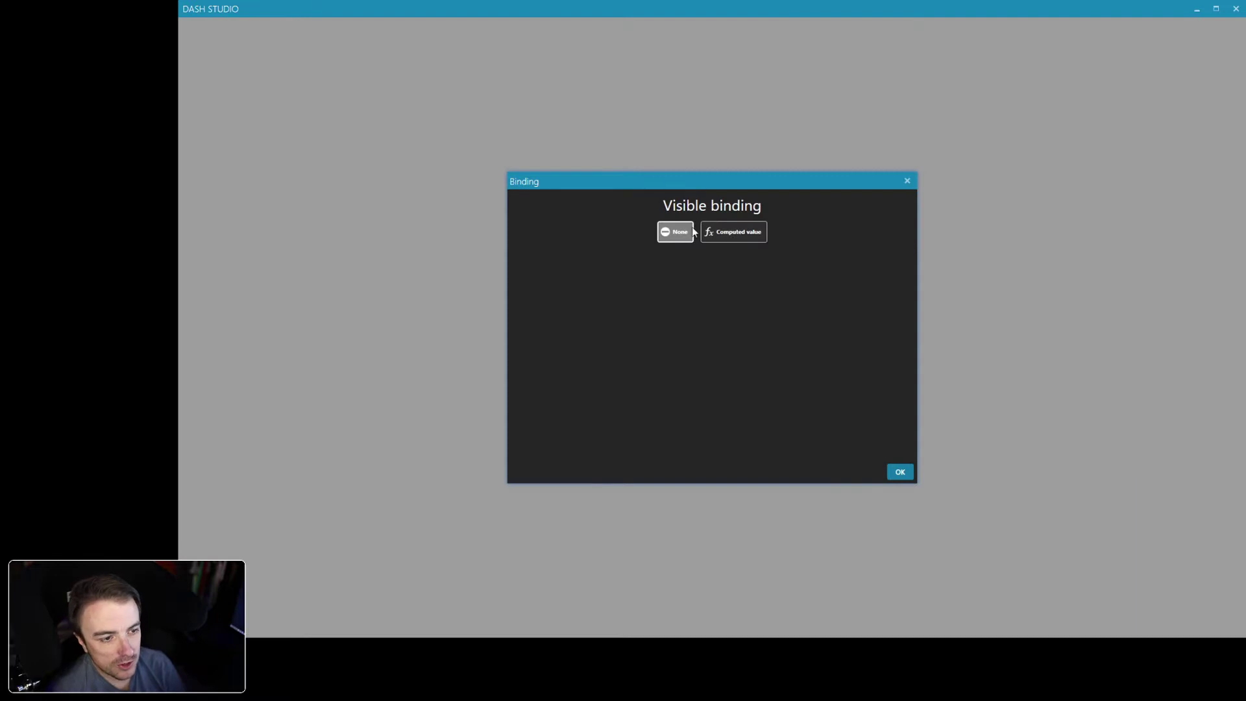
pyautogui.click(741, 240)
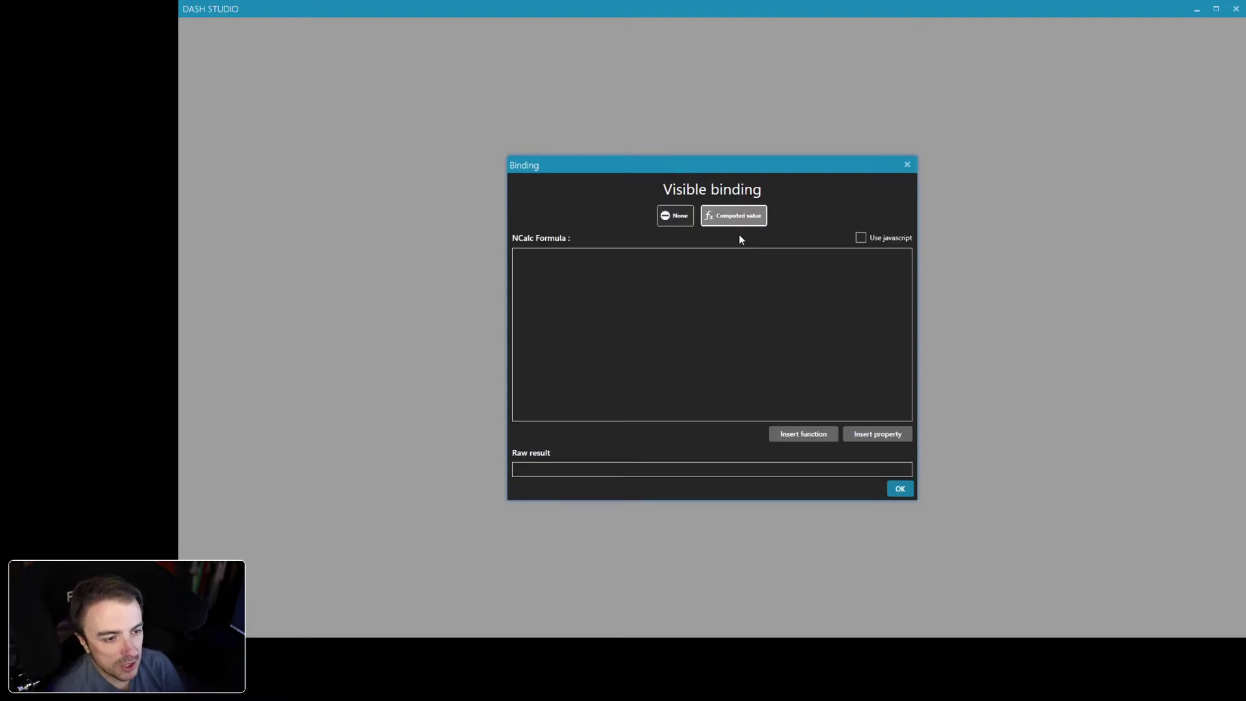
pyautogui.click(602, 270)
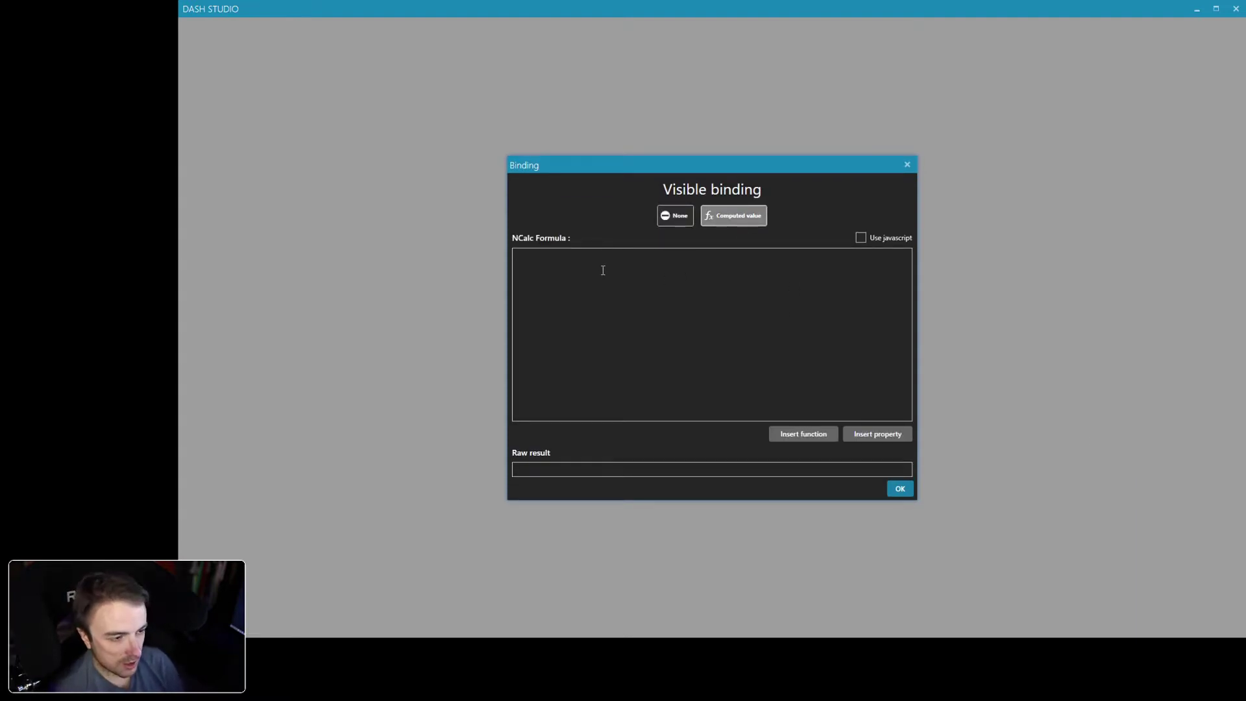
pyautogui.write('[')
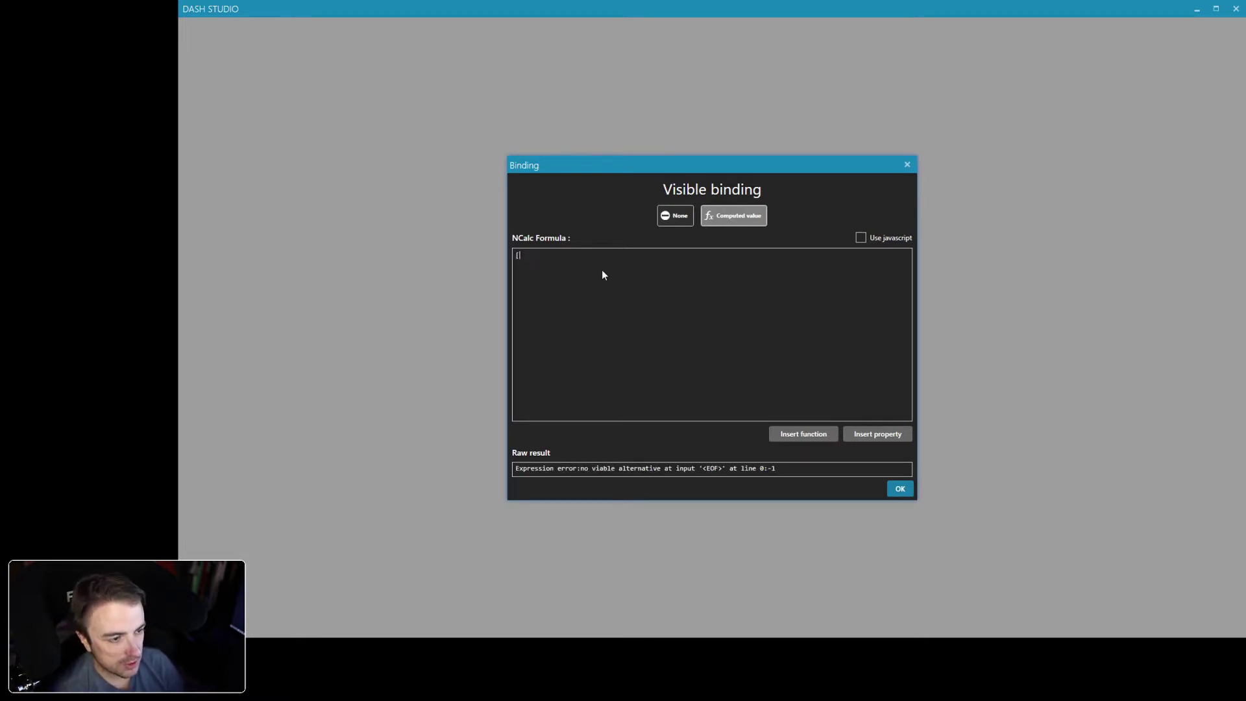
pyautogui.write('rpm')
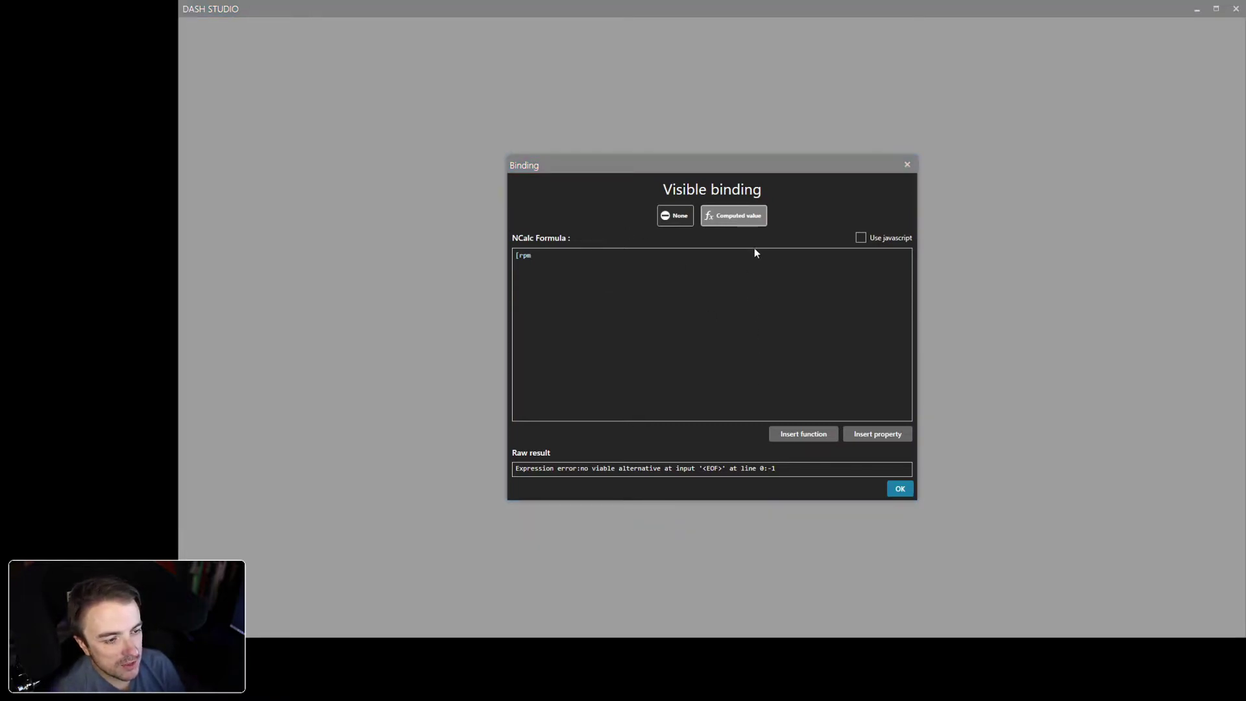
pyautogui.click(716, 278)
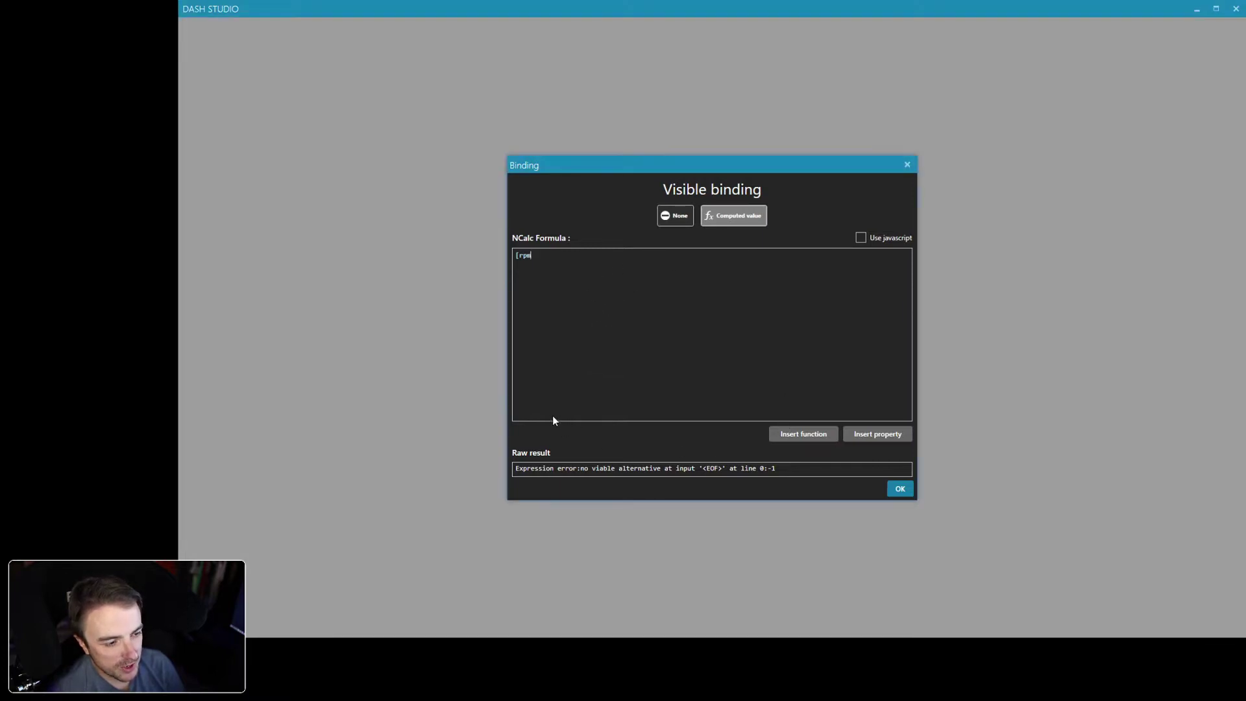
pyautogui.click(574, 272)
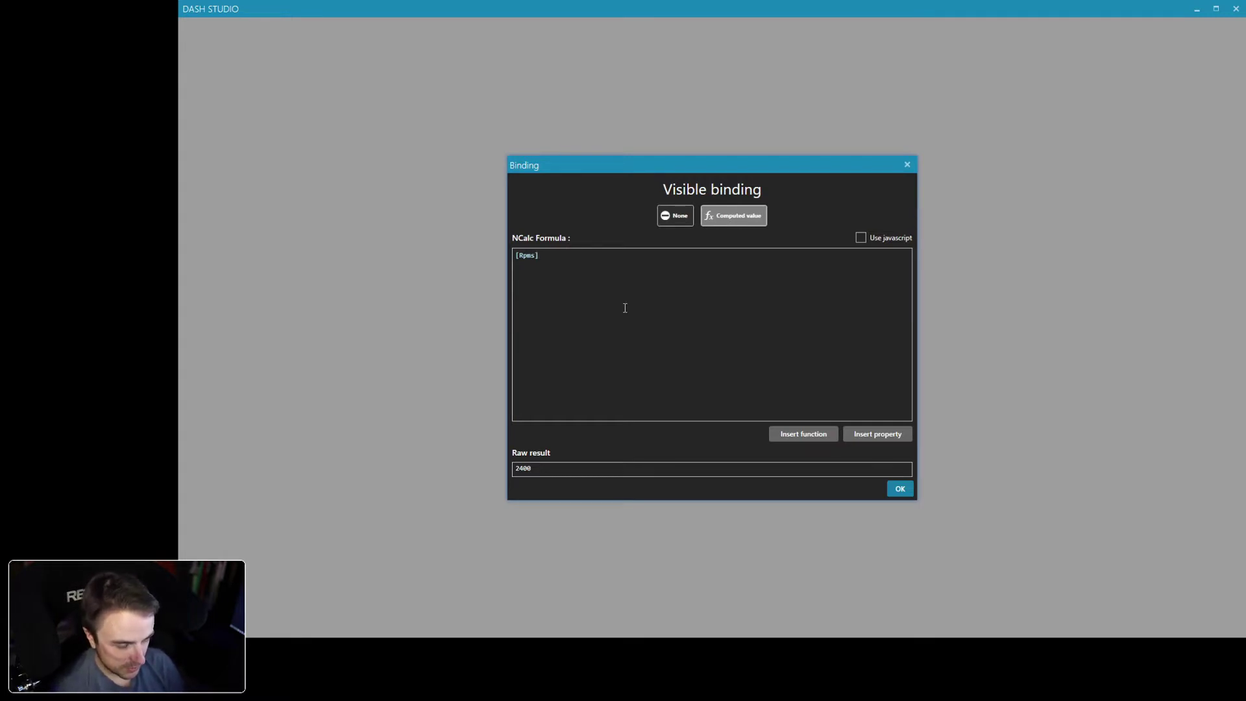
pyautogui.write('-')
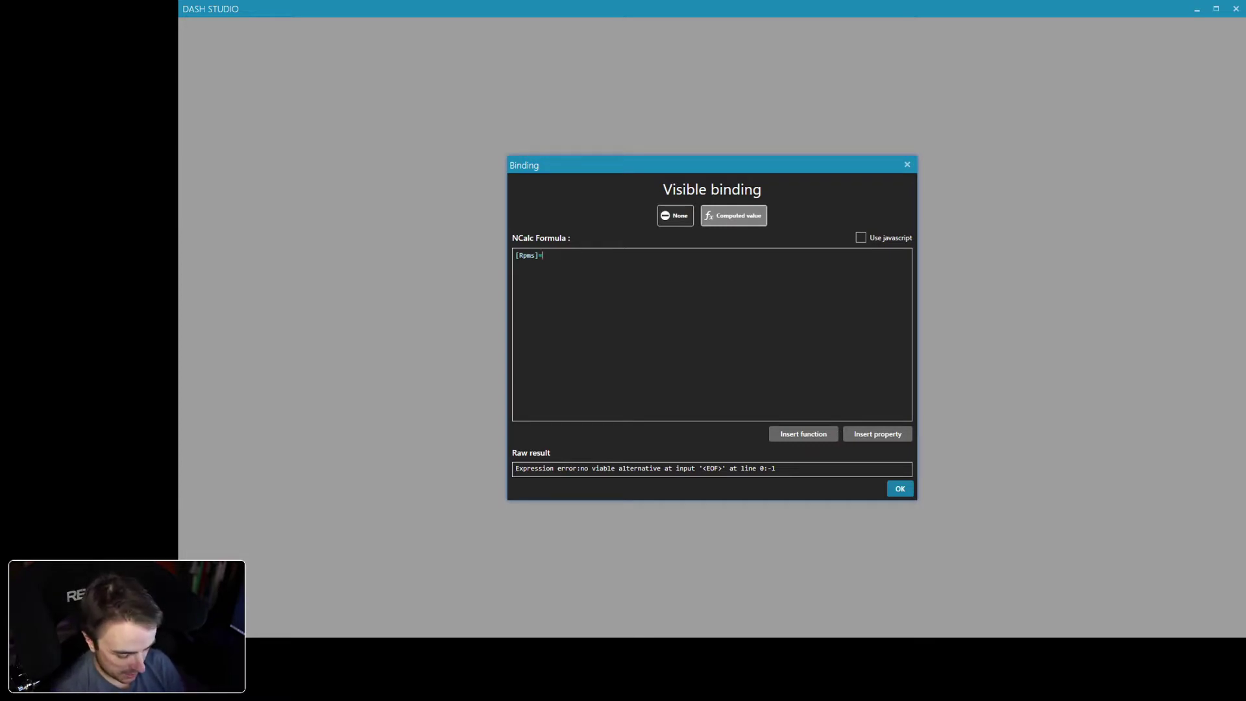
pyautogui.write('6850')
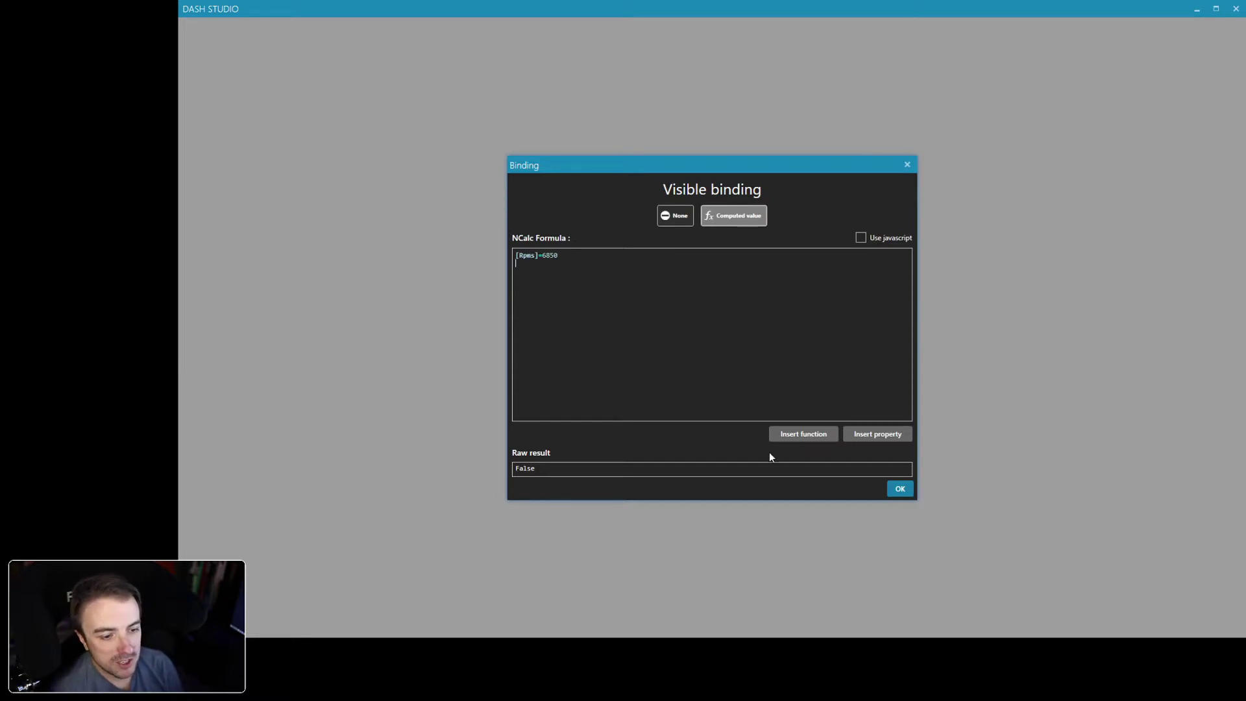
pyautogui.click(898, 490)
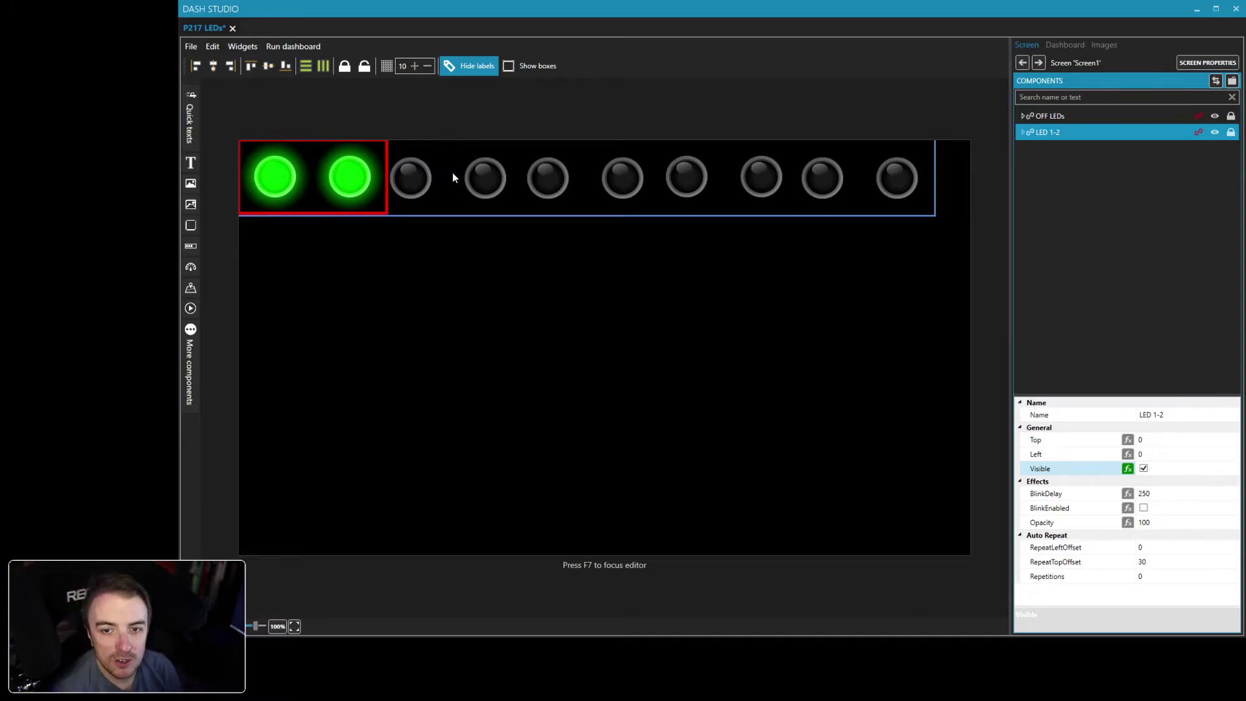
# - Add an image element mid-canvas and size it 48×48
pyautogui.click(193, 187)
pyautogui.moveTo(353, 246); pyautogui.dragTo(515, 366)
pyautogui.click(1184, 468)
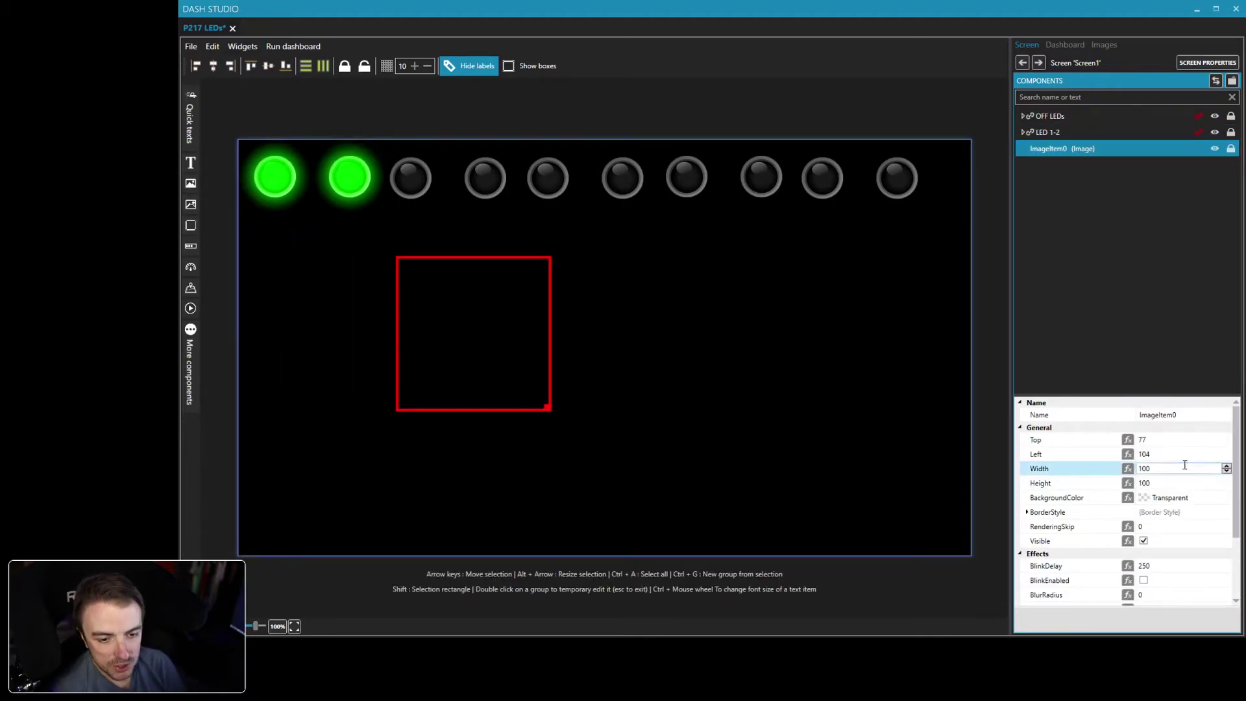
pyautogui.doubleClick(1168, 466)
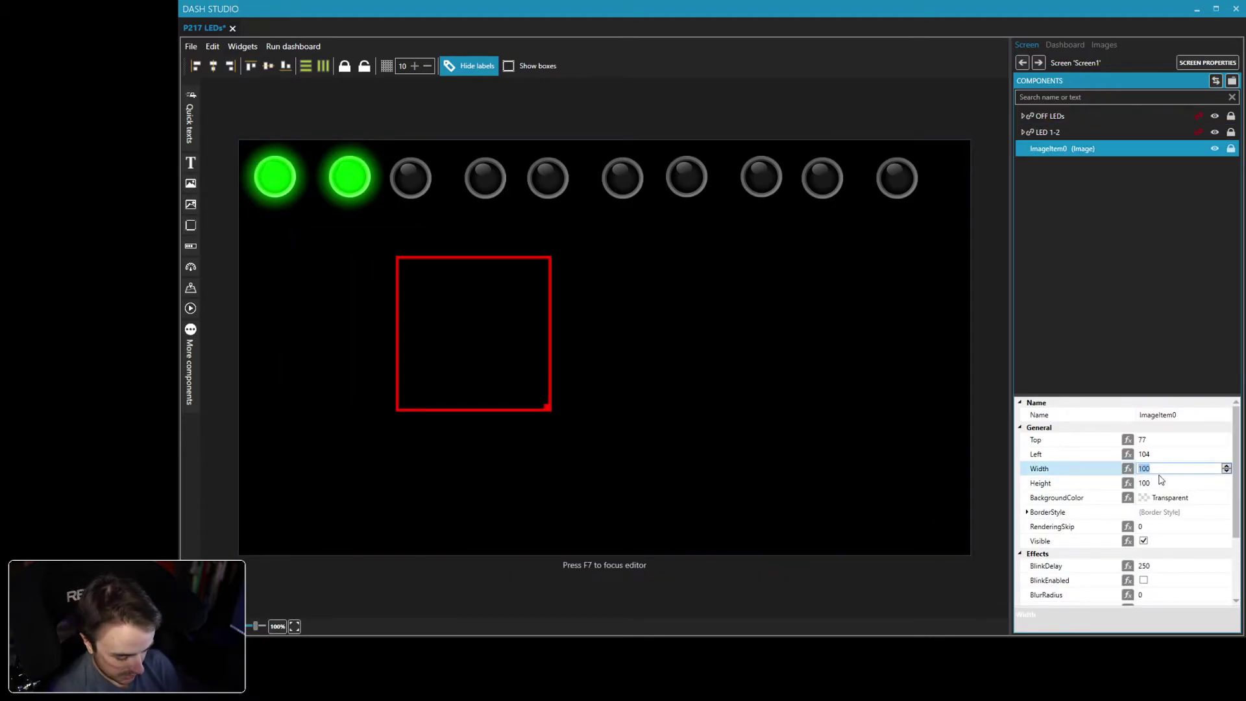
pyautogui.write('48')
pyautogui.press('Tab')
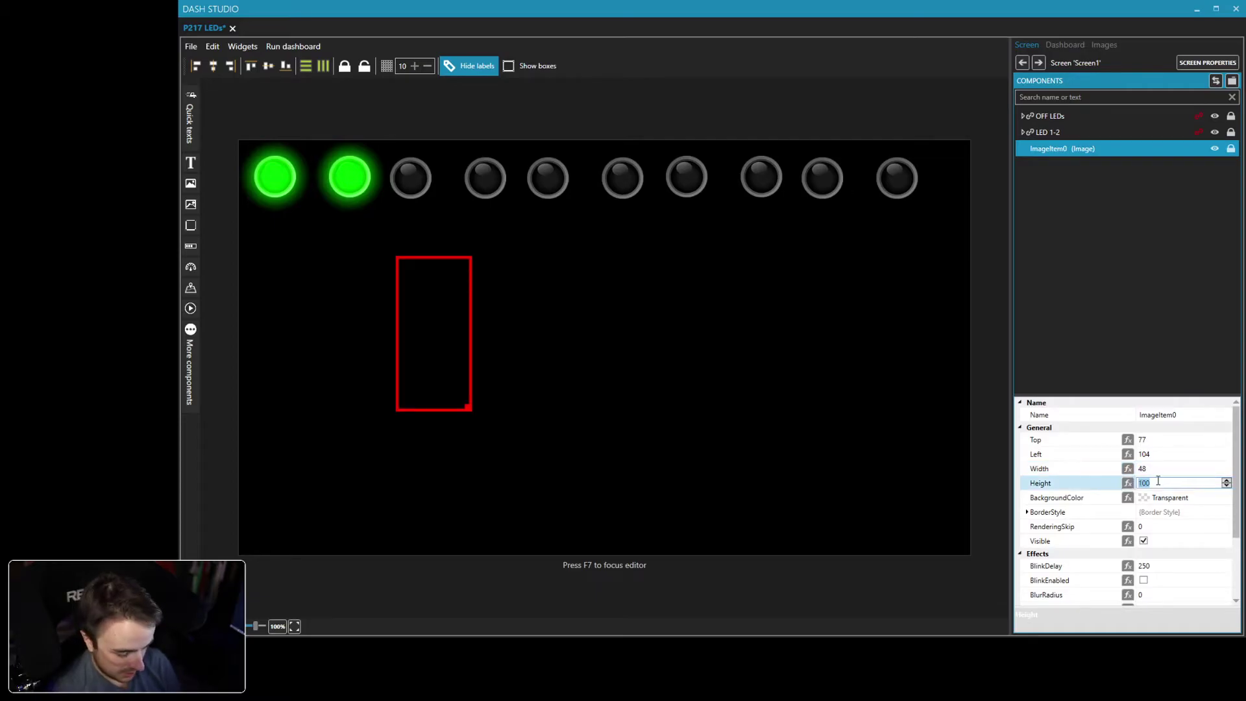
pyautogui.write('48')
# - Give the new image the LED Red x1.1.png graphic from Leds Set2
pyautogui.scroll(-3, 1162, 558)
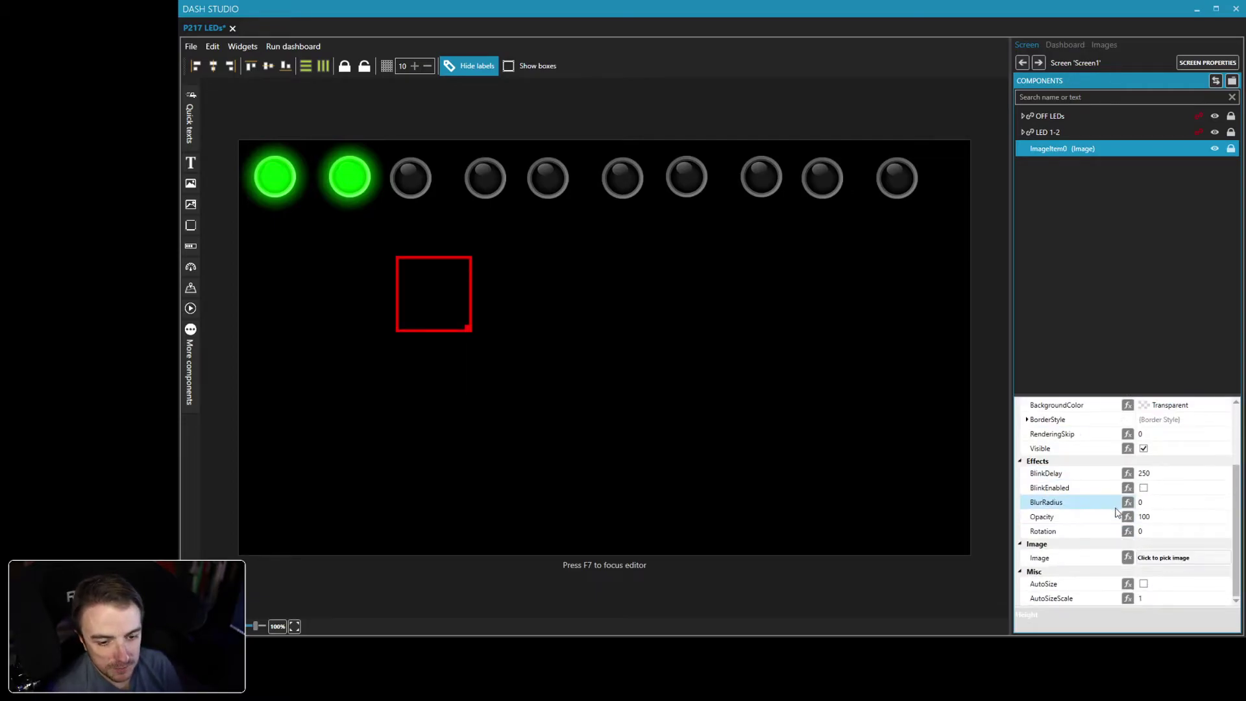
pyautogui.click(1162, 560)
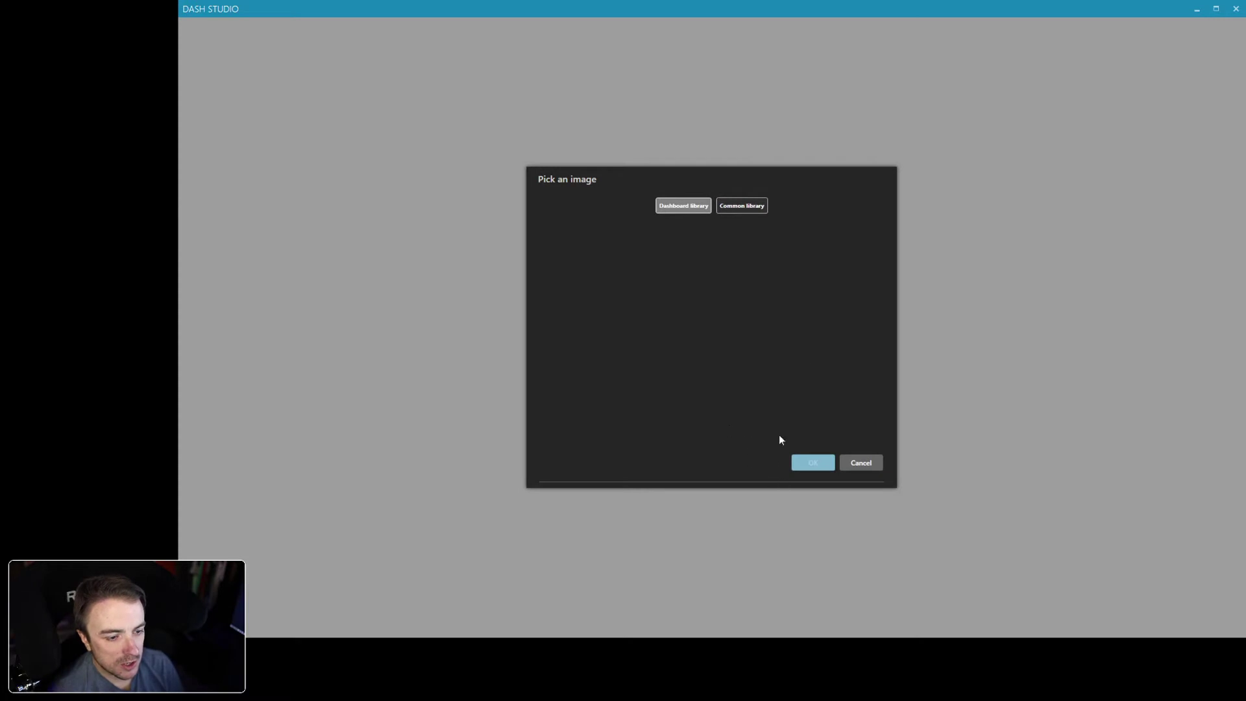
pyautogui.click(738, 207)
pyautogui.click(559, 301)
pyautogui.click(550, 301)
pyautogui.click(564, 330)
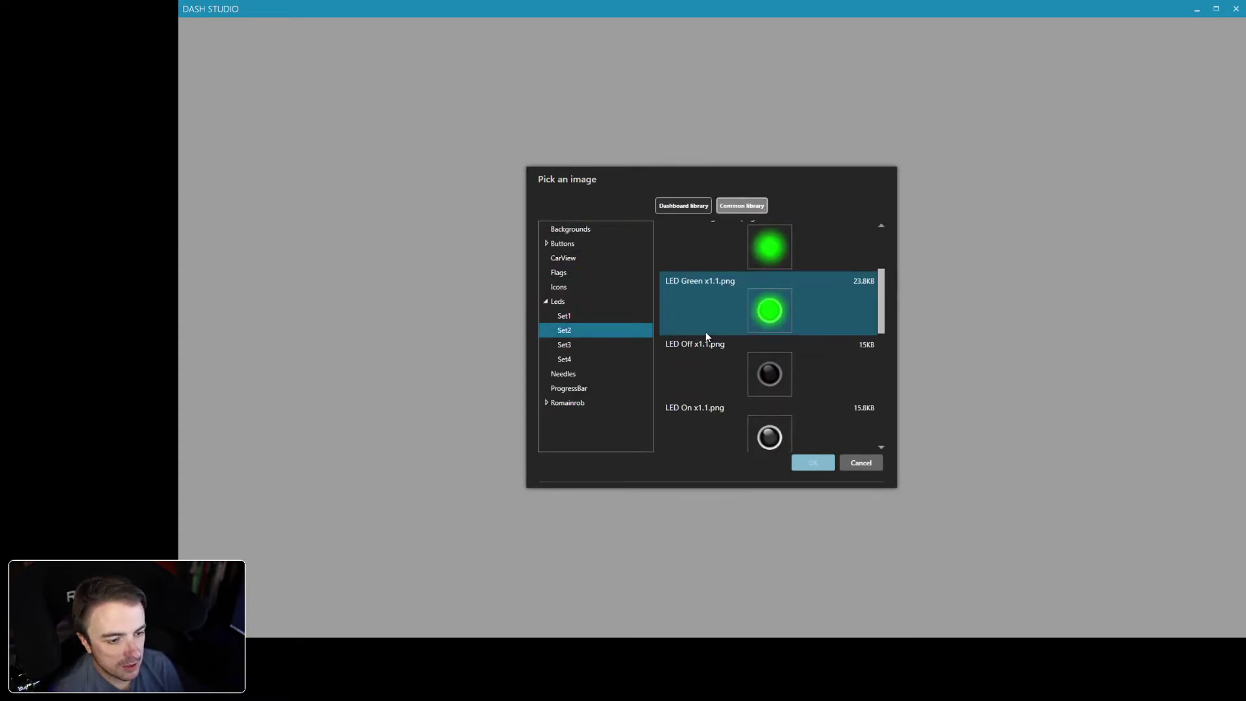
pyautogui.scroll(-5, 708, 336)
pyautogui.click(769, 423)
pyautogui.click(815, 464)
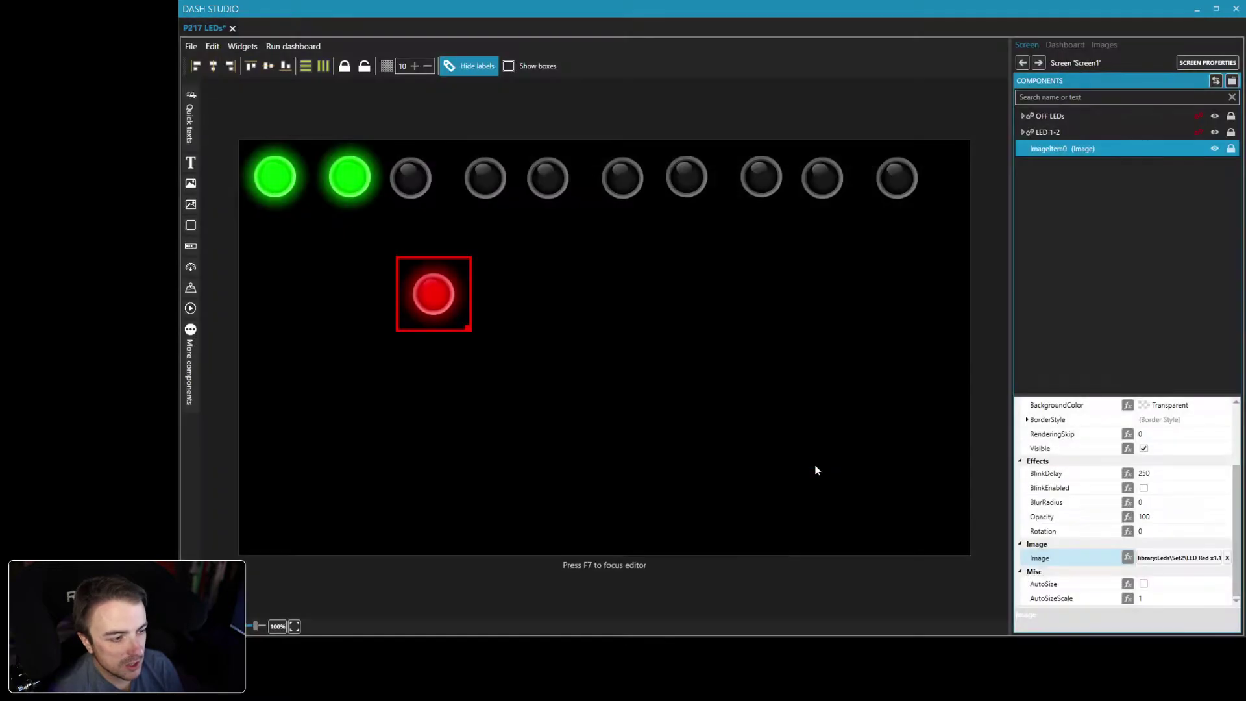
# - Place red LEDs on row slots three through seven, then select the third and fourth
pyautogui.moveTo(428, 302); pyautogui.dragTo(406, 186)
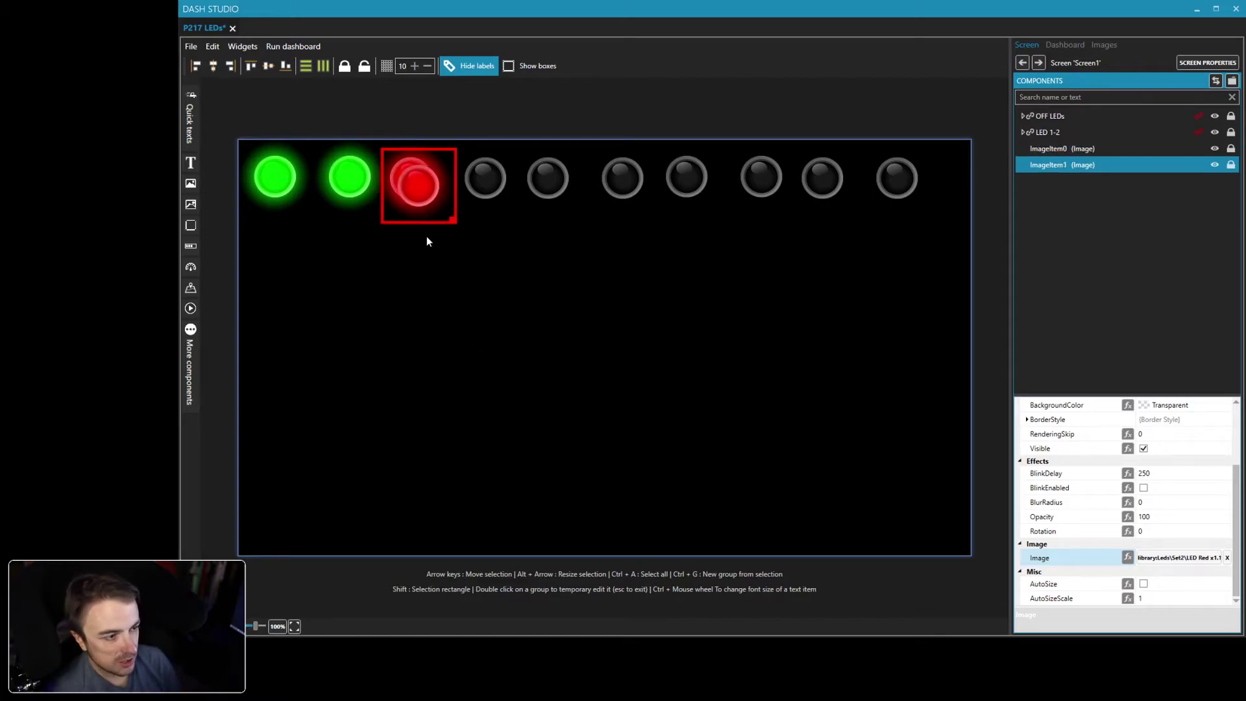
pyautogui.hotkey('ctrl', 'd')
pyautogui.moveTo(424, 213); pyautogui.dragTo(470, 245)
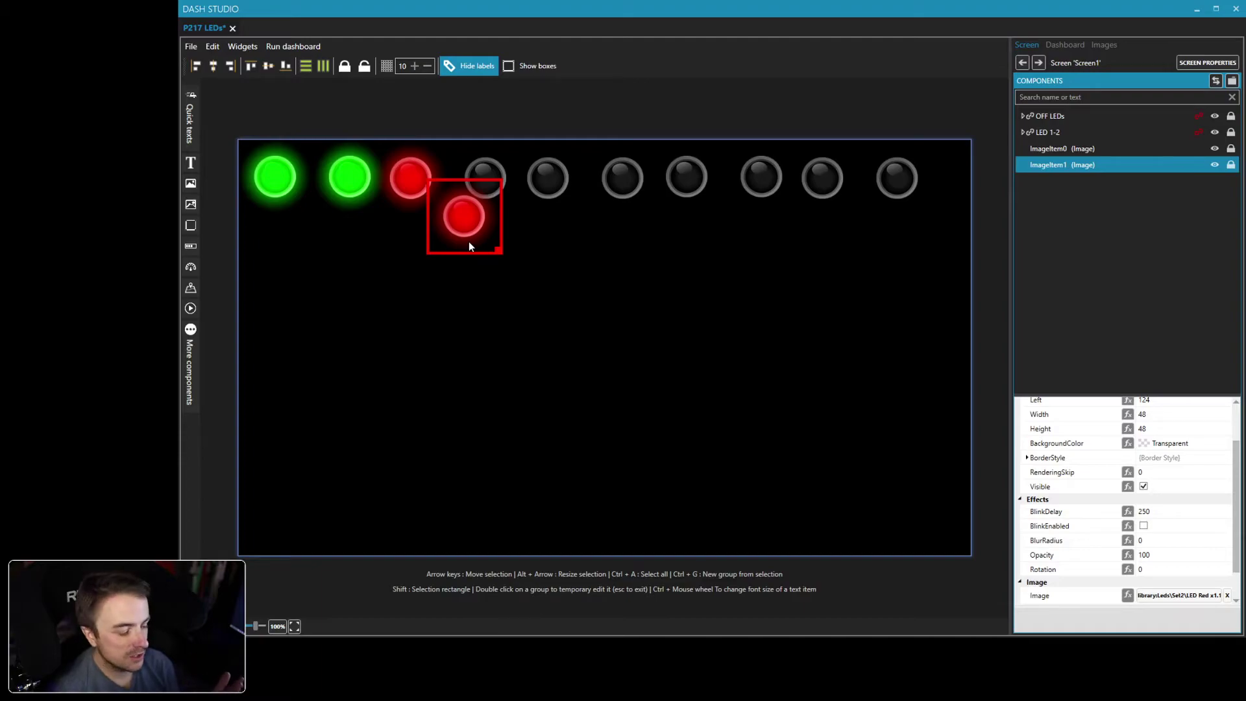
pyautogui.moveTo(469, 242); pyautogui.dragTo(564, 200)
pyautogui.hotkey('ctrl', 'd')
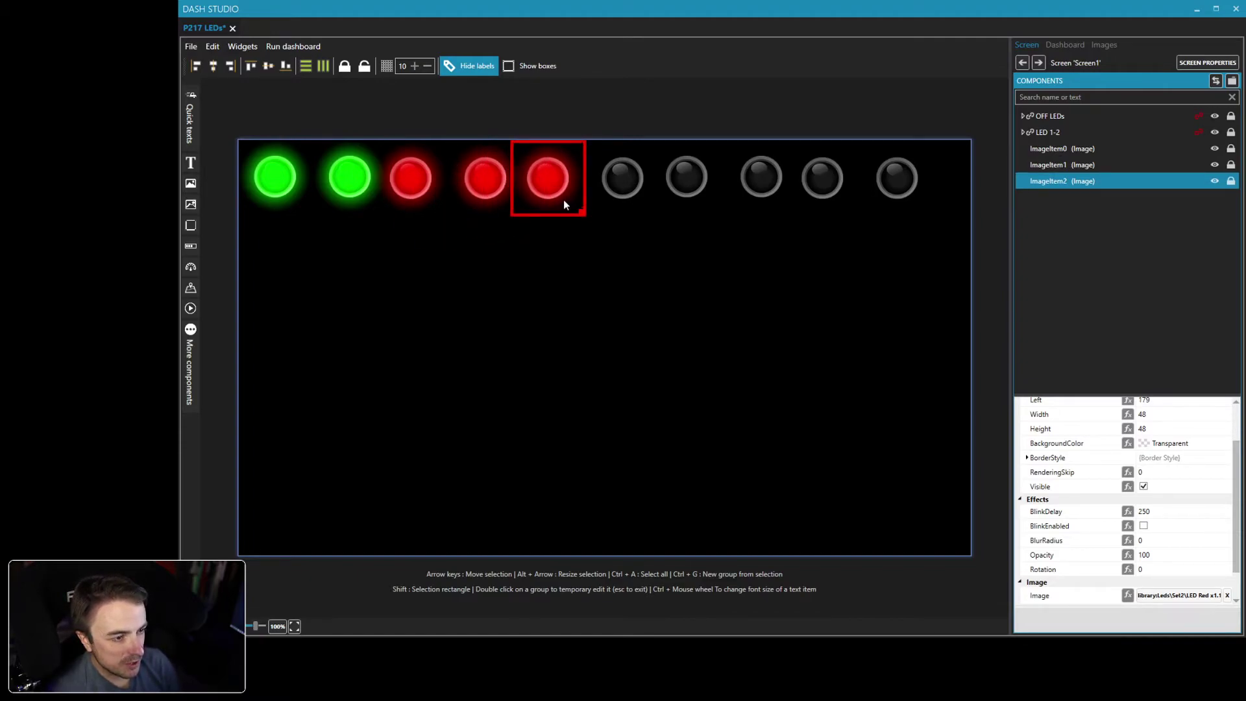
pyautogui.hotkey('ctrl', 'd')
pyautogui.moveTo(419, 206); pyautogui.dragTo(627, 201)
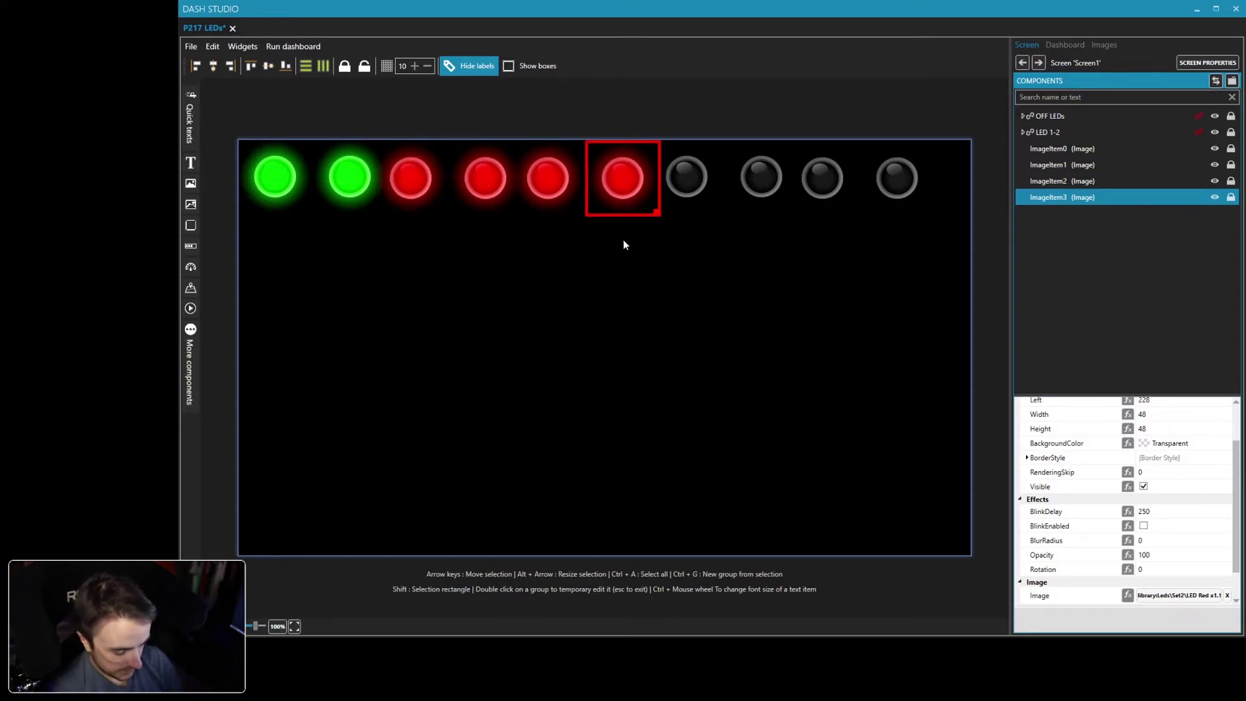
pyautogui.hotkey('ctrl', 'd')
pyautogui.moveTo(408, 205); pyautogui.dragTo(681, 201)
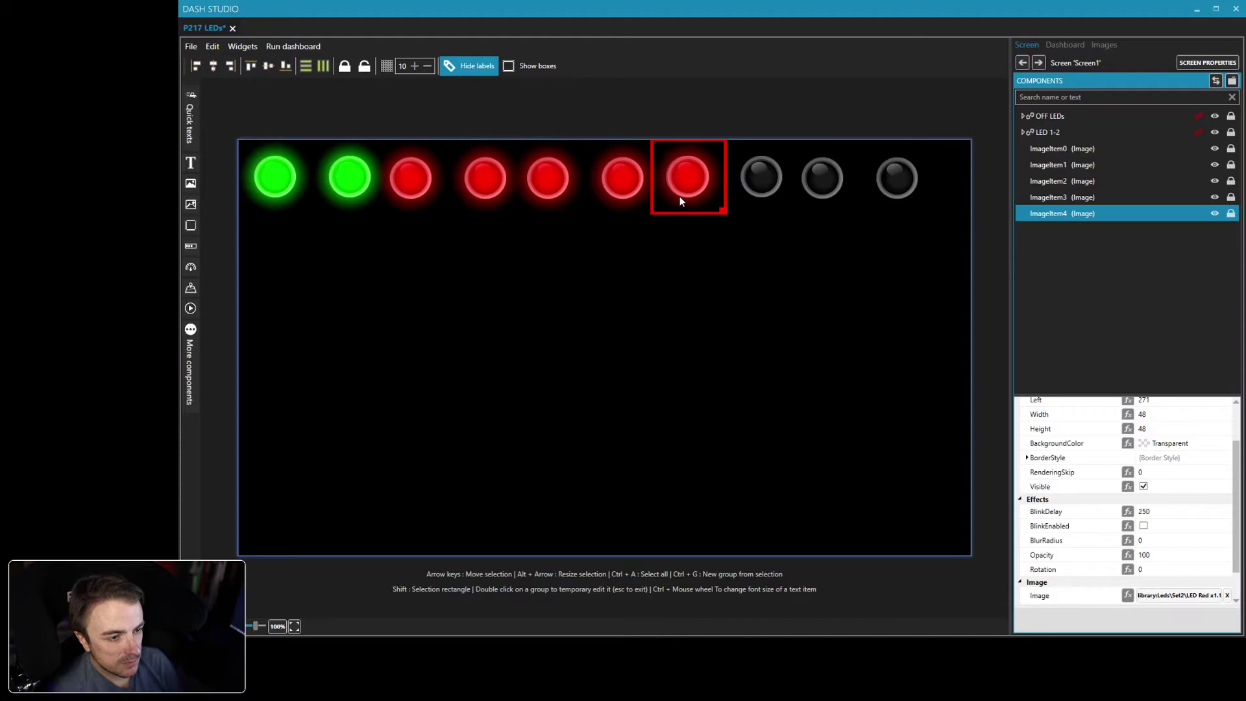
pyautogui.click(423, 205)
pyautogui.keyDown('shift'); pyautogui.click(471, 203); pyautogui.keyUp('shift')
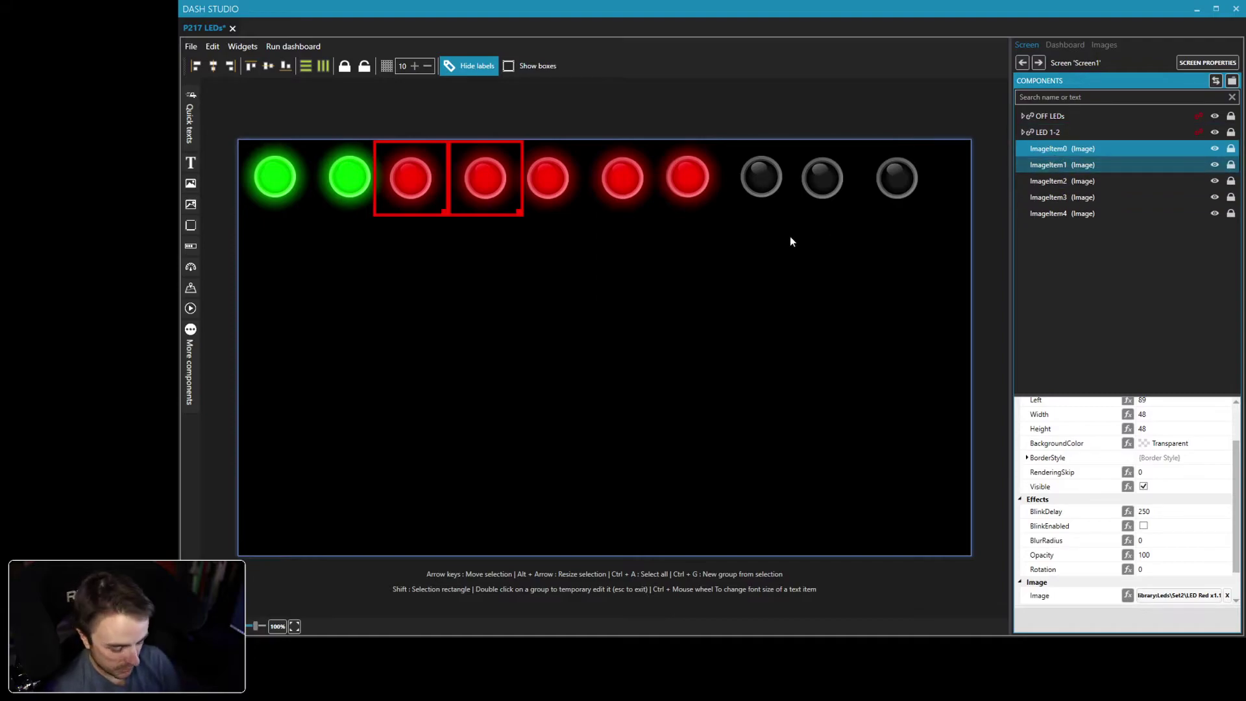
# - Group the third and fourth LEDs and name the group LED 3-4
pyautogui.hotkey('ctrl', 'g')
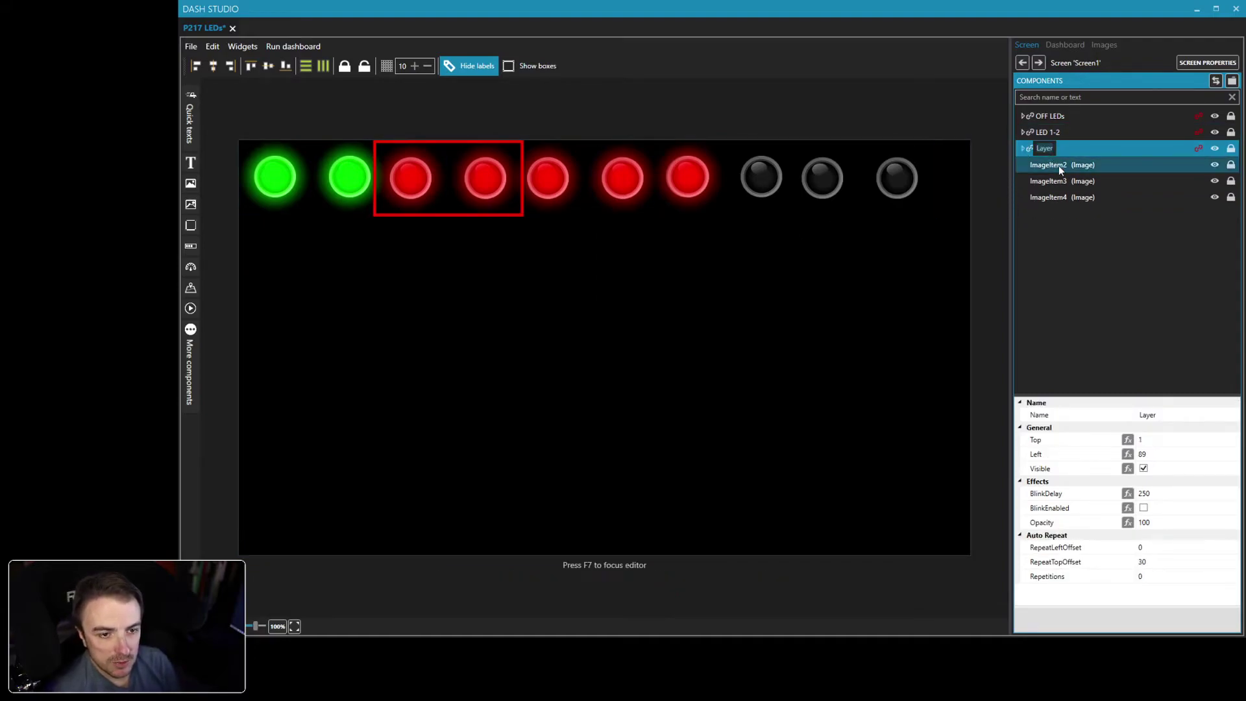
pyautogui.write('LED')
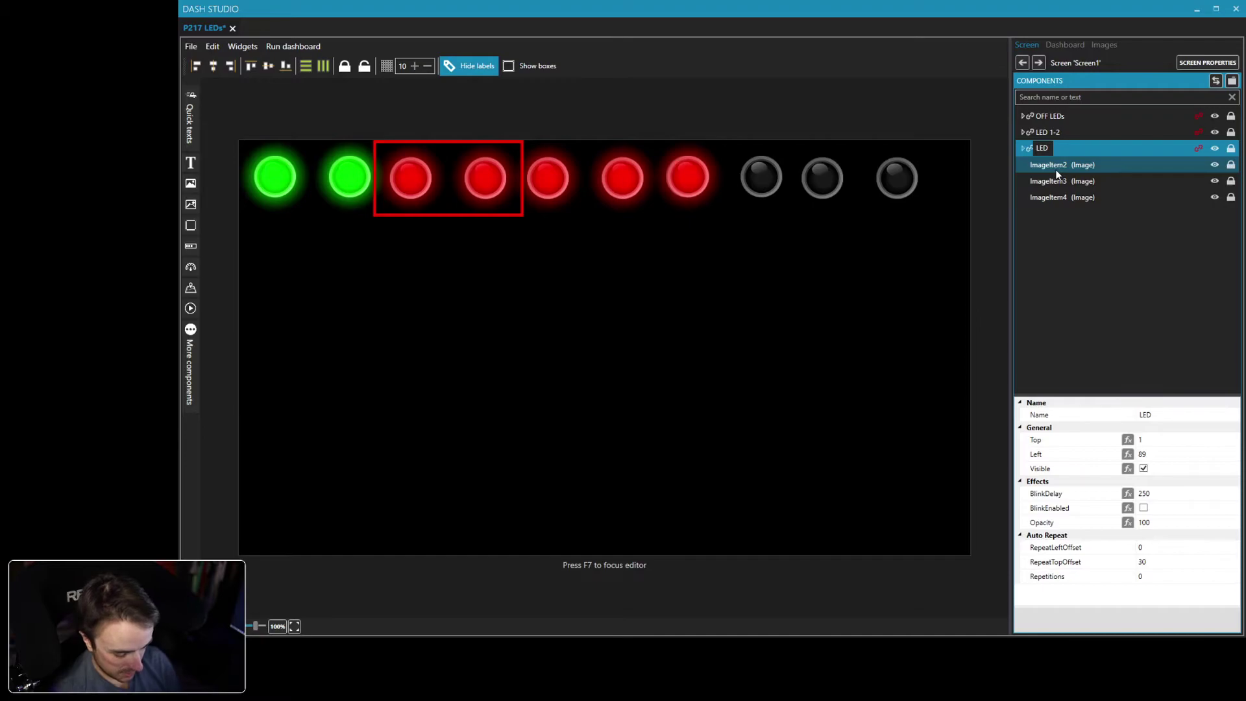
pyautogui.write(' 3-4')
pyautogui.press('Return')
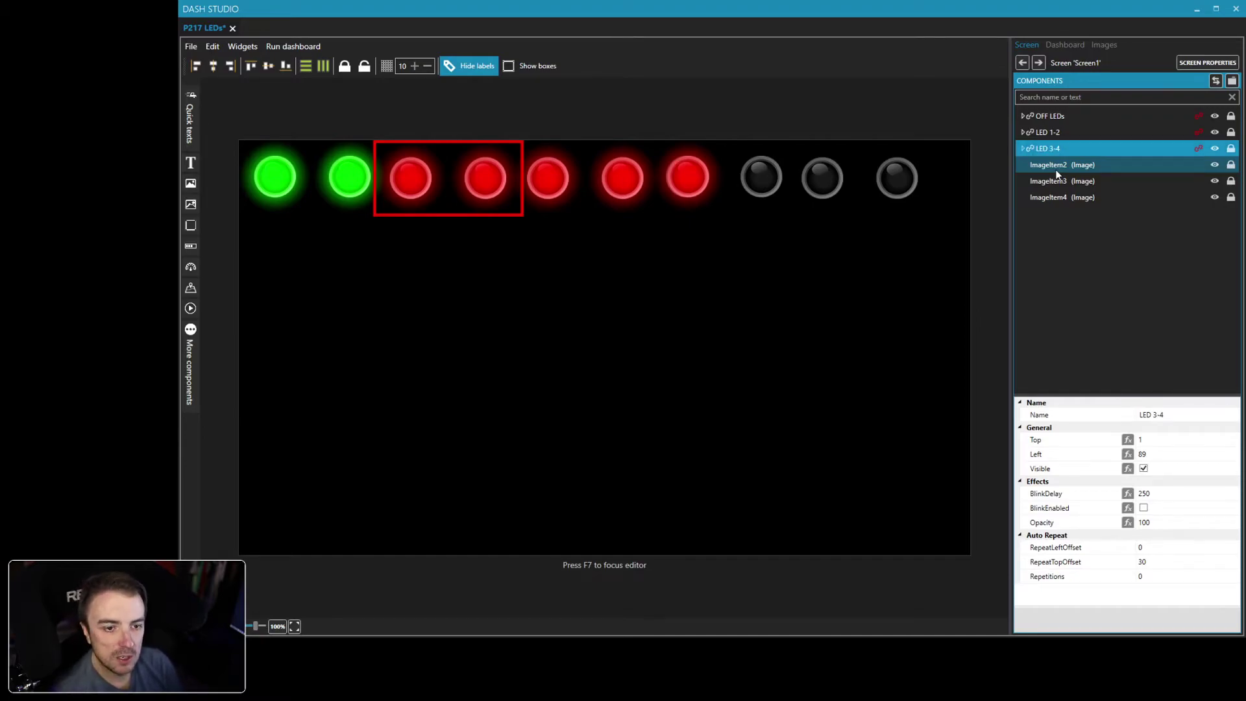
# - Bind LED 3-4's visibility to the computed formula [Rpms]>7300
pyautogui.click(1127, 469)
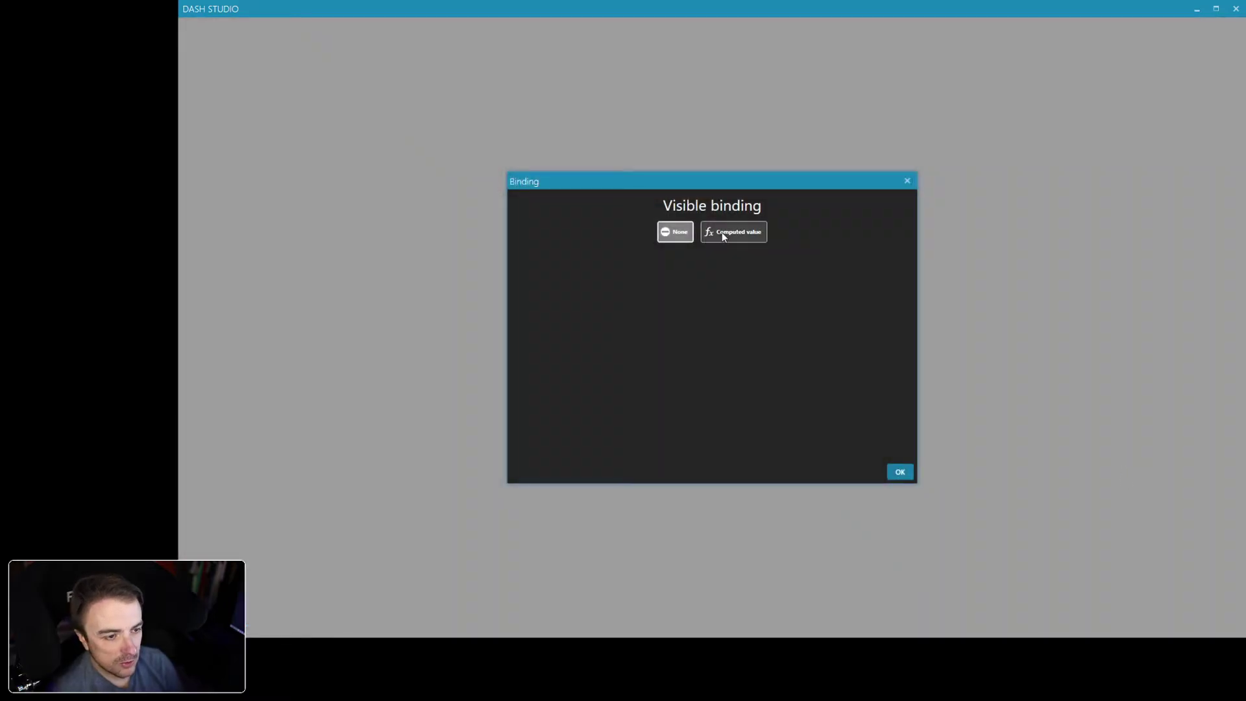
pyautogui.click(725, 224)
pyautogui.click(691, 301)
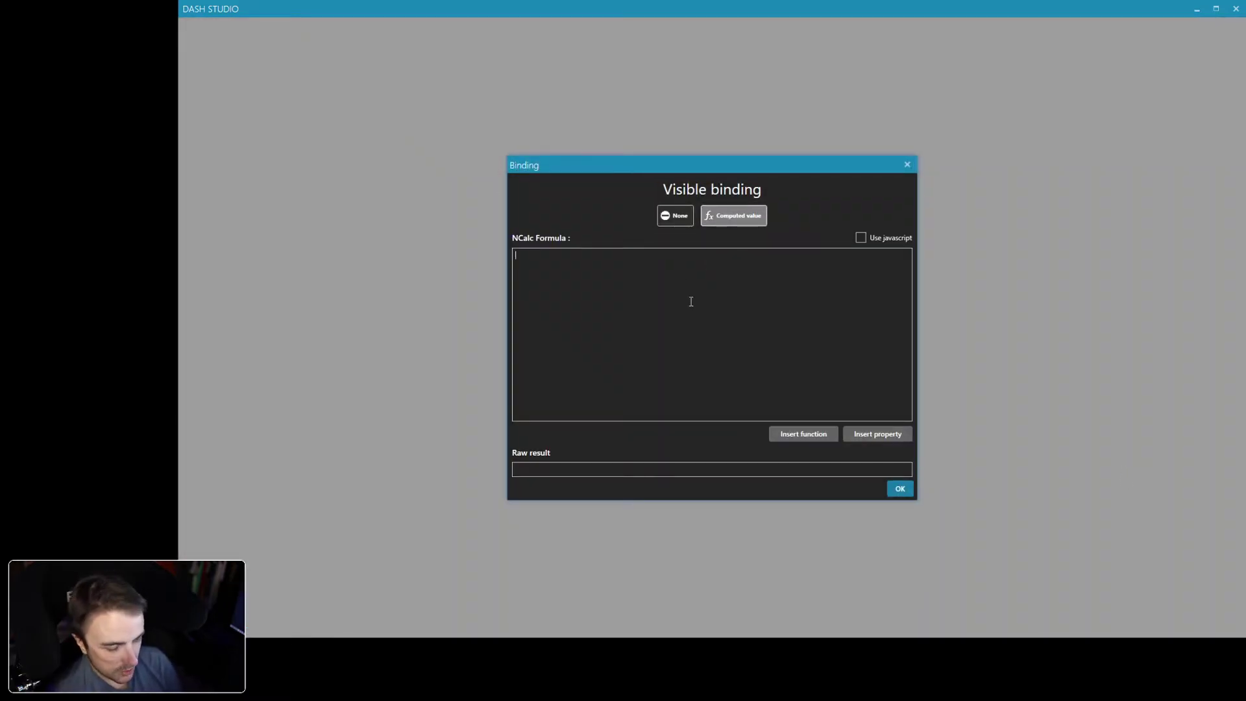
pyautogui.write('[rpms]')
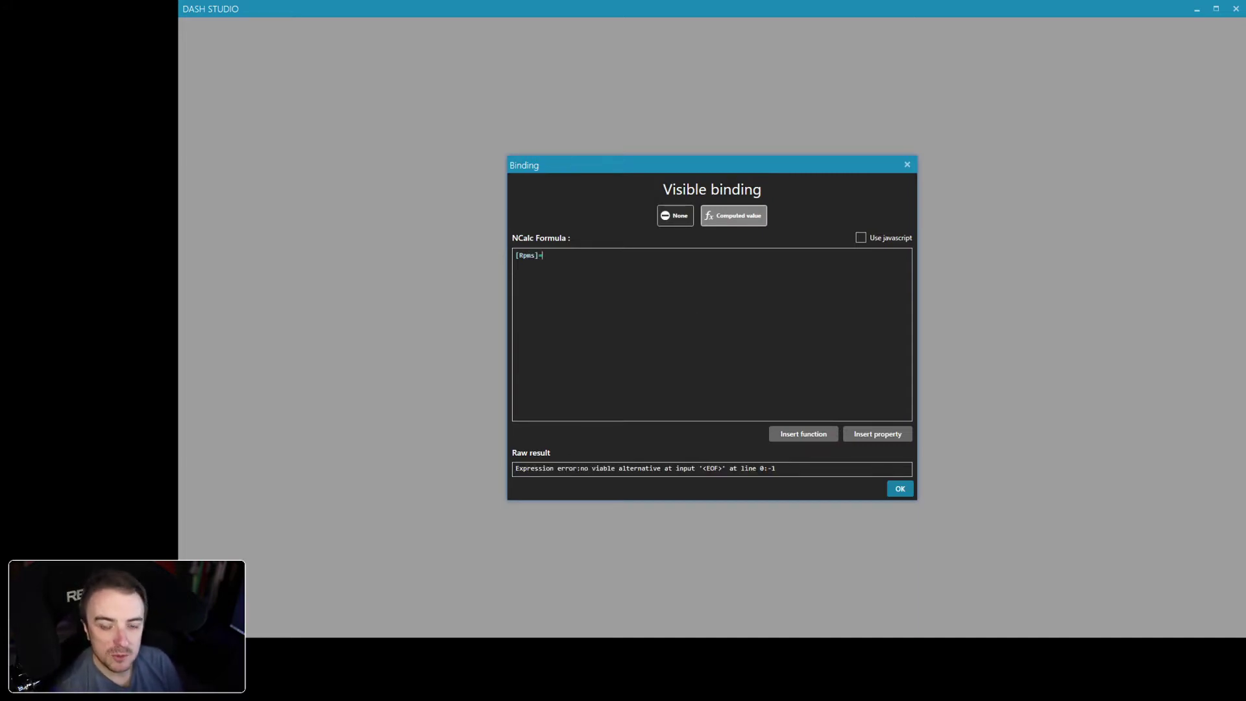
pyautogui.write('7300')
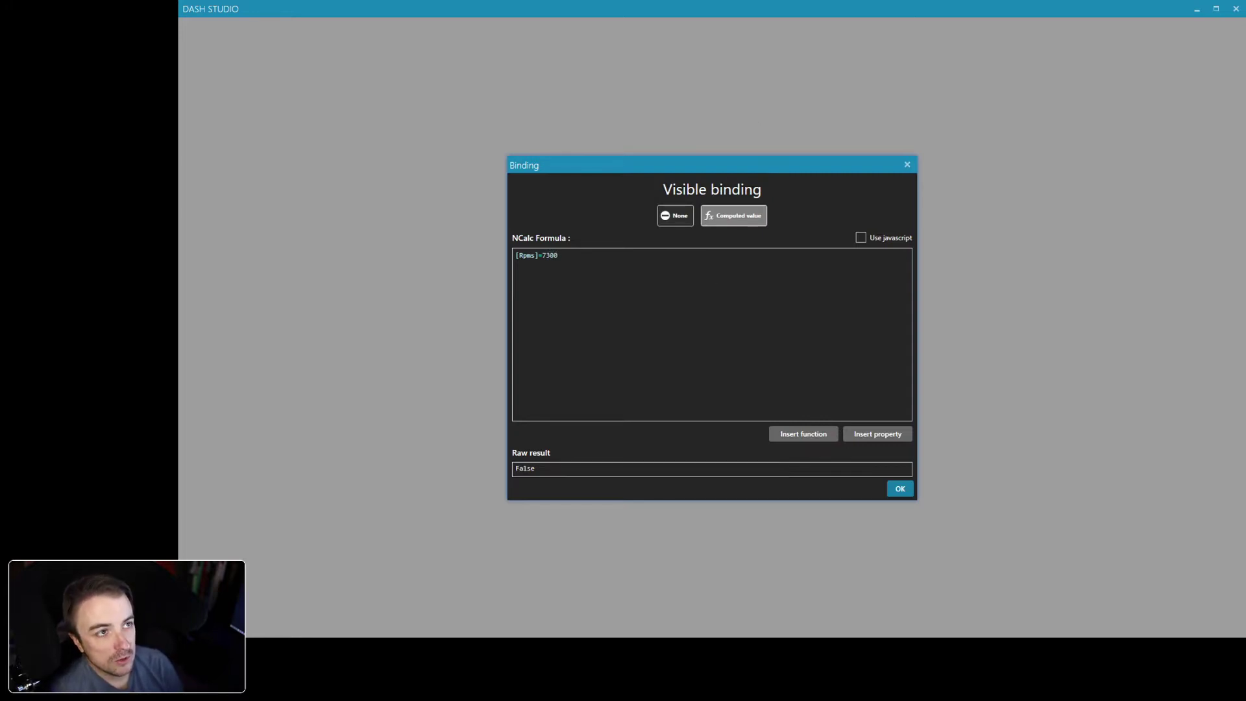
pyautogui.click(894, 490)
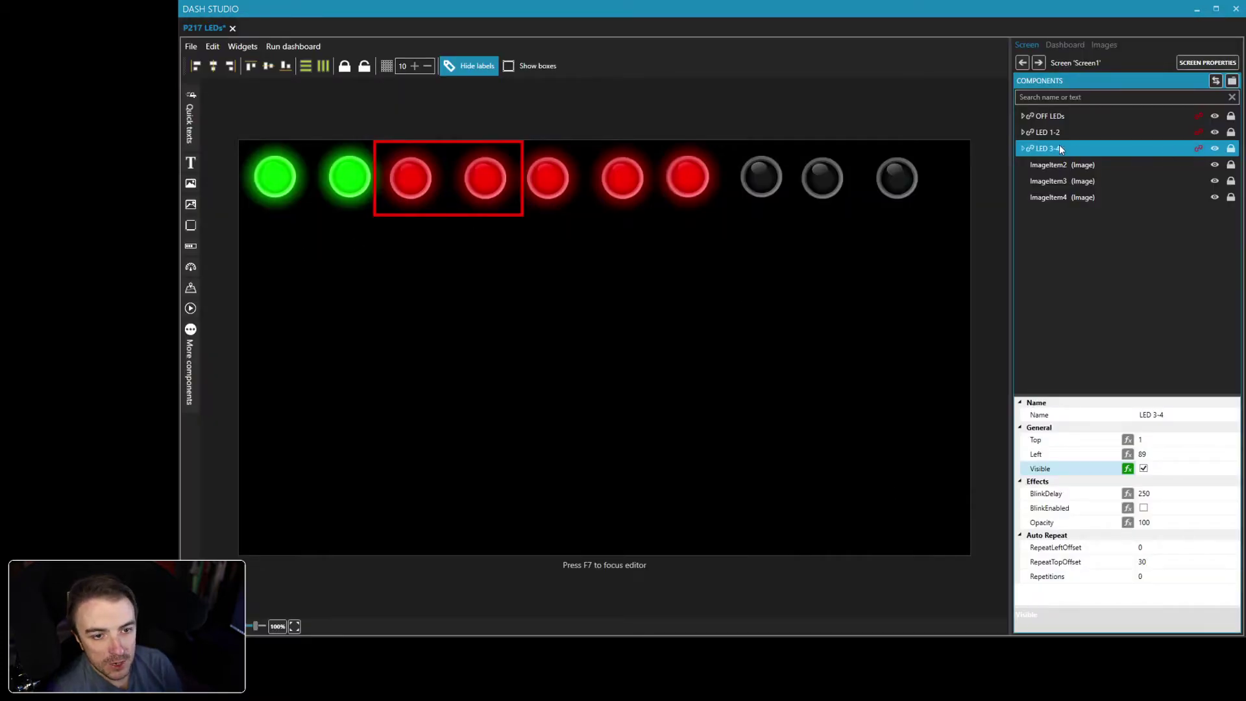
# - Hide LED 1-2 and LED 3-4, then group the fifth and sixth LEDs as LED 5-6
pyautogui.click(1214, 132)
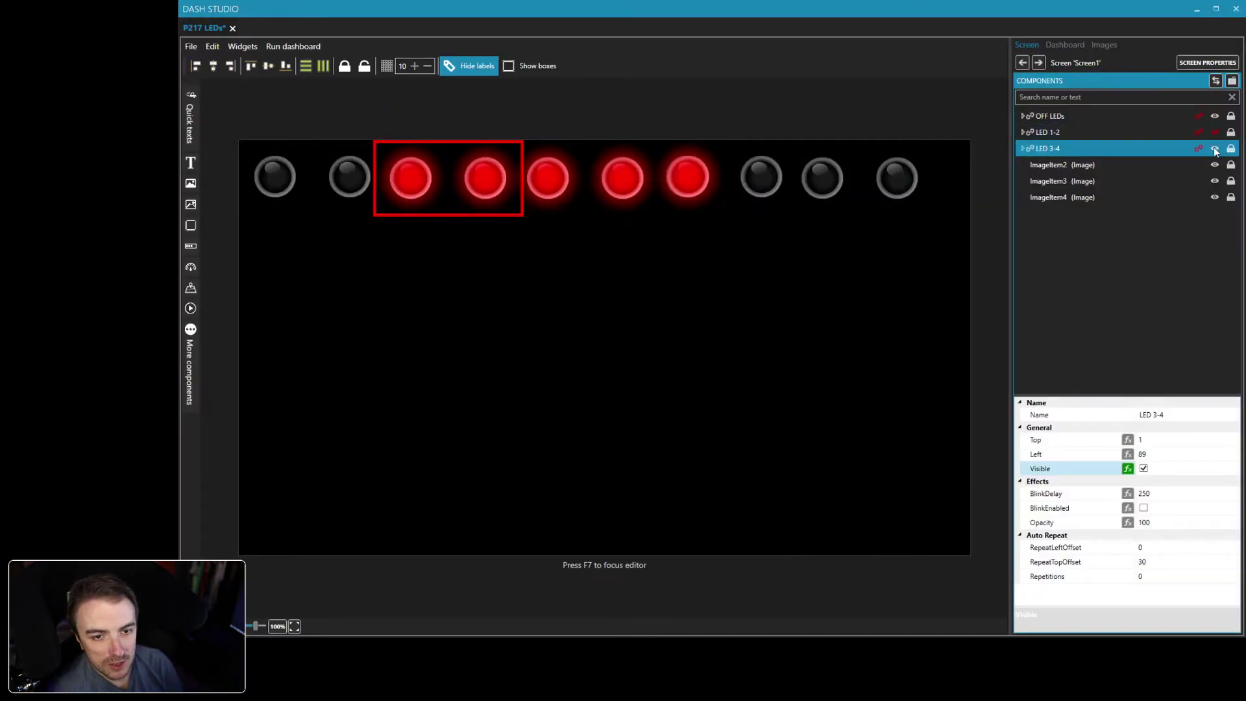
pyautogui.click(1214, 148)
pyautogui.click(543, 195)
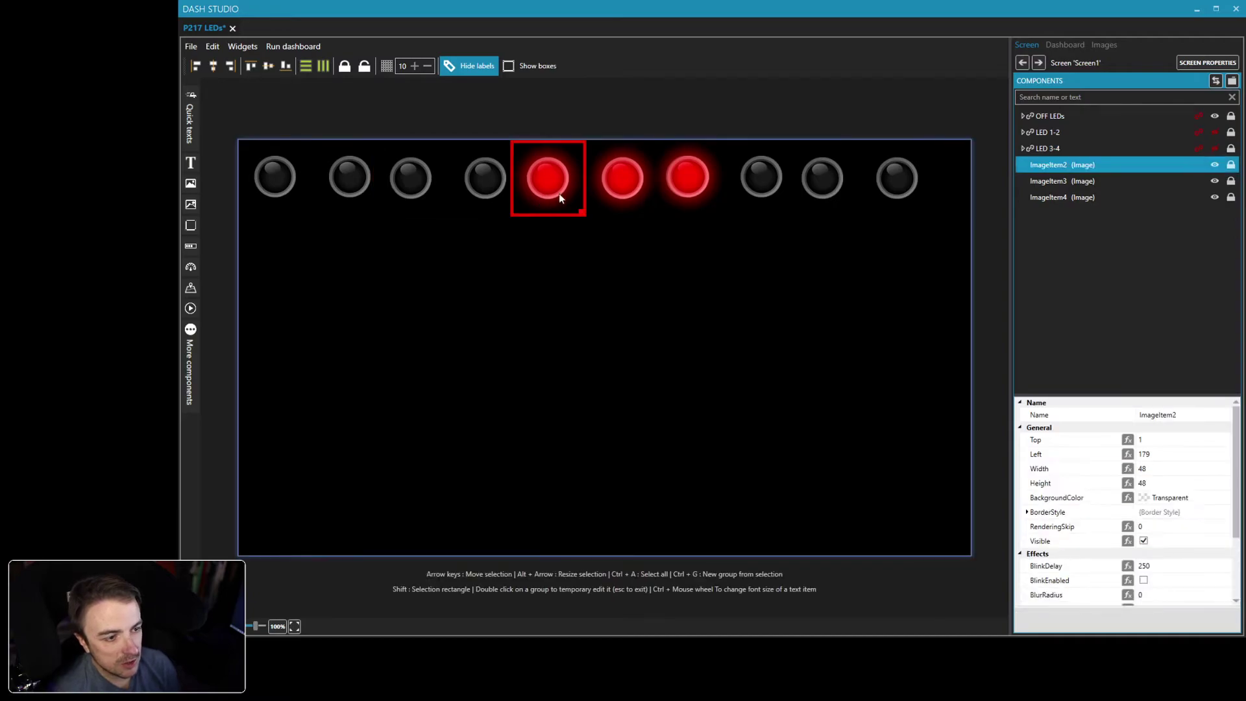
pyautogui.keyDown('ctrl'); pyautogui.click(612, 188); pyautogui.keyUp('ctrl')
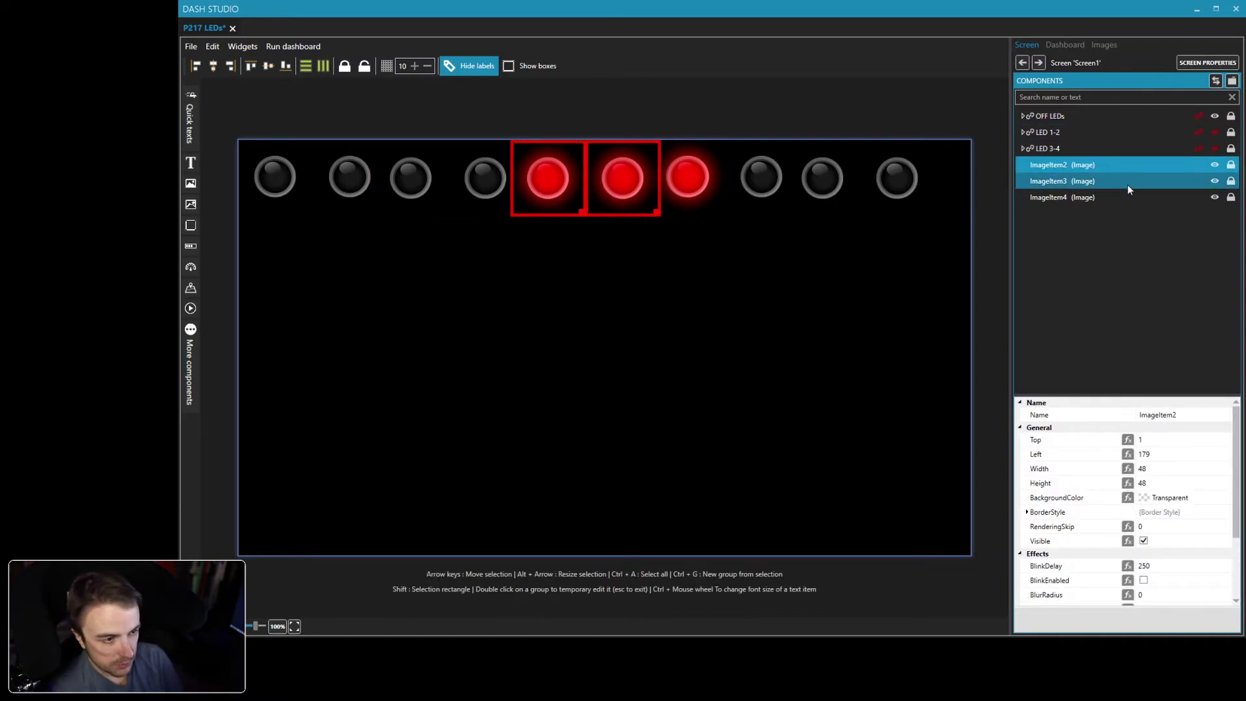
pyautogui.hotkey('ctrl', 'g')
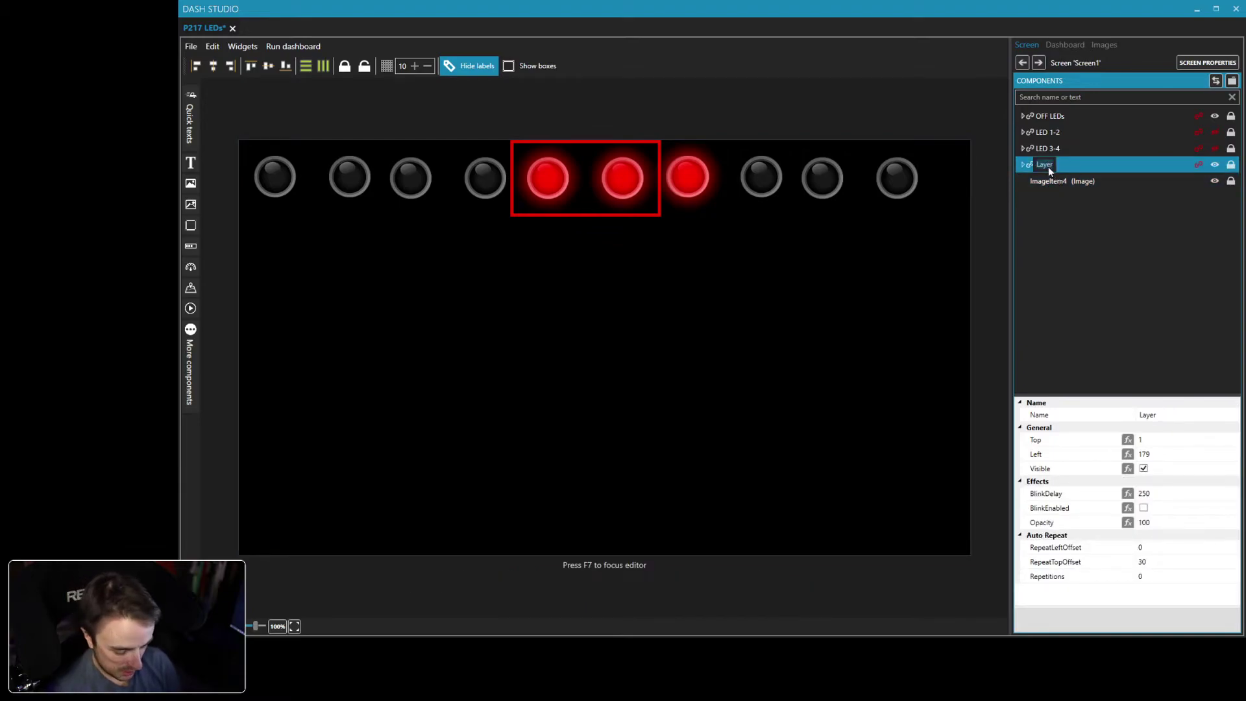
pyautogui.write('LED 5-6')
pyautogui.press('Return')
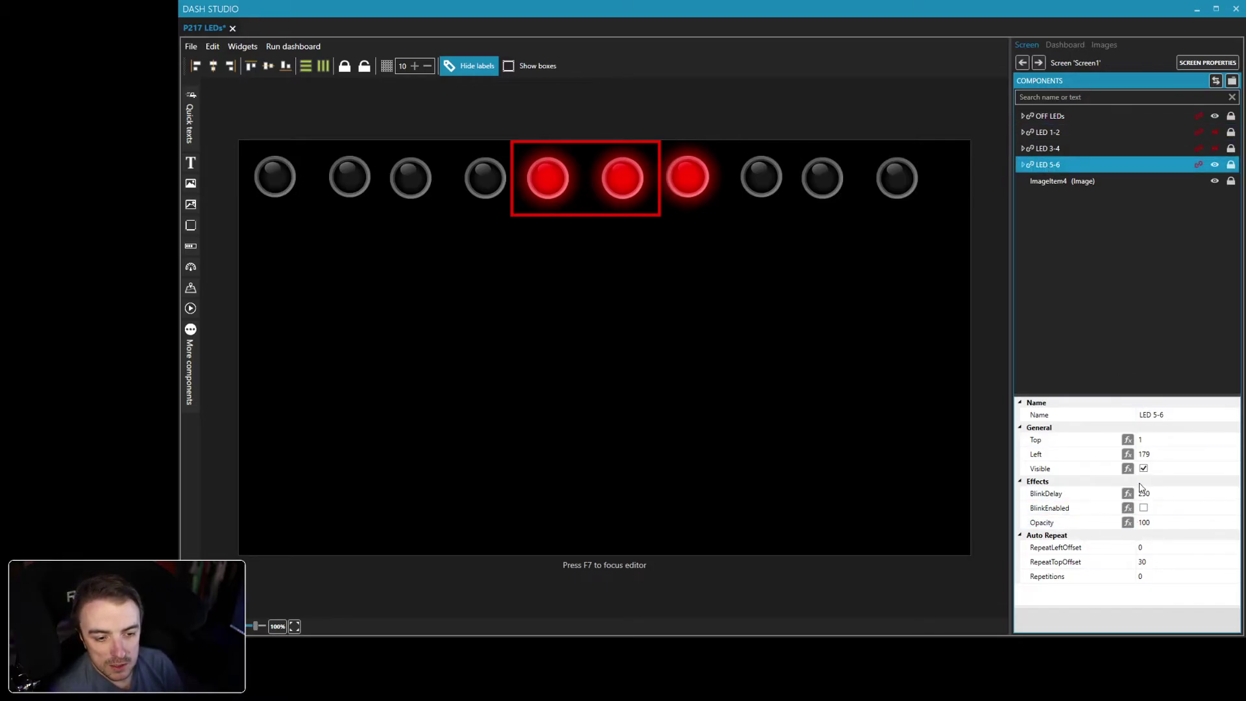
# - Bind LED 5-6's visibility to the computed formula [Rpms]>7600
pyautogui.click(1127, 468)
pyautogui.click(718, 232)
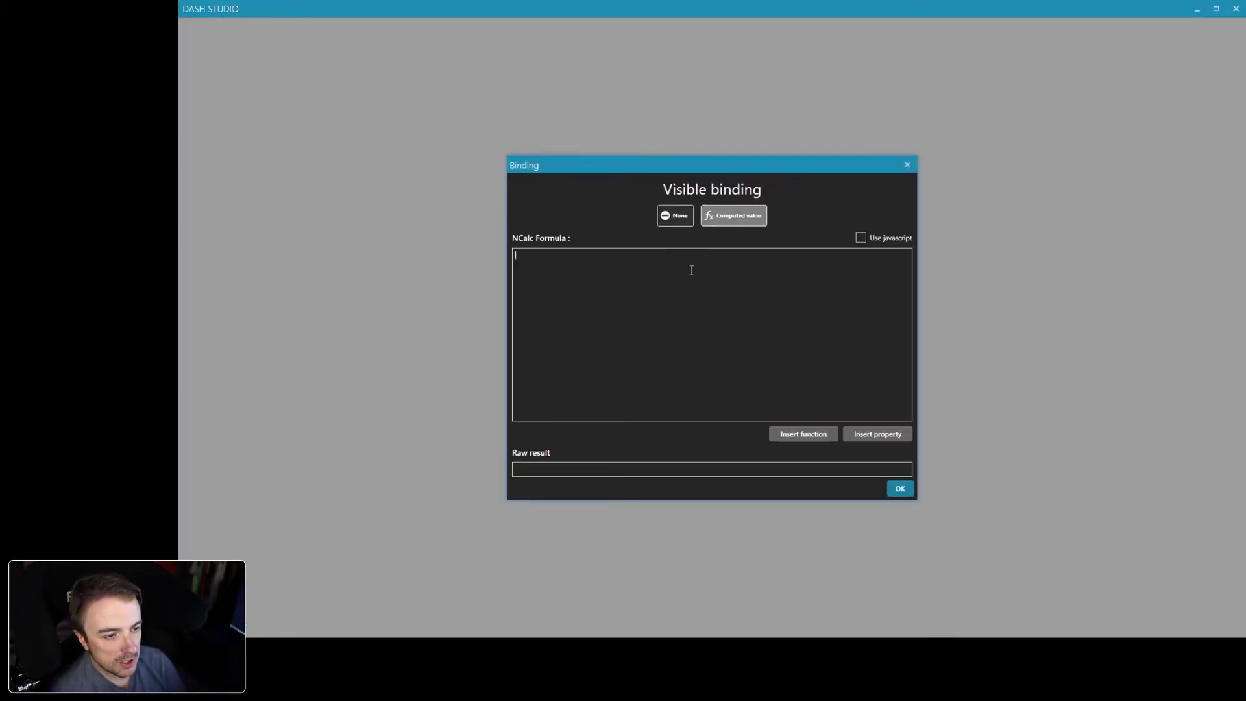
pyautogui.click(705, 284)
pyautogui.write('[rpms]=')
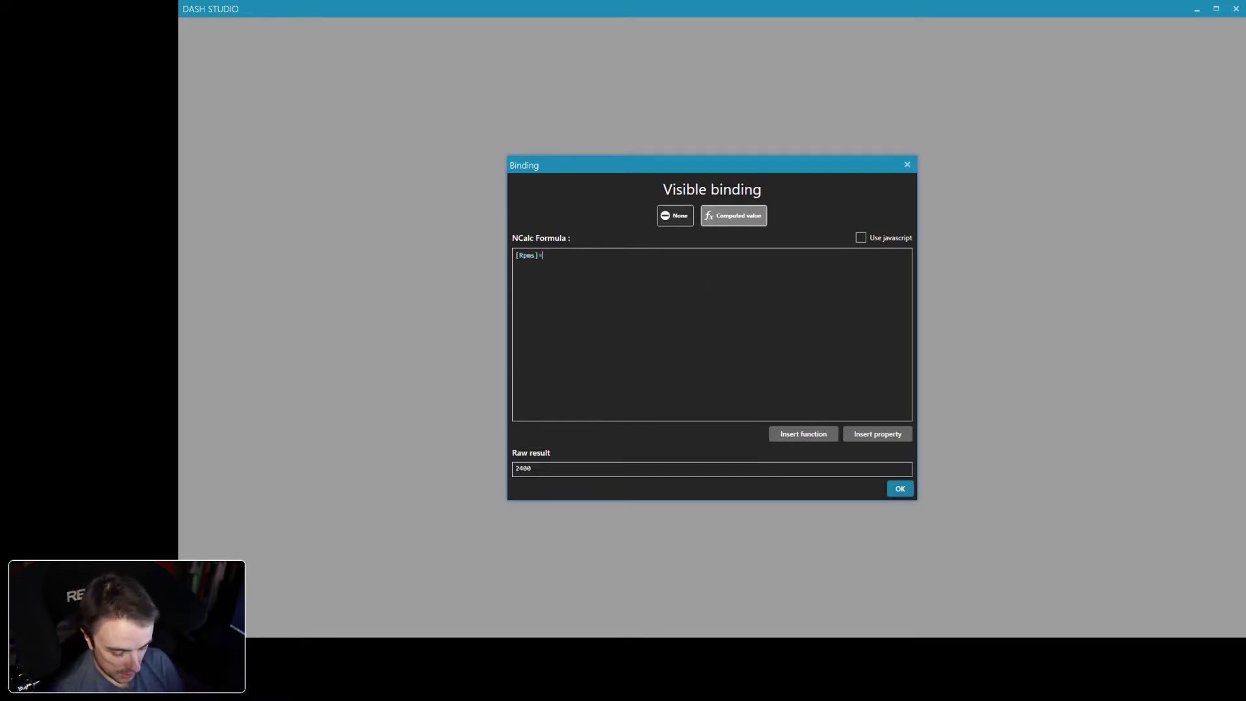
pyautogui.write('7600')
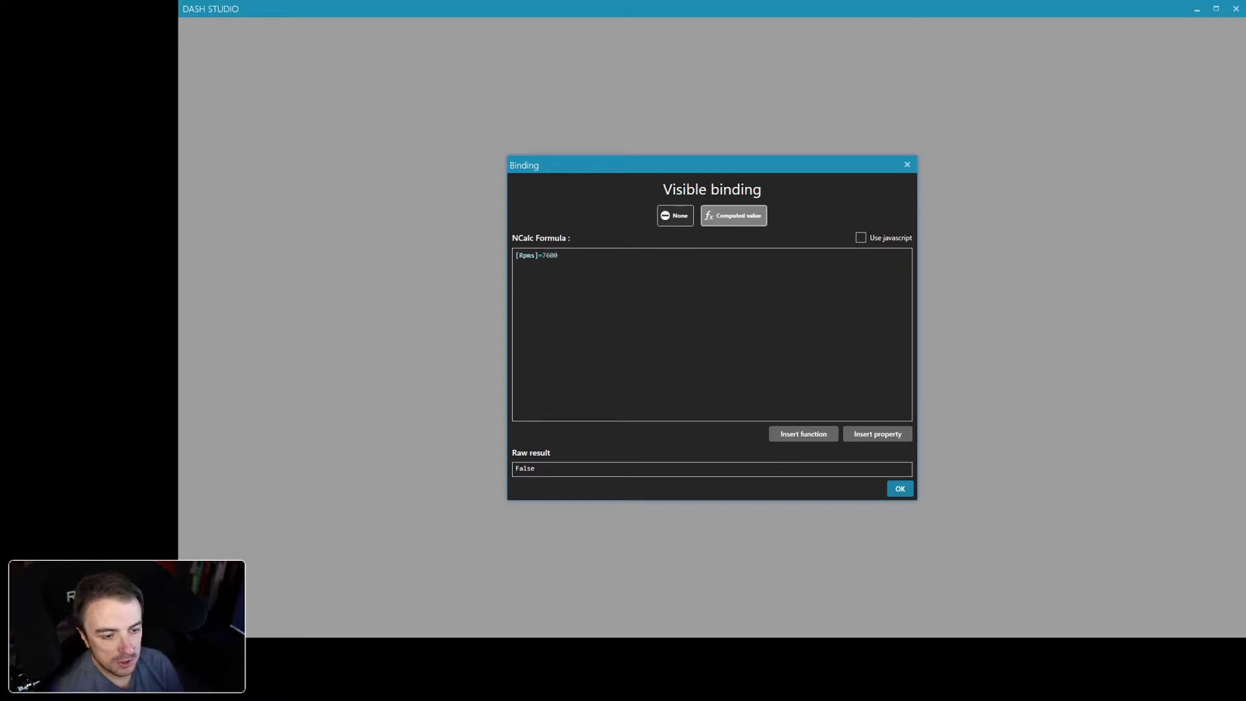
pyautogui.click(899, 489)
pyautogui.click(686, 184)
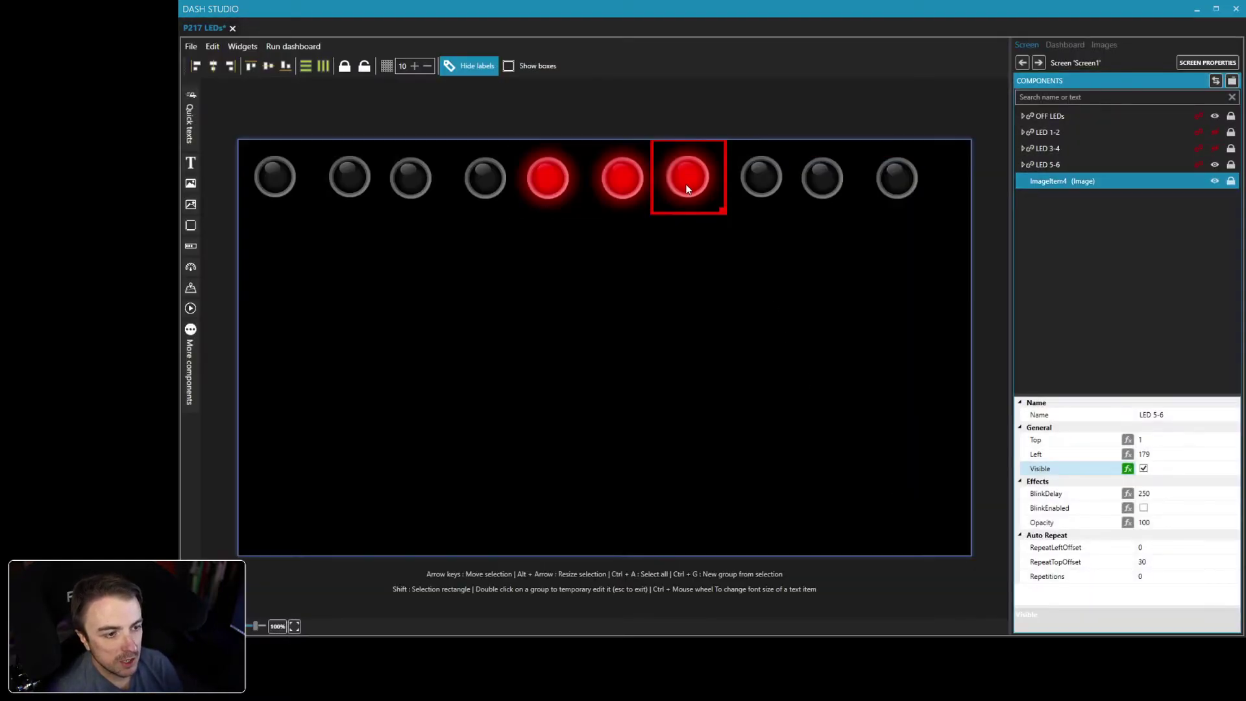
# - Hide the LED 5-6 pair in the editor
pyautogui.click(617, 171)
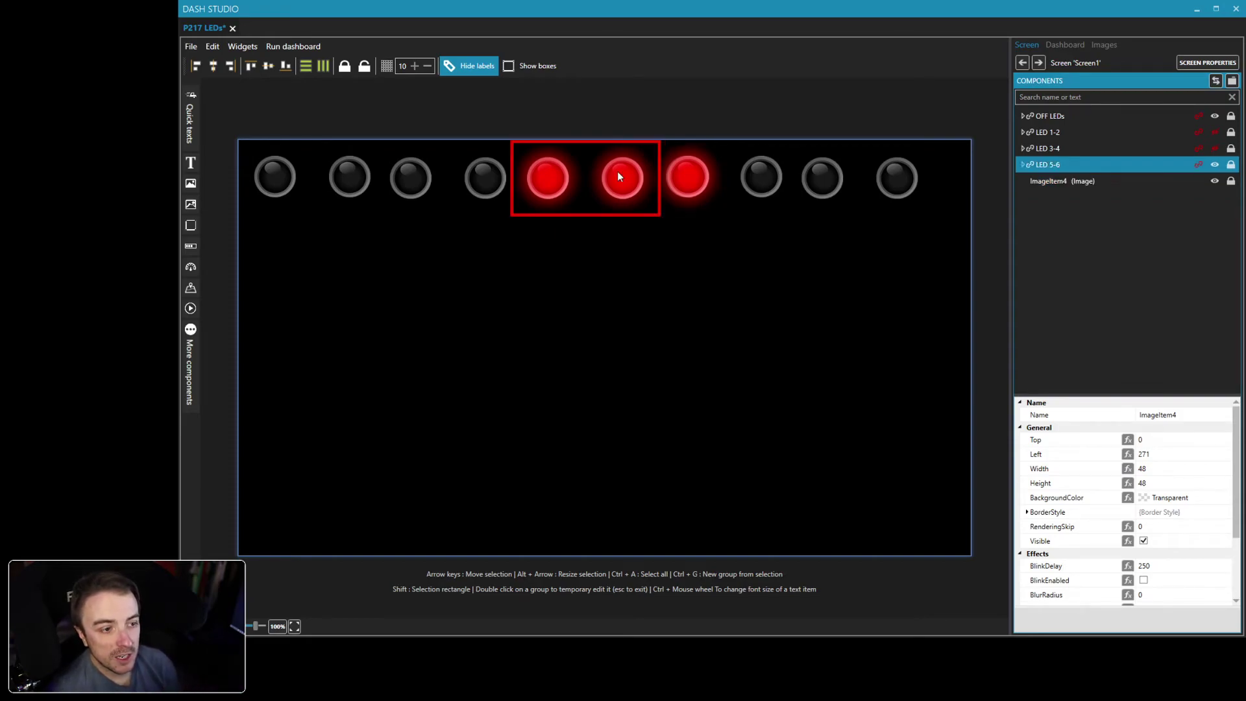
pyautogui.click(1214, 164)
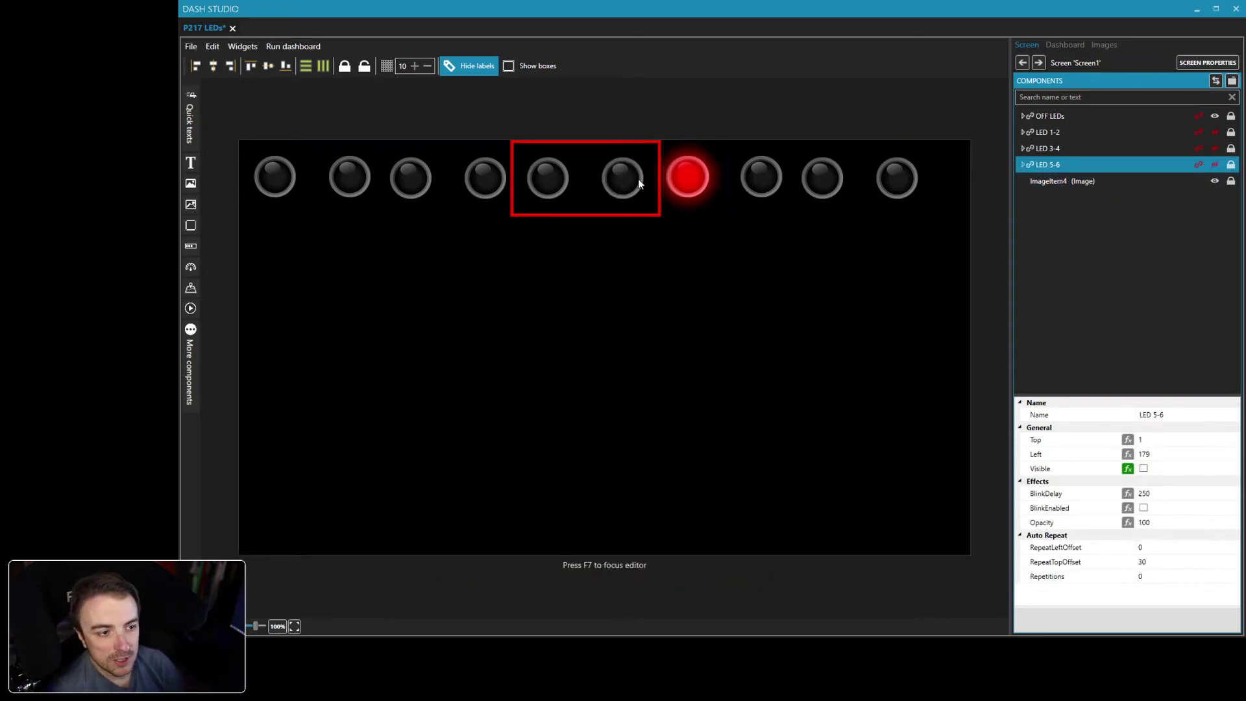
pyautogui.click(677, 176)
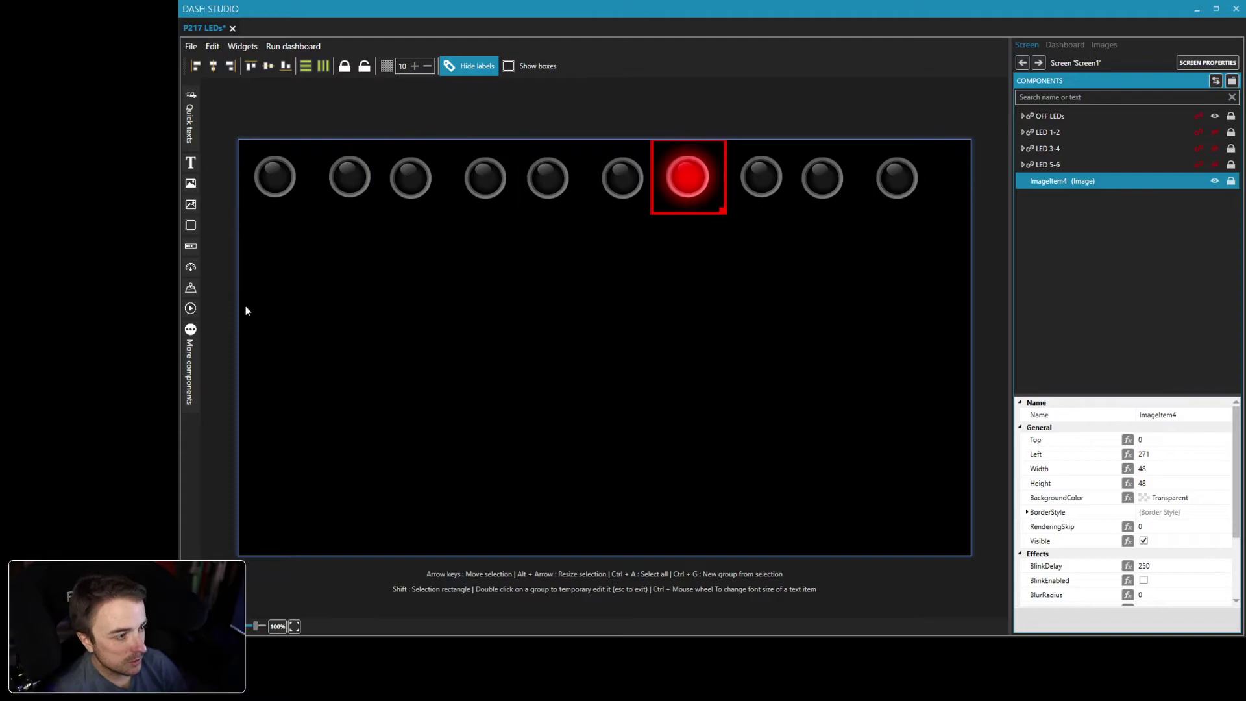
# - Add a new image element sized 48 × 48 below the LED row
pyautogui.click(191, 183)
pyautogui.moveTo(342, 223); pyautogui.dragTo(480, 353)
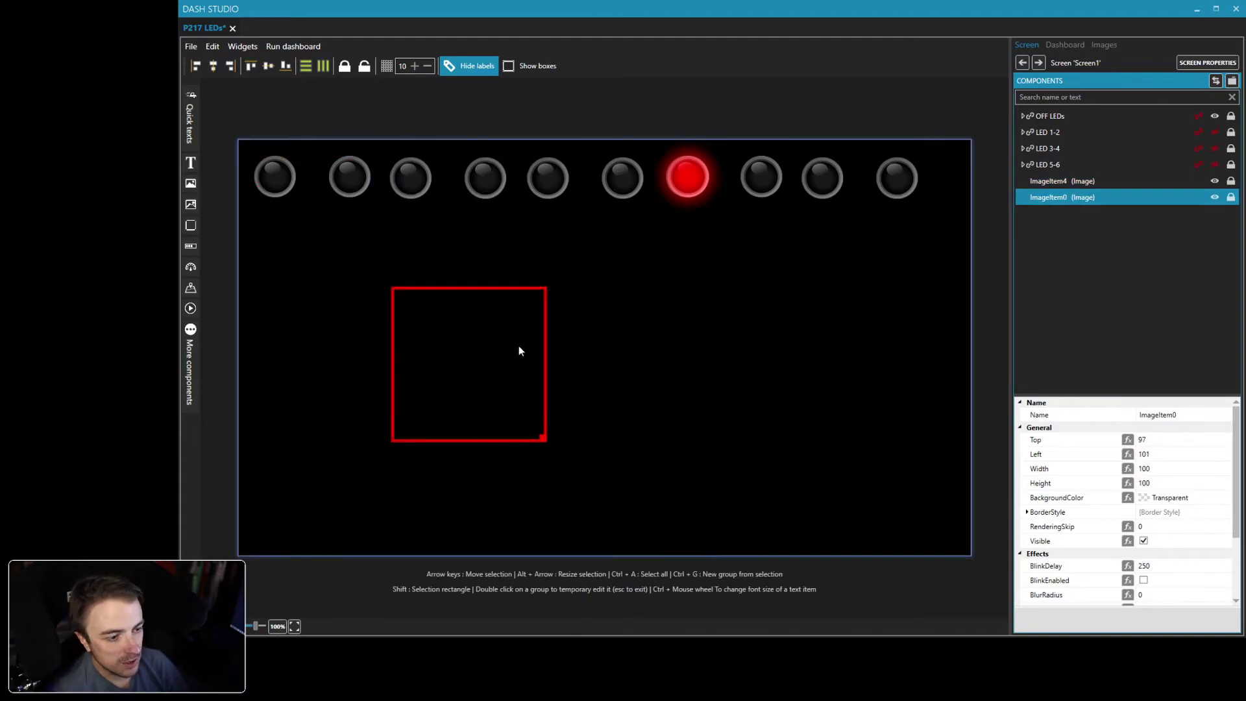
pyautogui.click(1171, 468)
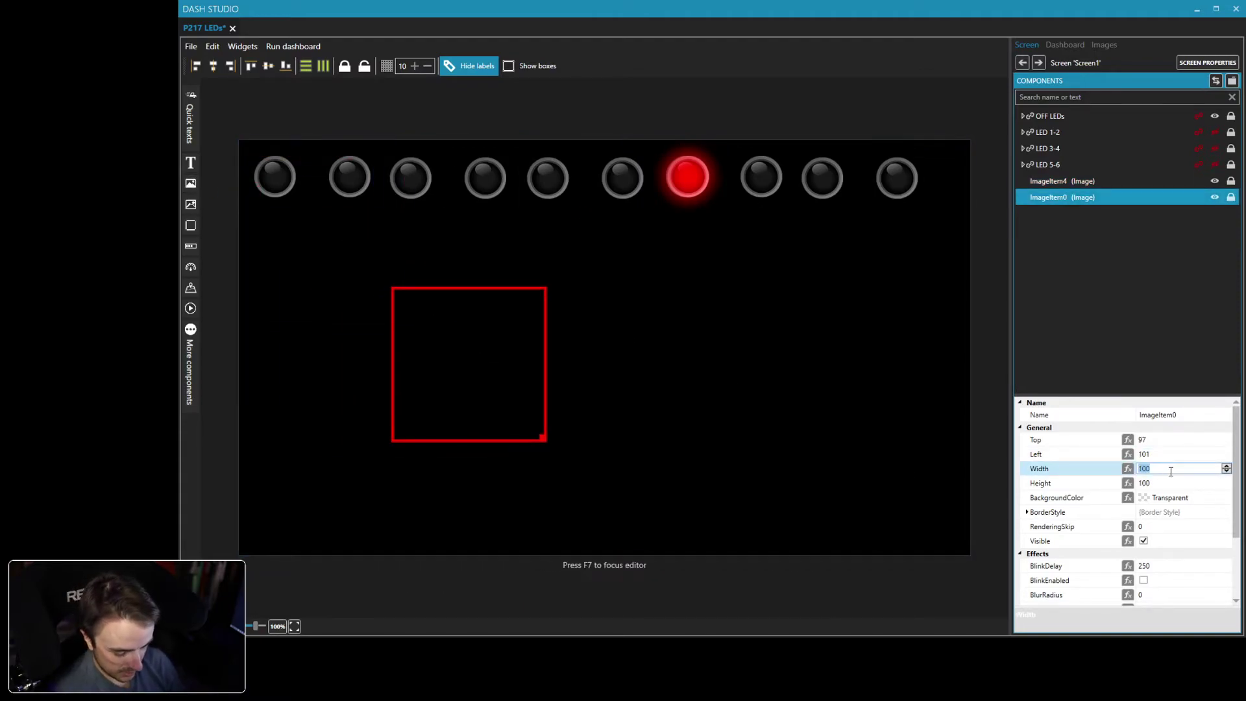
pyautogui.write('48')
pyautogui.press('Tab')
pyautogui.write('48')
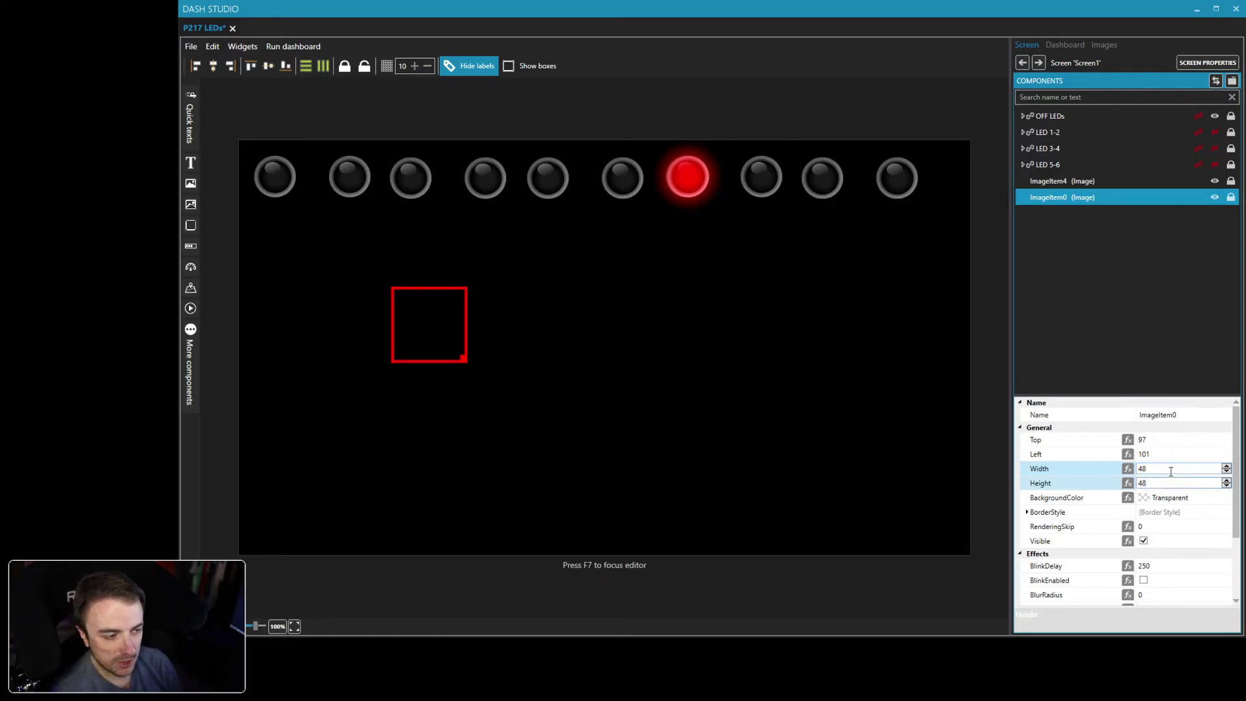
pyautogui.scroll(-3, 1162, 506)
# - Set the image to Common library Leds > Set2 'LED Blue x1.1.png' and move it into the eighth slot
pyautogui.click(1171, 556)
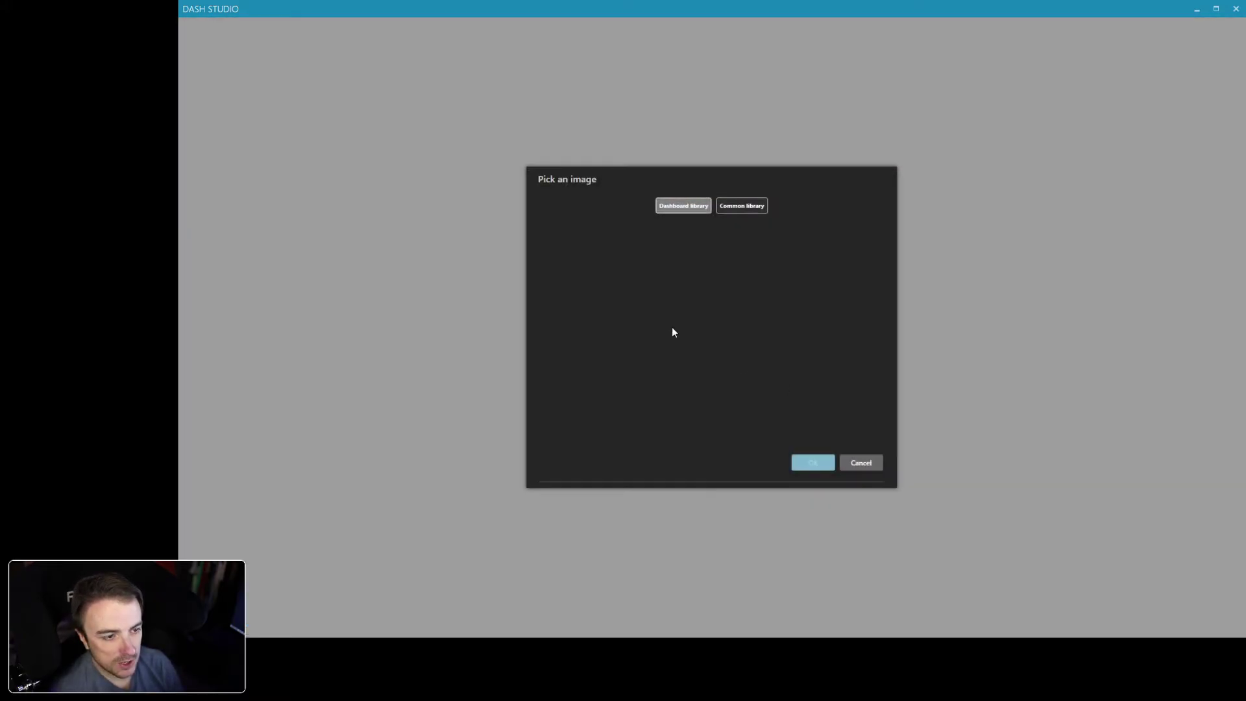
pyautogui.click(741, 206)
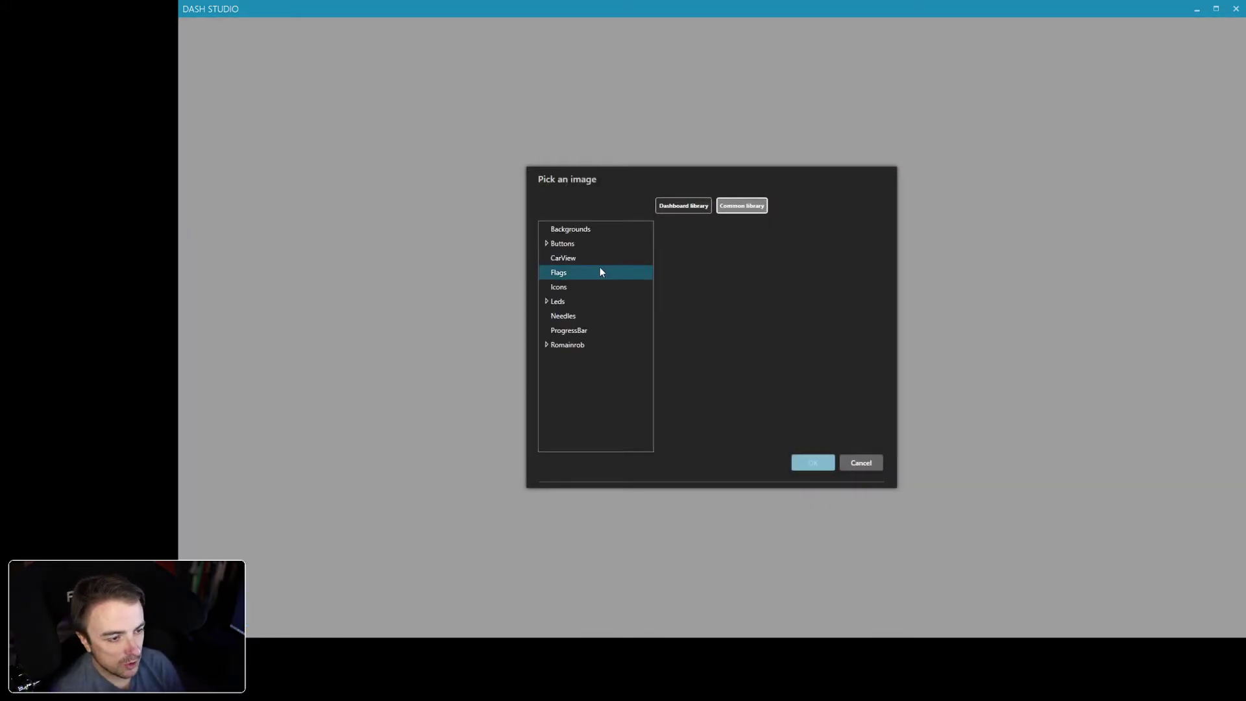
pyautogui.click(546, 301)
pyautogui.click(562, 329)
pyautogui.scroll(-3, 811, 355)
pyautogui.scroll(2, 809, 357)
pyautogui.click(777, 273)
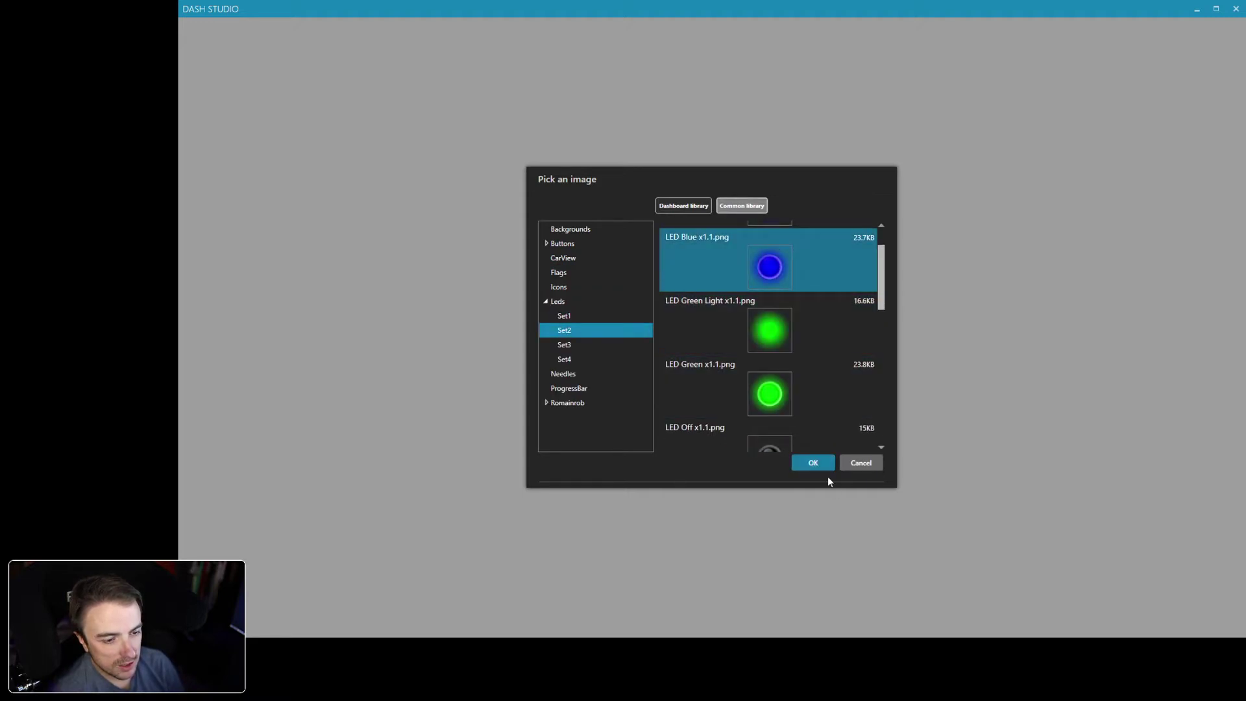
pyautogui.click(813, 463)
pyautogui.moveTo(440, 325); pyautogui.dragTo(774, 183)
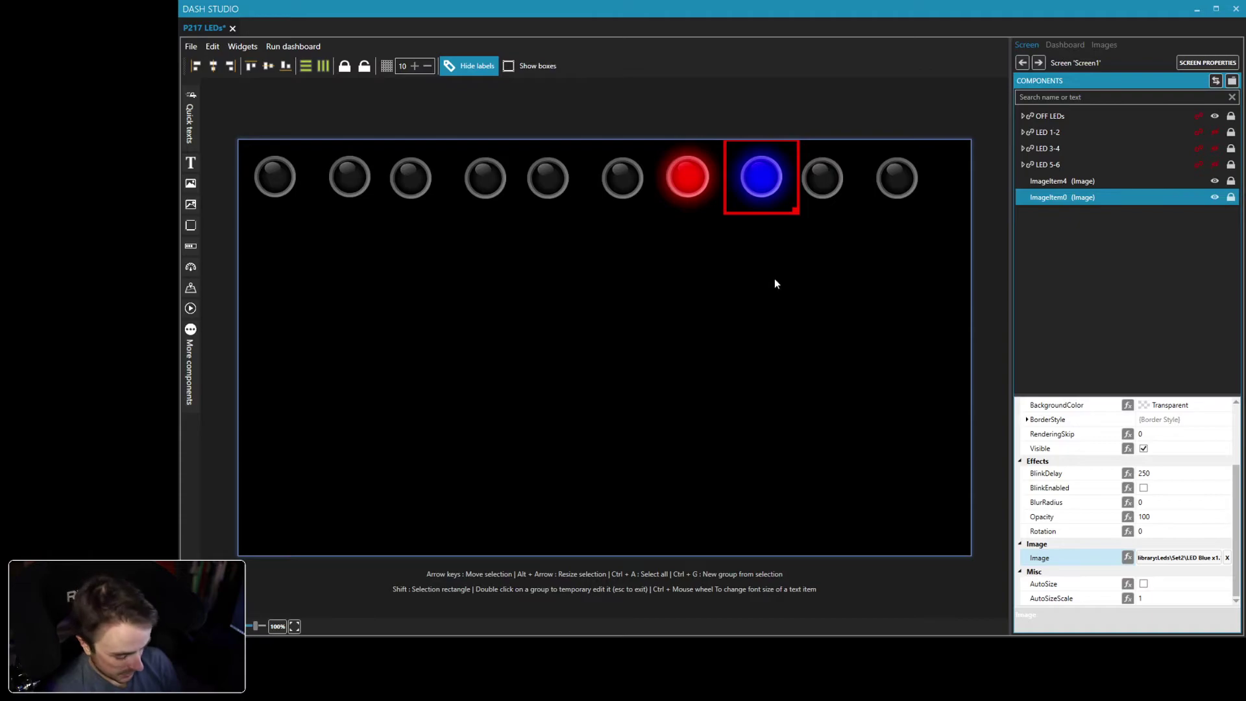
# - Duplicate the blue LED twice to fill the ninth and tenth slots
pyautogui.hotkey('ctrl', 'd')
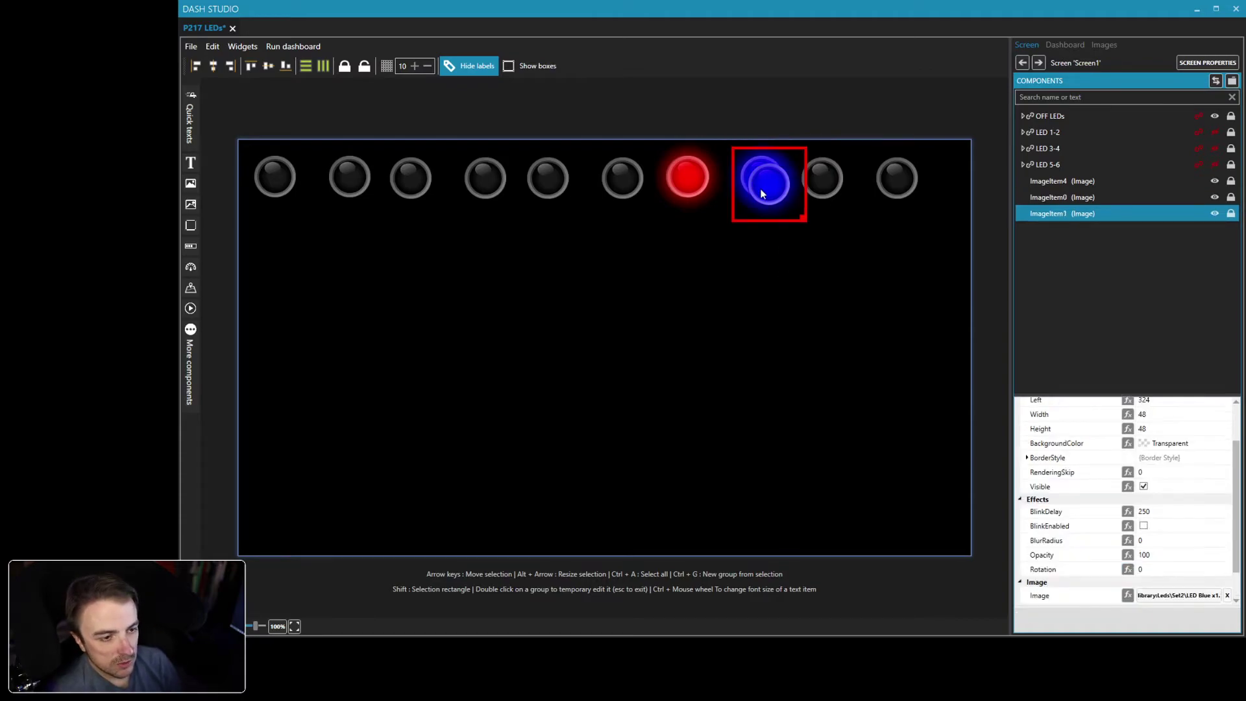
pyautogui.moveTo(761, 188); pyautogui.dragTo(882, 192)
pyautogui.hotkey('ctrl', 'd')
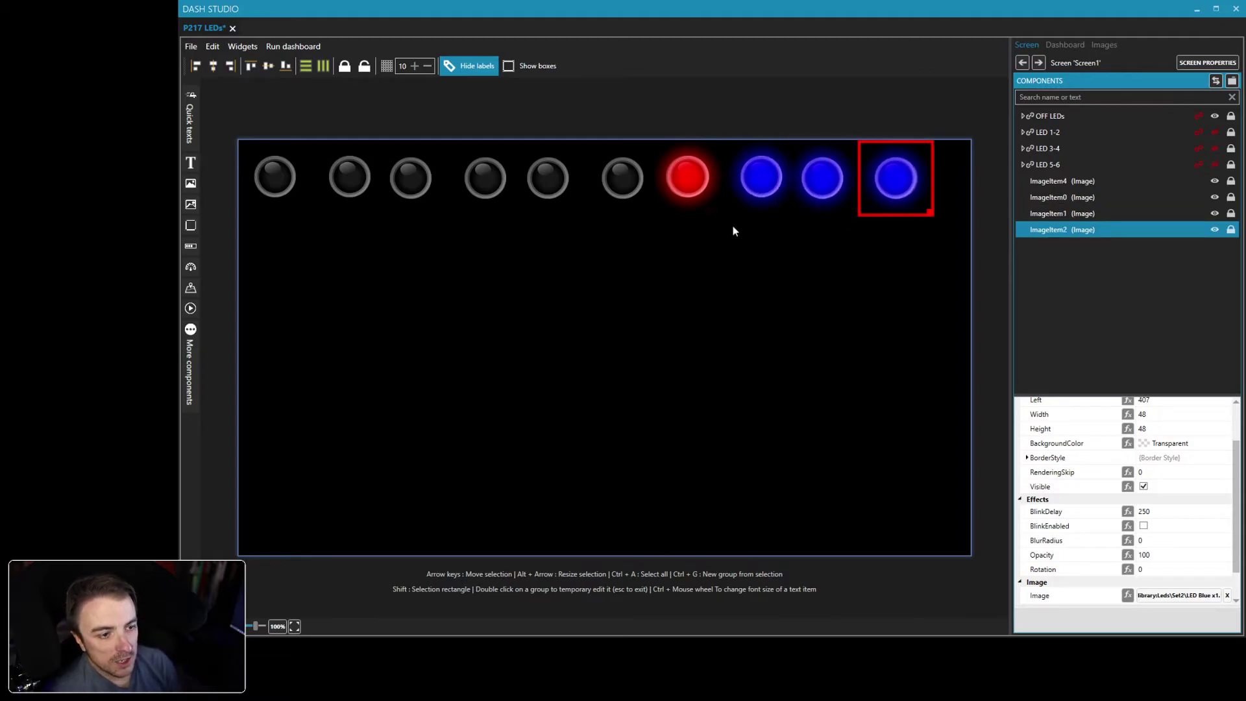
# - Group the red seventh and blue eighth LEDs as LED 7-8
pyautogui.click(700, 188)
pyautogui.keyDown('ctrl'); pyautogui.click(754, 181); pyautogui.keyUp('ctrl')
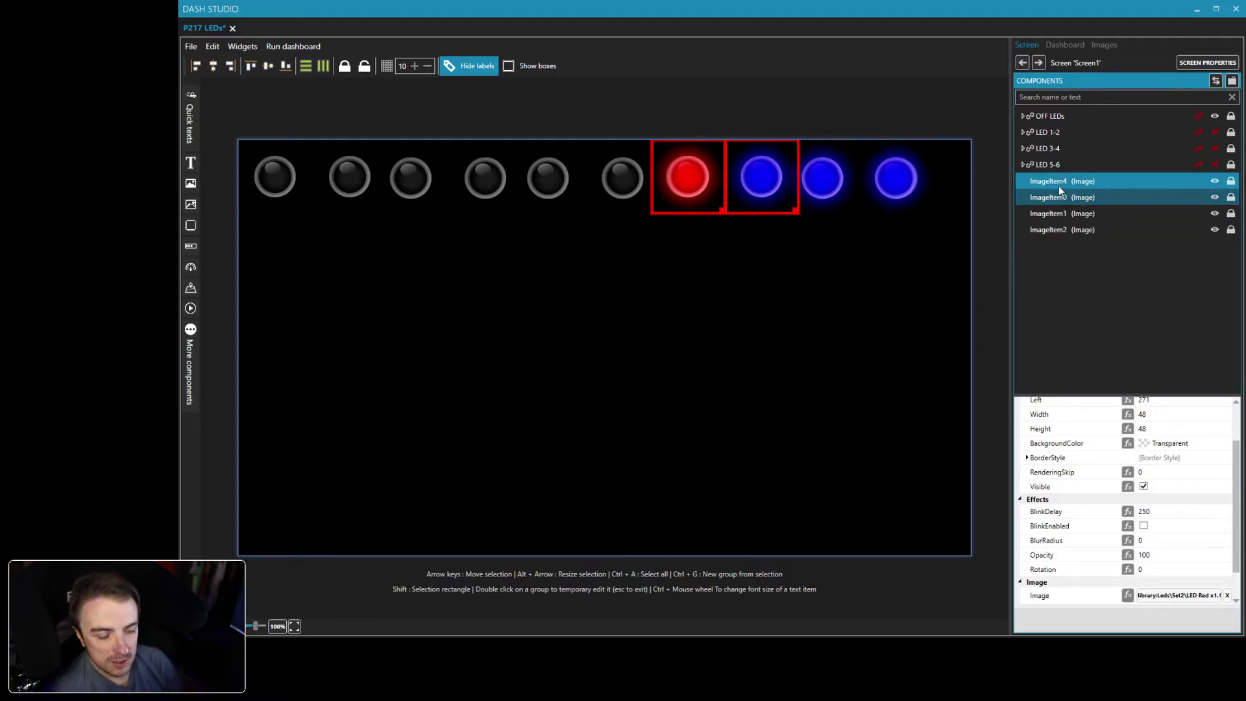
pyautogui.hotkey('ctrl', 'g')
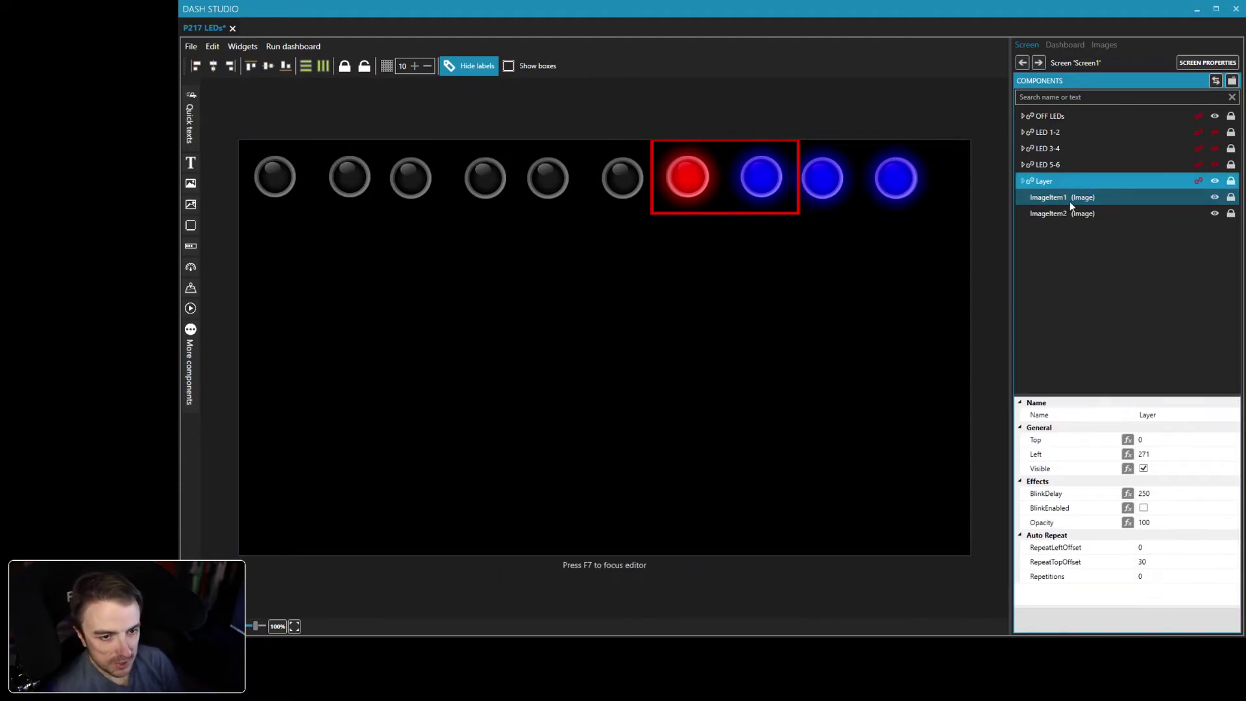
pyautogui.doubleClick(1043, 182)
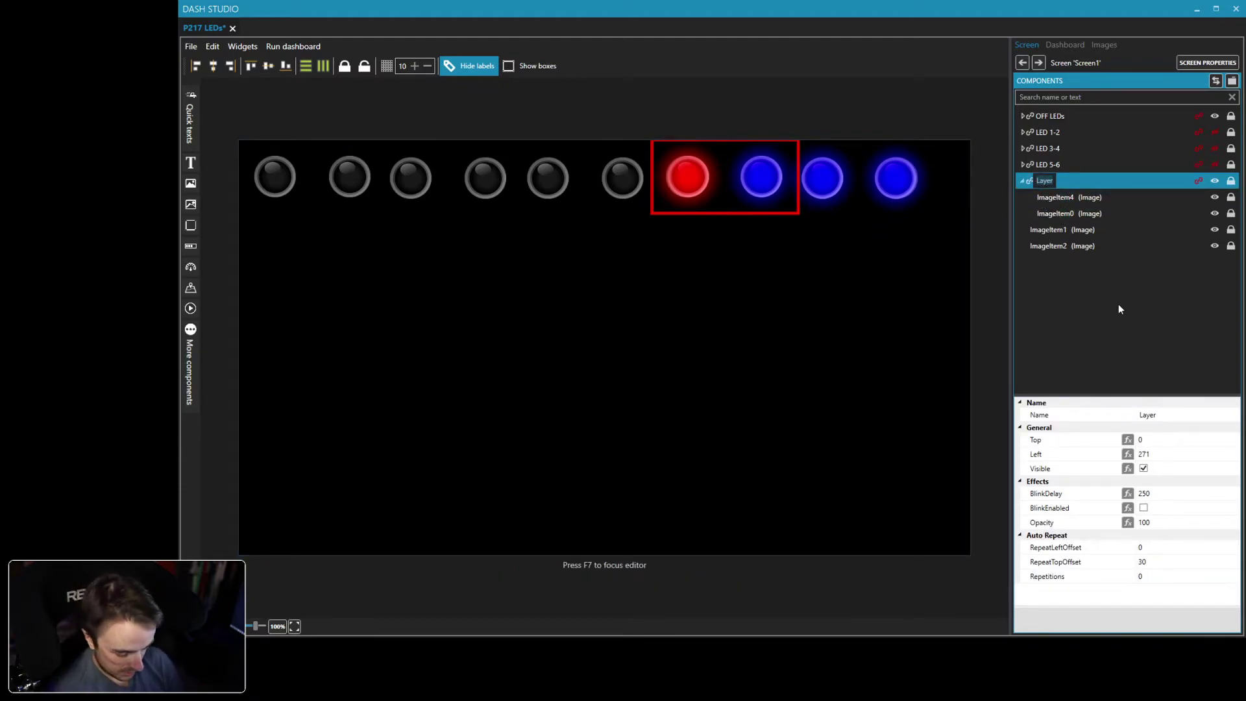
pyautogui.write('LED 7-8')
pyautogui.press('Return')
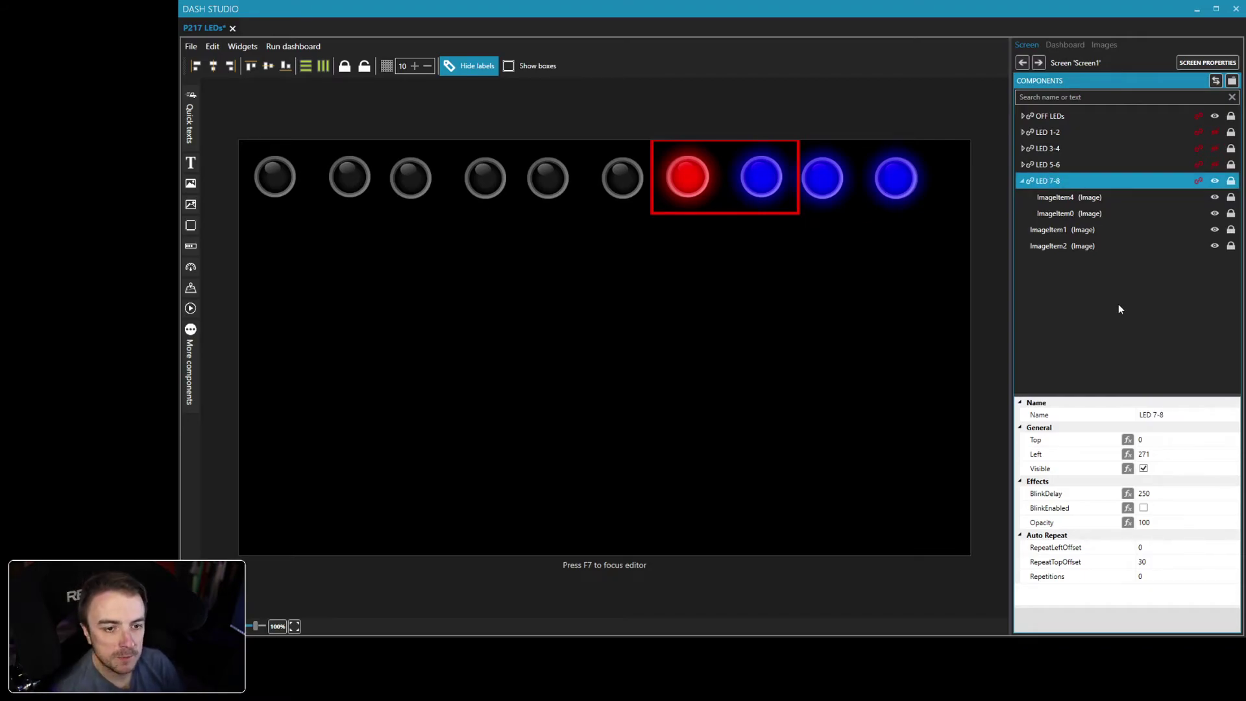
pyautogui.click(1023, 181)
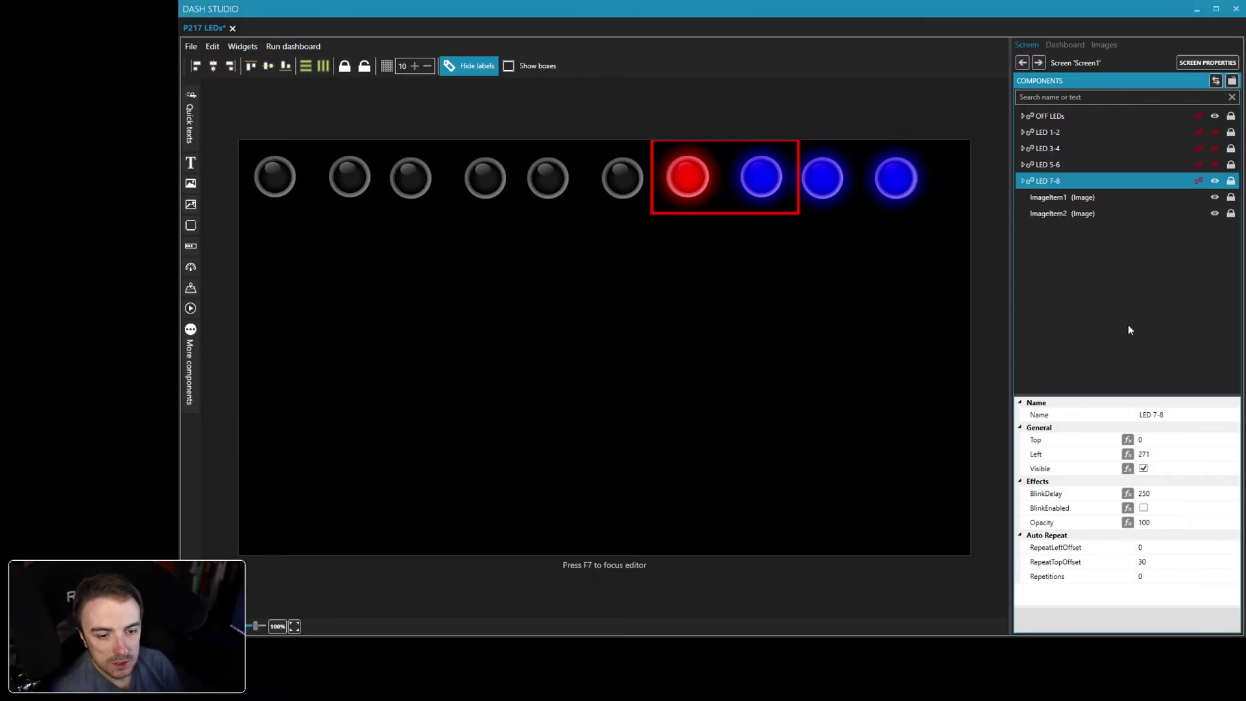
# - Give LED 7-8 an incomplete [Rpms] computed visibility formula, then expand the group
pyautogui.click(1128, 468)
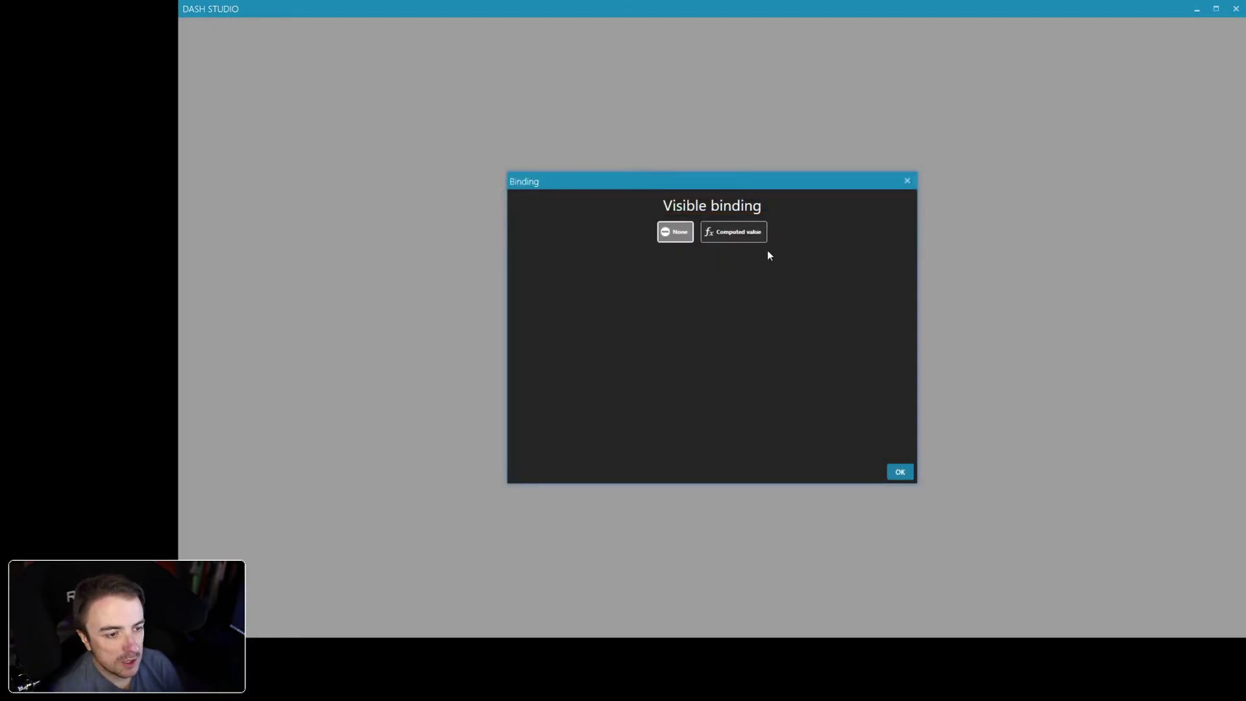
pyautogui.click(752, 232)
pyautogui.click(736, 291)
pyautogui.write('[rp')
pyautogui.press('Return')
pyautogui.write('=')
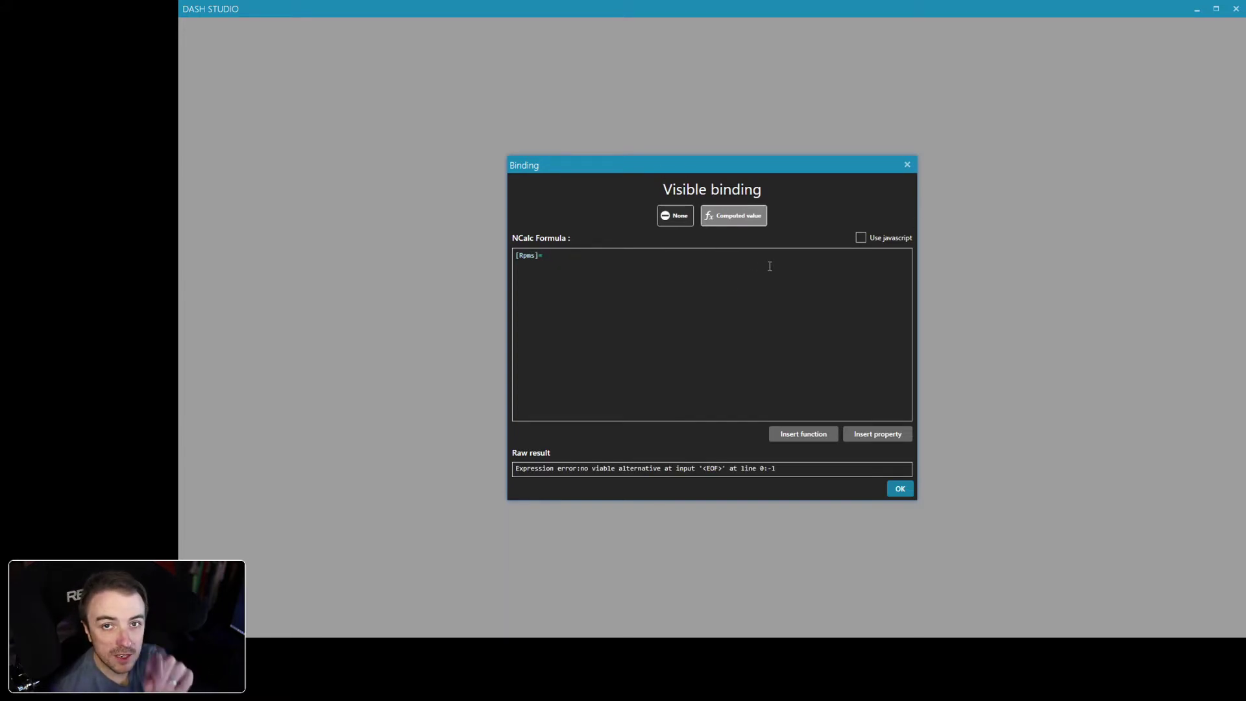
pyautogui.click(898, 490)
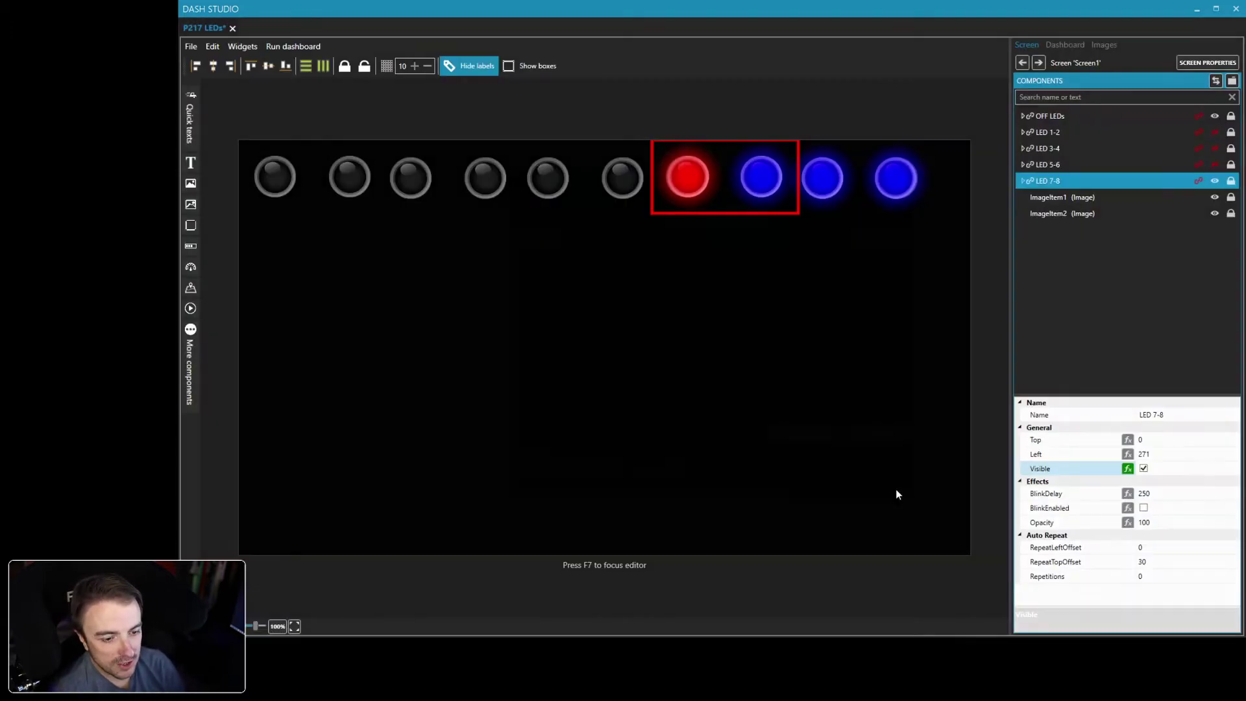
pyautogui.click(1025, 179)
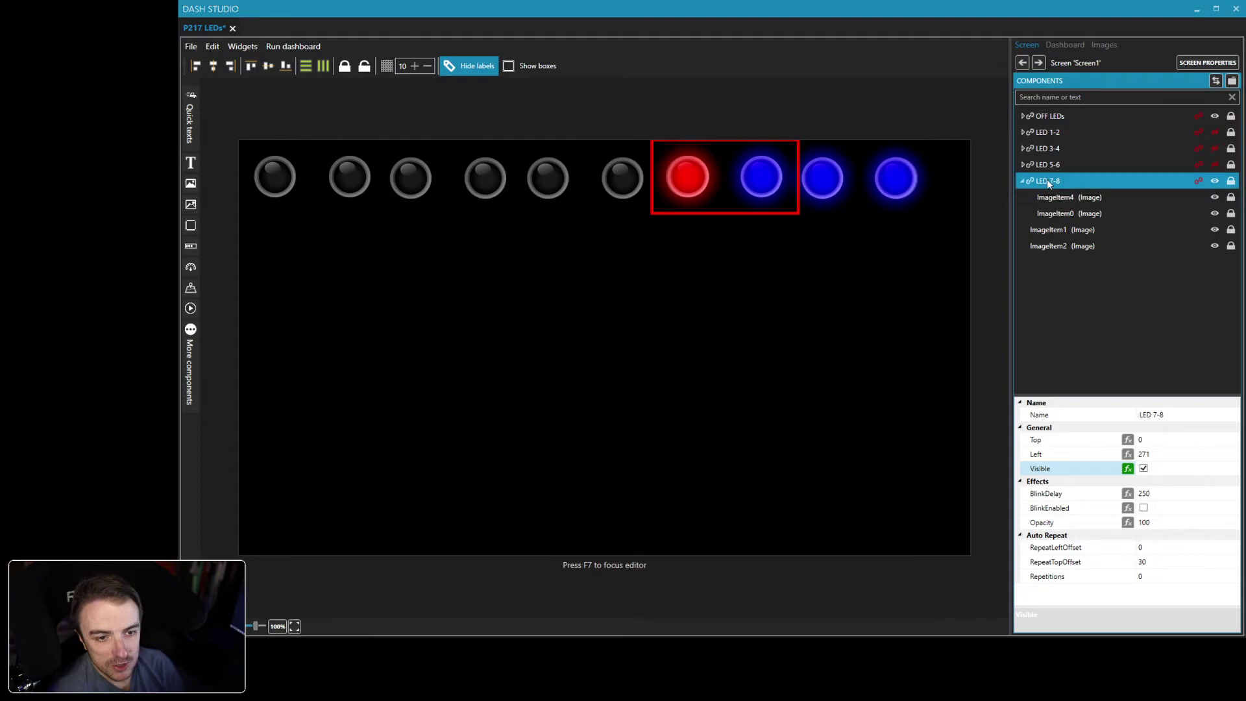
pyautogui.click(1064, 198)
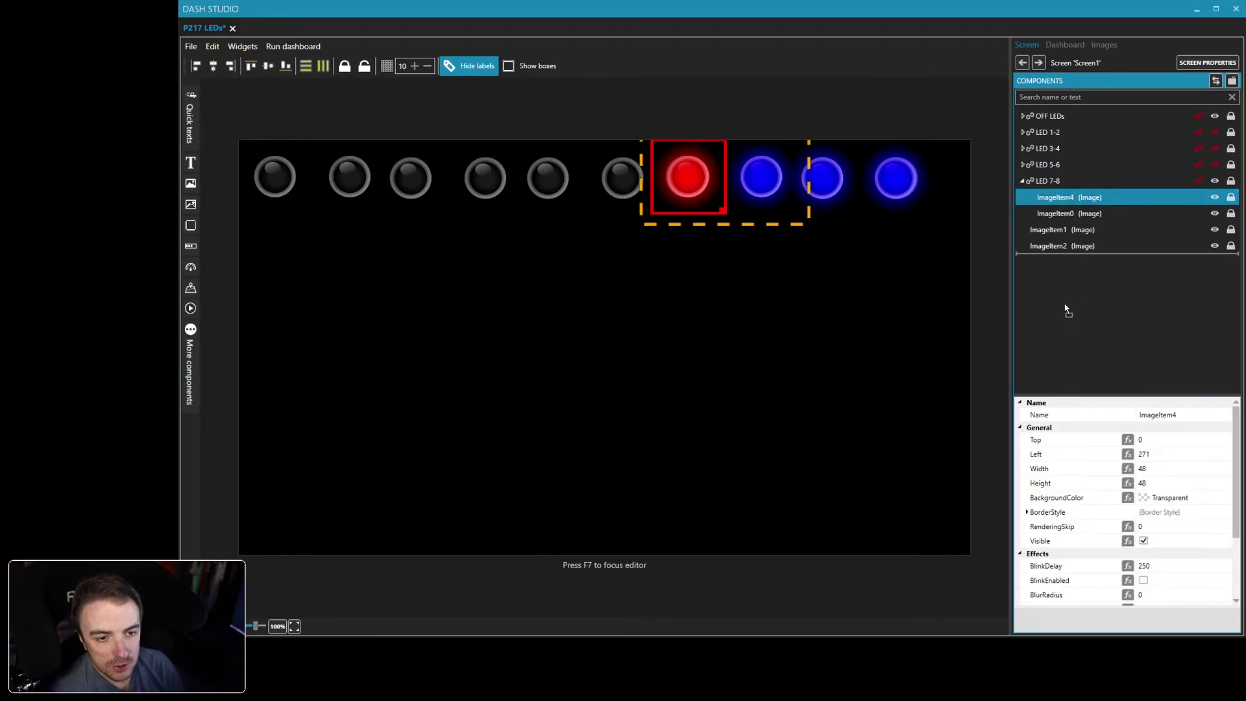
# - Delete the blue eighth LED from the LED 7-8 group and rename the red LED
pyautogui.click(1037, 181)
pyautogui.click(1025, 182)
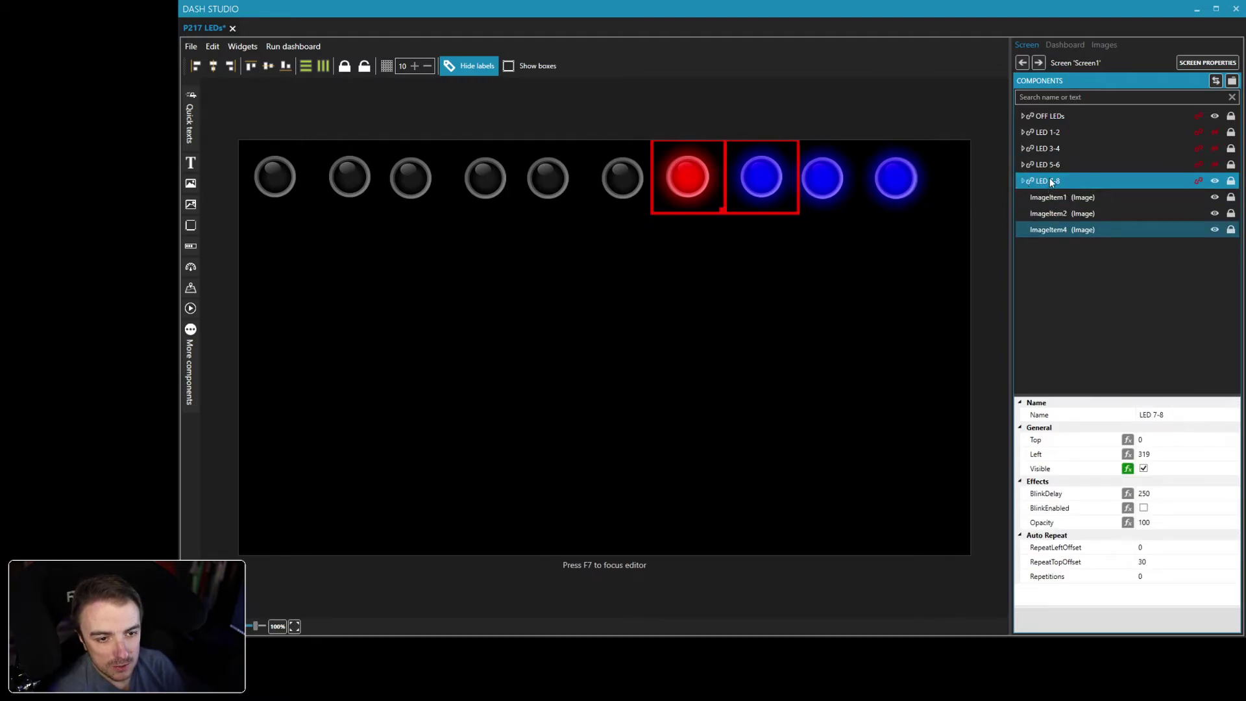
pyautogui.click(1080, 245)
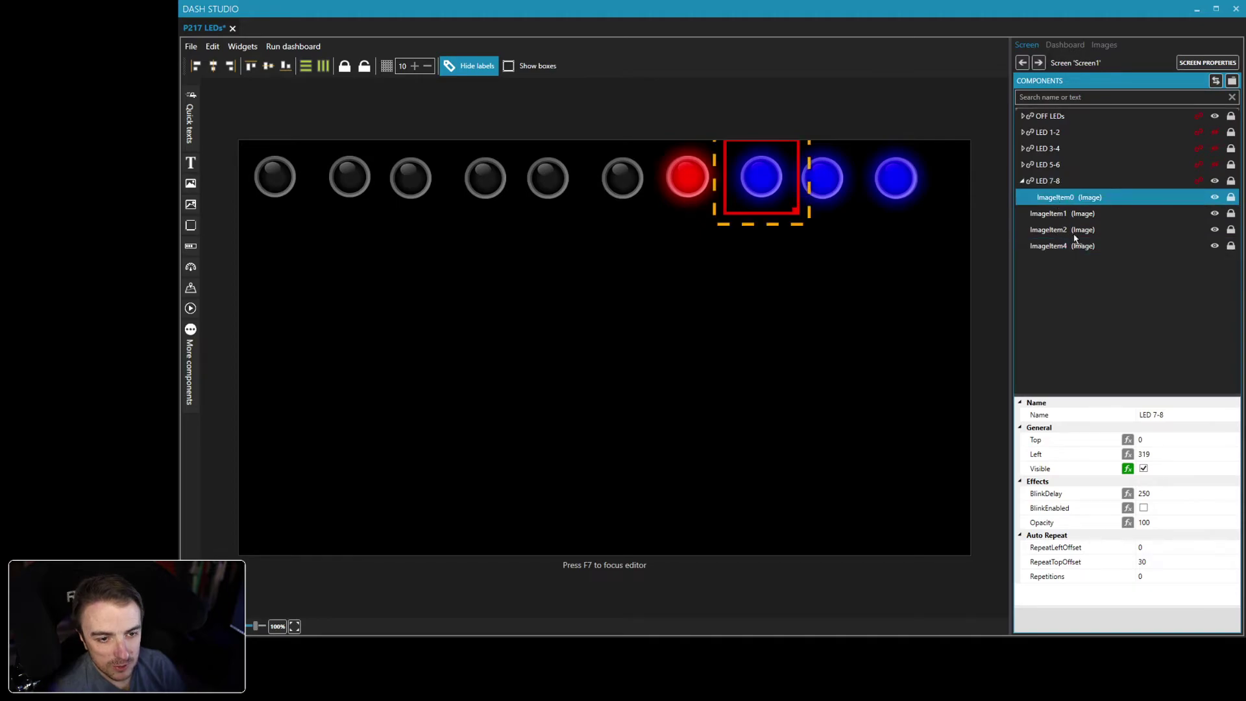
pyautogui.click(1024, 179)
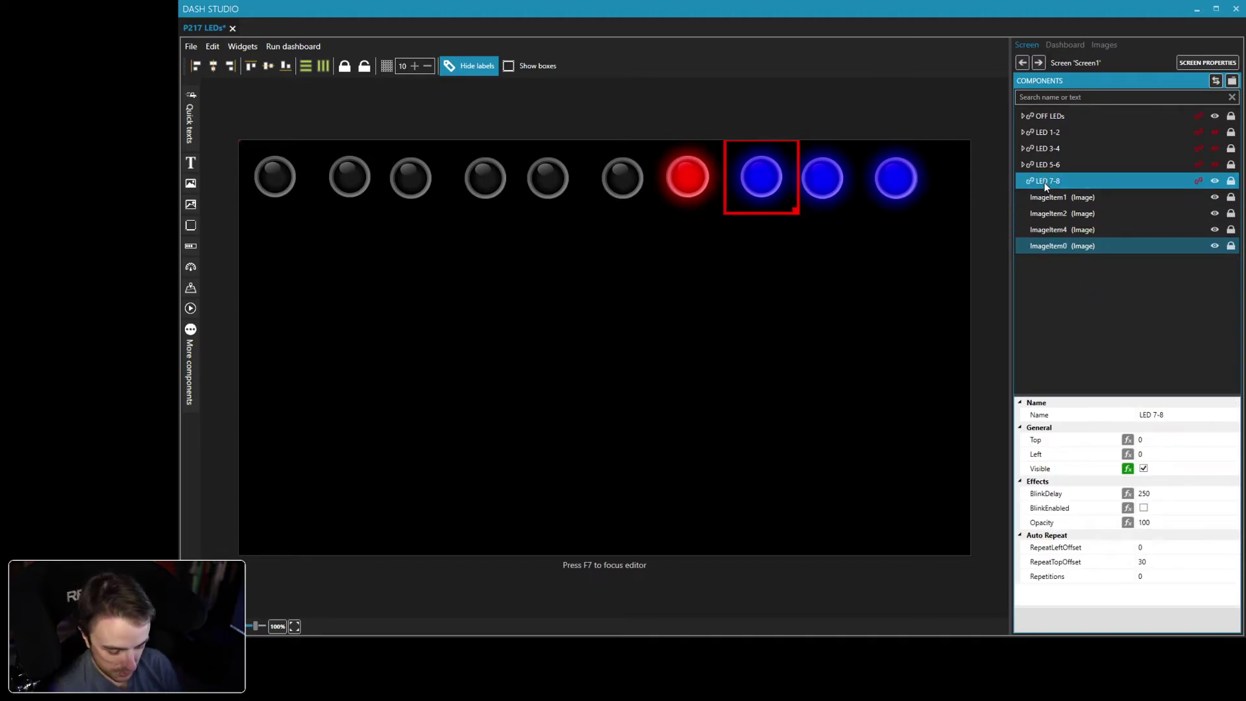
pyautogui.press('Delete')
pyautogui.click(1050, 182)
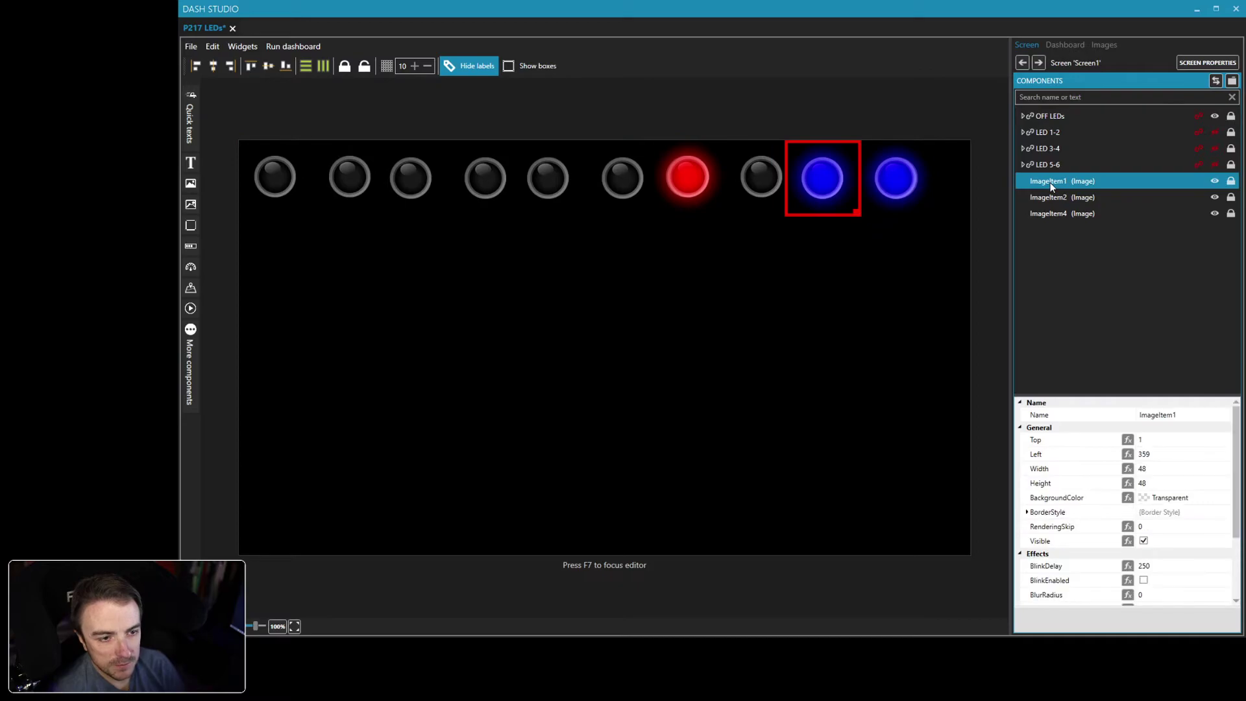
pyautogui.click(1049, 198)
pyautogui.click(1051, 214)
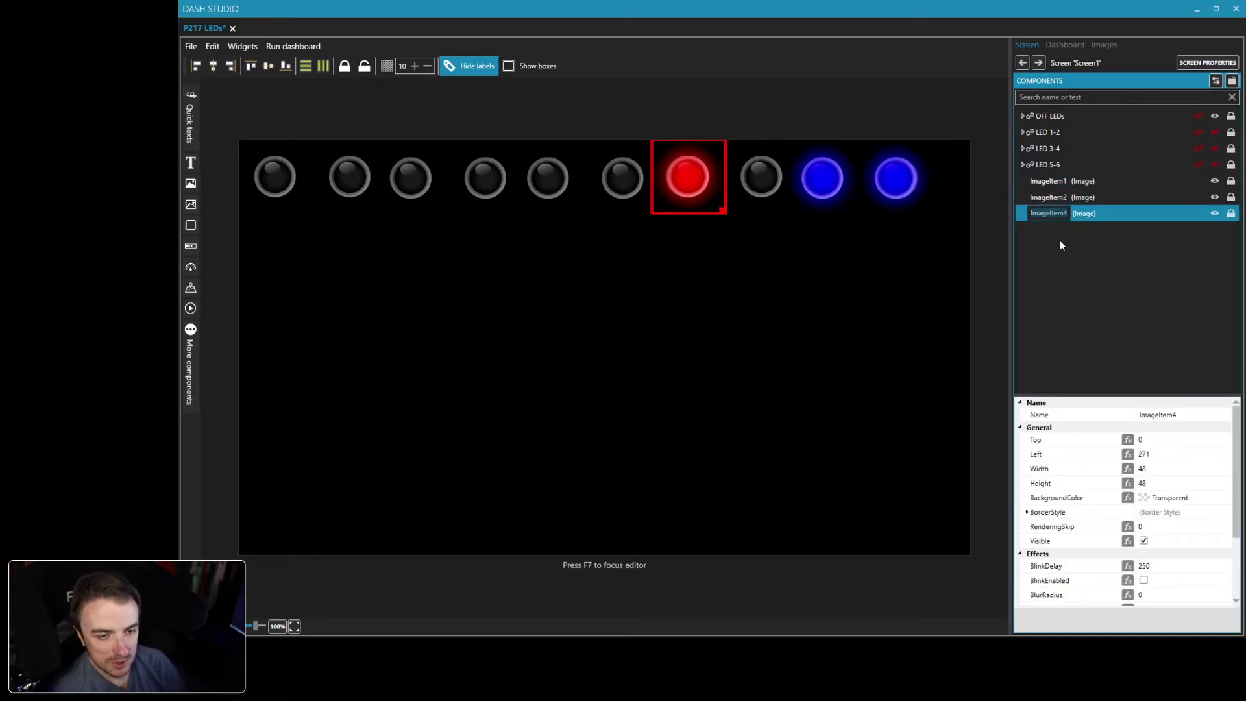
pyautogui.write('LED 7')
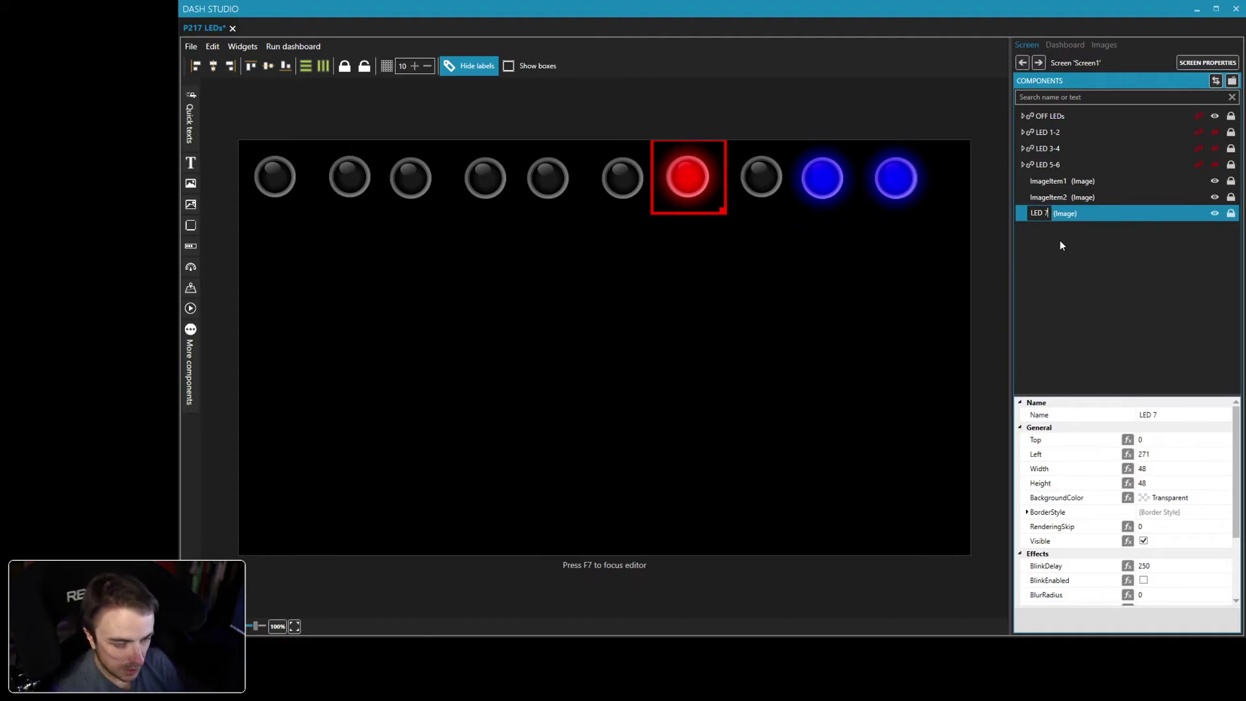
pyautogui.press('Return')
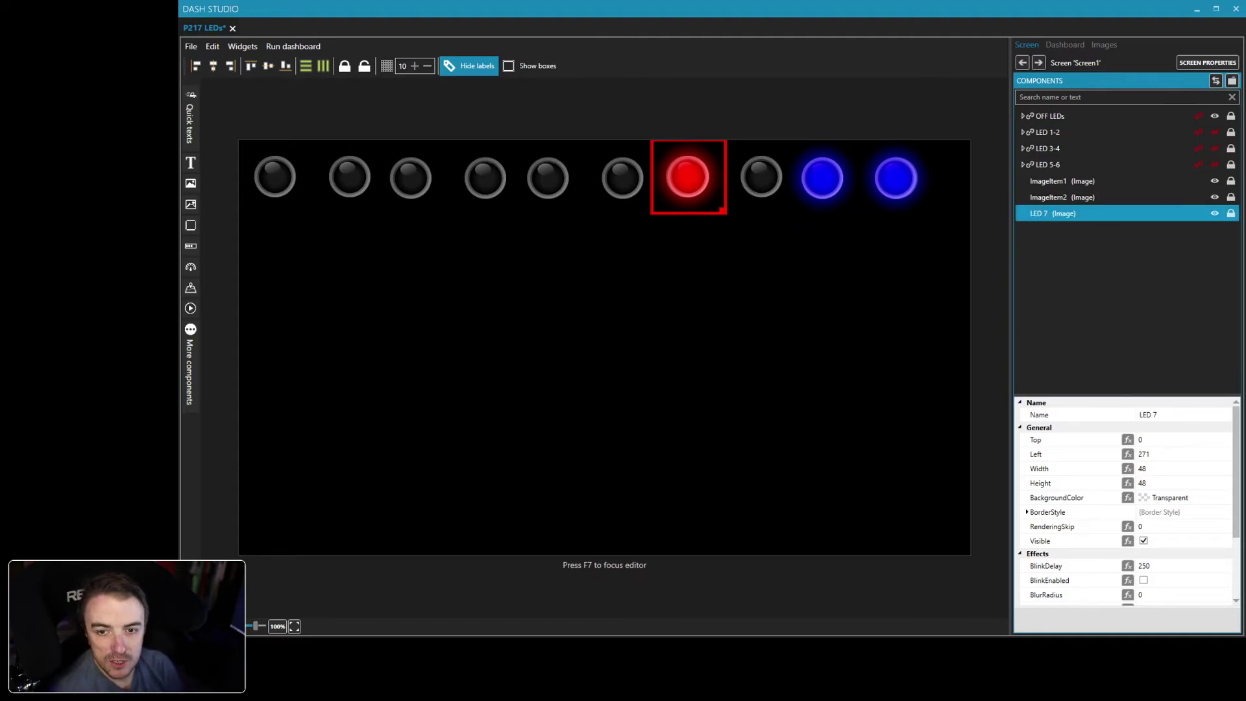
pyautogui.scroll(-2, 1126, 500)
pyautogui.scroll(2, 1126, 499)
pyautogui.click(1141, 416)
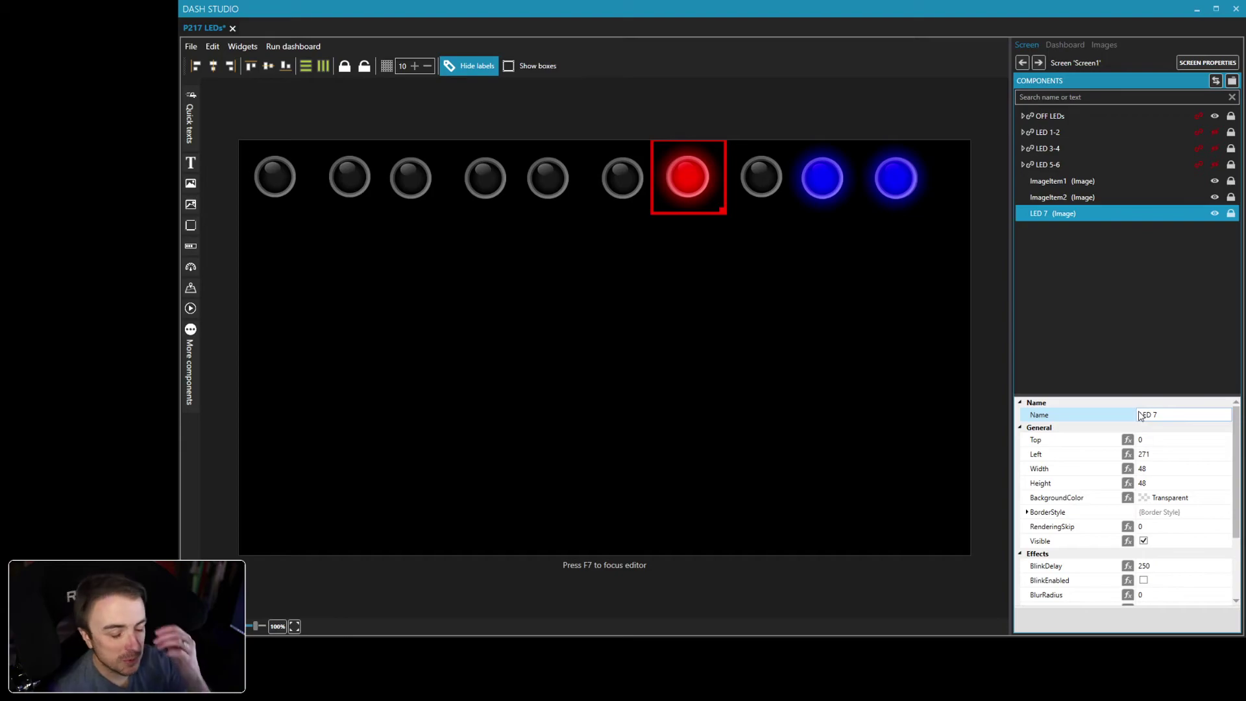
pyautogui.scroll(-2, 1141, 416)
# - Duplicate a blue LED onto the eighth slot and group it with the red LED as LED 7-8
pyautogui.click(828, 203)
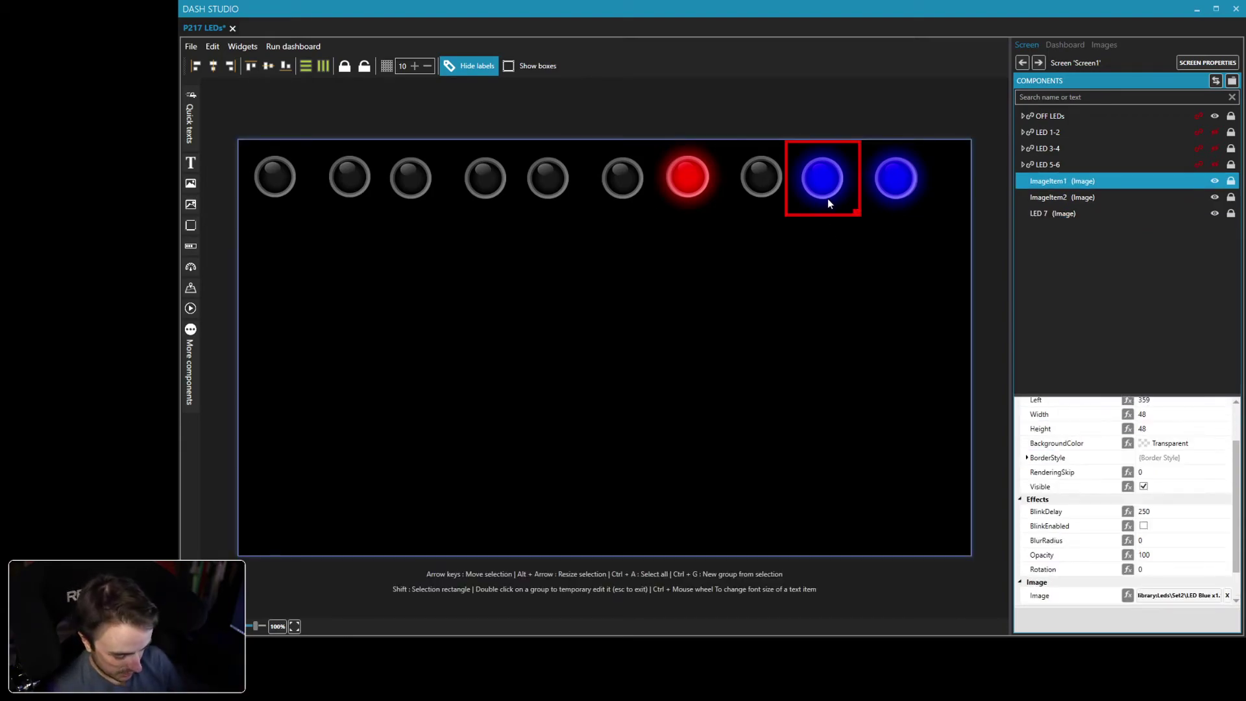
pyautogui.hotkey('ctrl', 'd')
pyautogui.moveTo(837, 200); pyautogui.dragTo(773, 196)
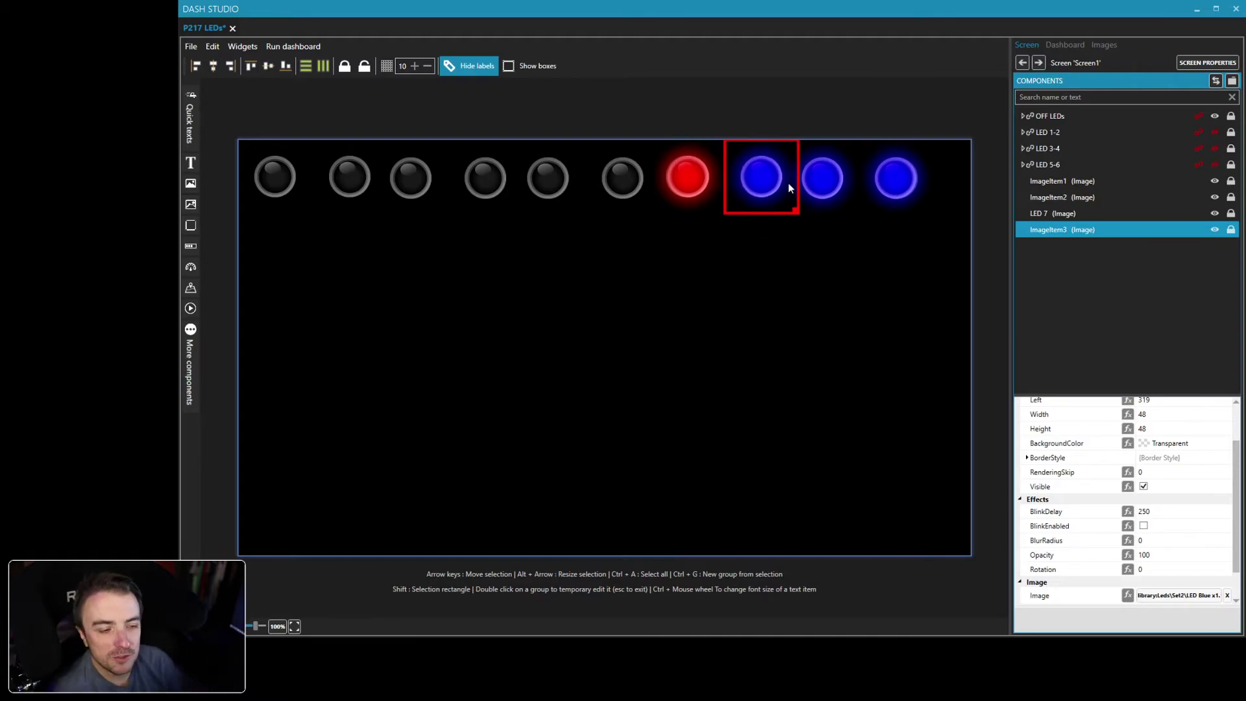
pyautogui.keyDown('ctrl'); pyautogui.click(708, 187); pyautogui.keyUp('ctrl')
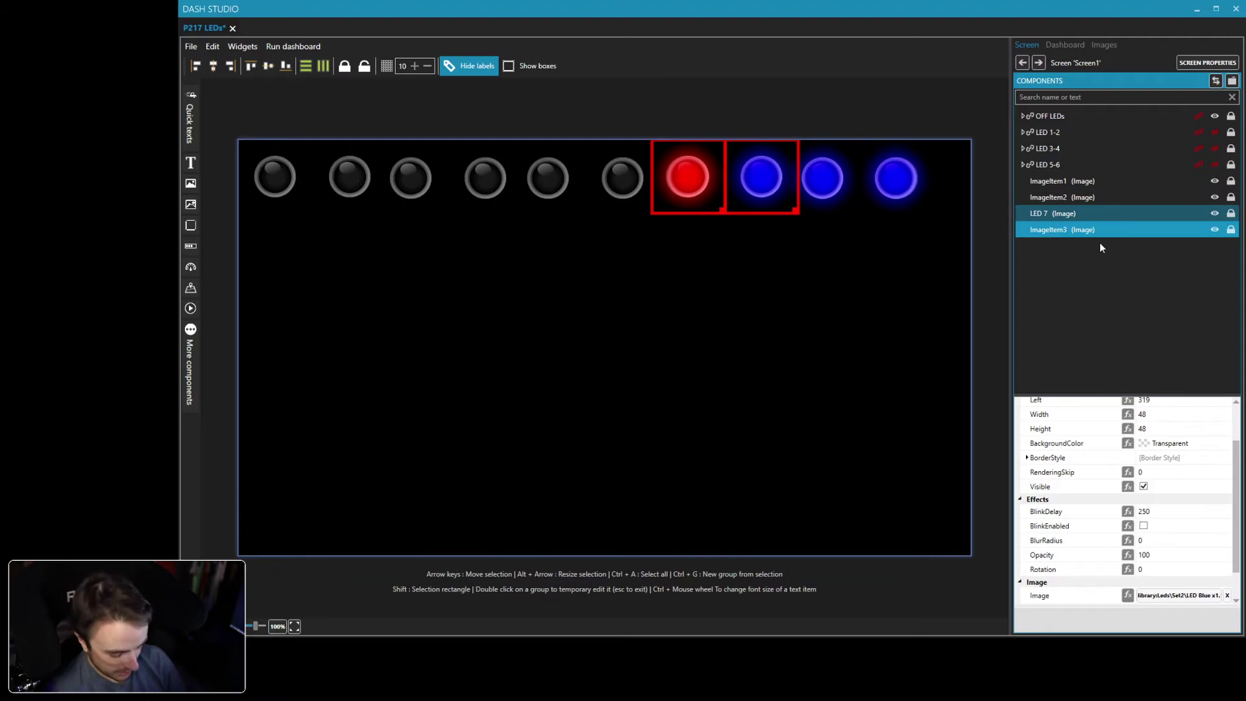
pyautogui.hotkey('ctrl', 'g')
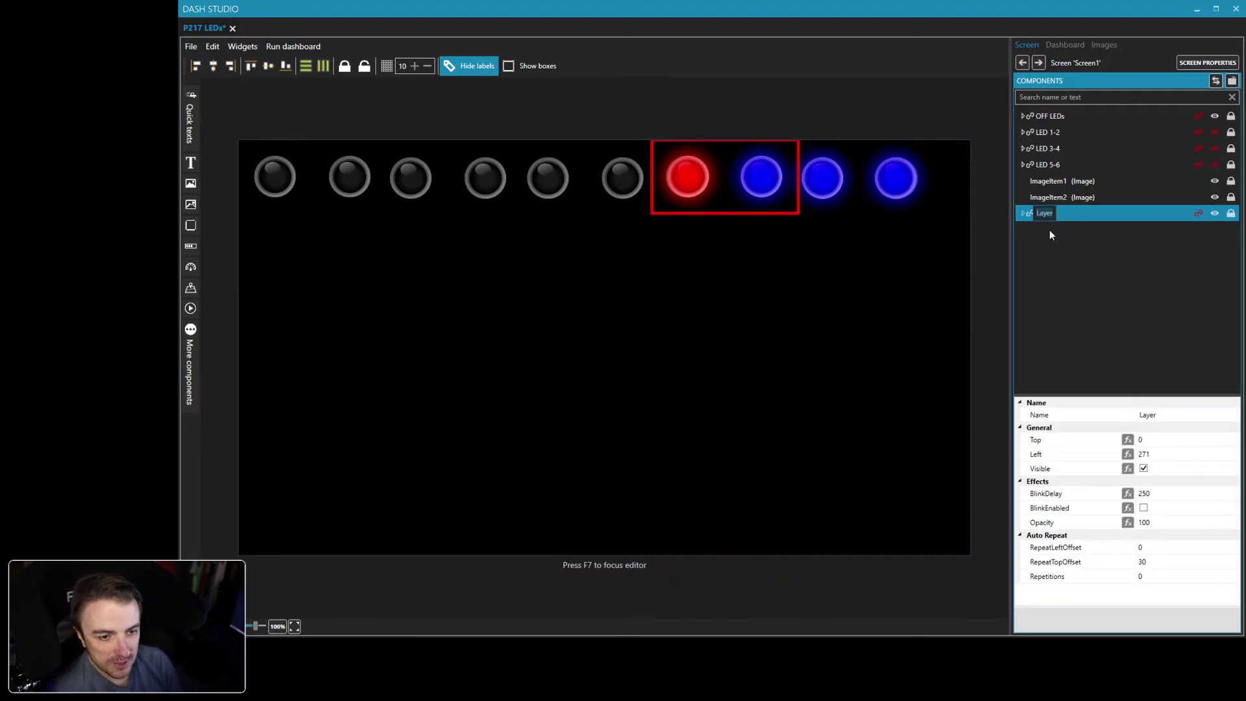
pyautogui.write('LED 7-8')
pyautogui.press('Return')
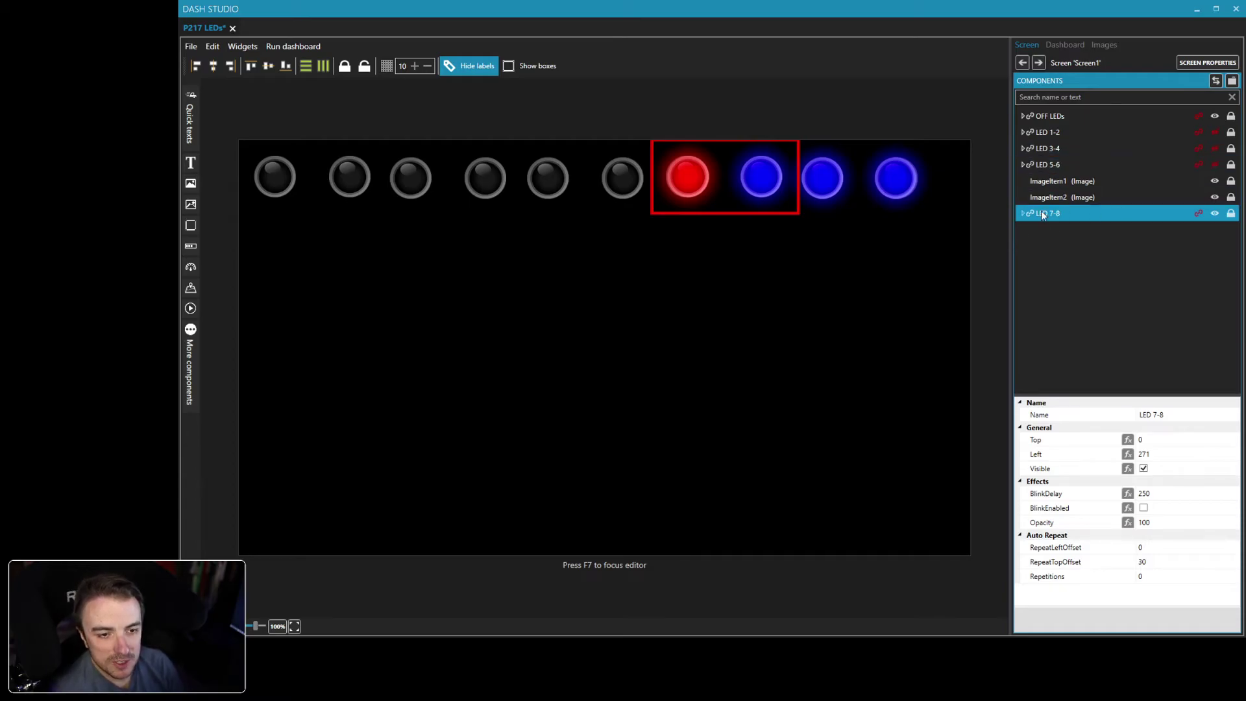
# - Bind LED 7-8's visibility to [Rpms]>7900, then select the two rightmost blue LEDs
pyautogui.click(1128, 468)
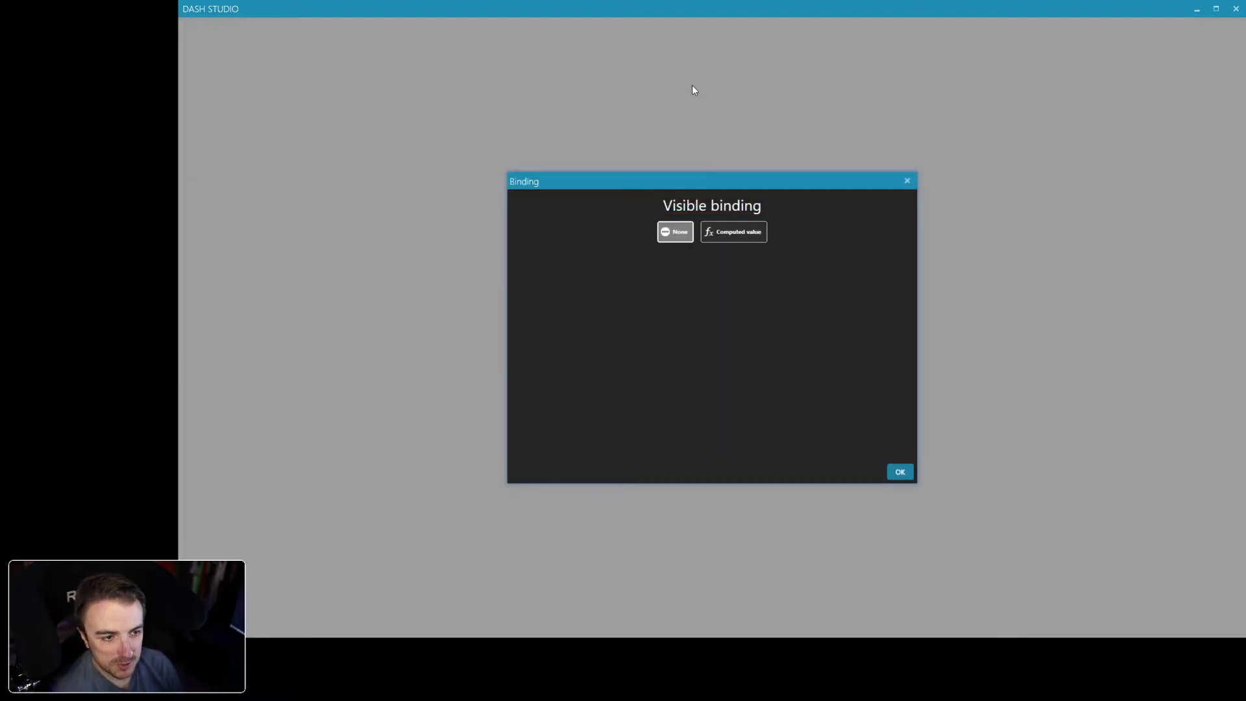
pyautogui.click(748, 242)
pyautogui.click(715, 297)
pyautogui.write('[rps')
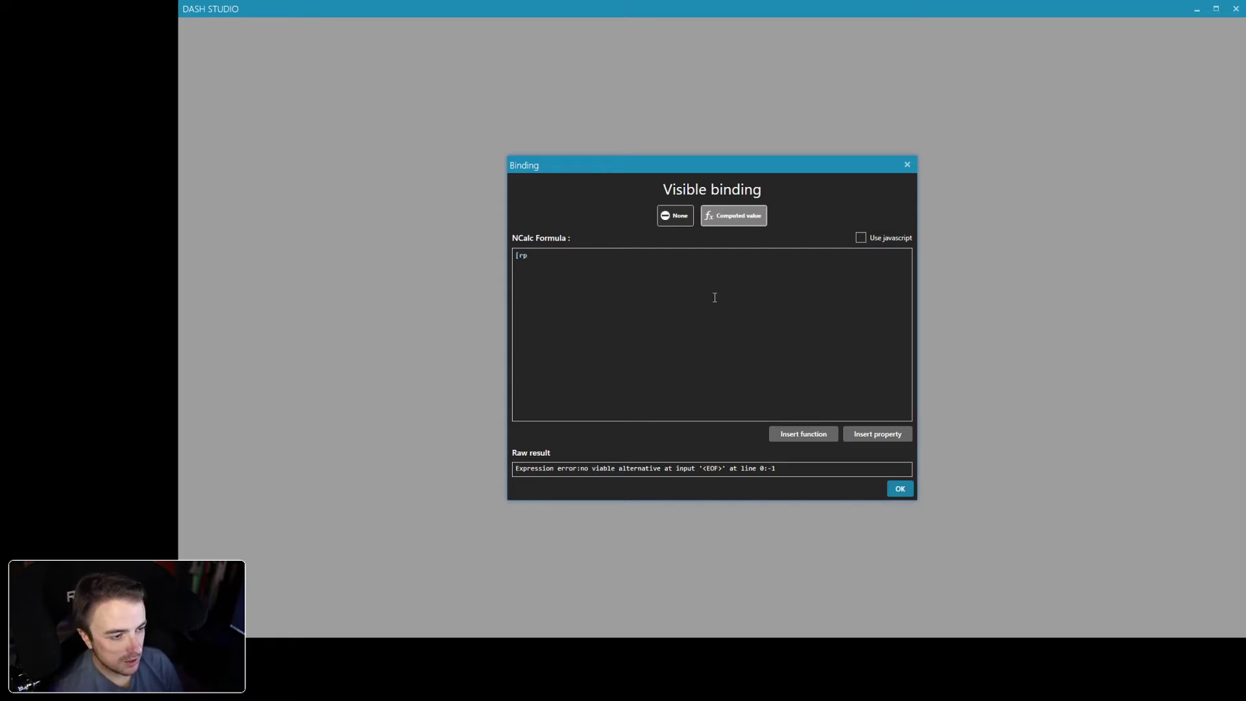
pyautogui.press('BackSpace')
pyautogui.press('BackSpace')
pyautogui.press('BackSpace')
pyautogui.press('BackSpace')
pyautogui.write('[rp')
pyautogui.press('Return')
pyautogui.write('-')
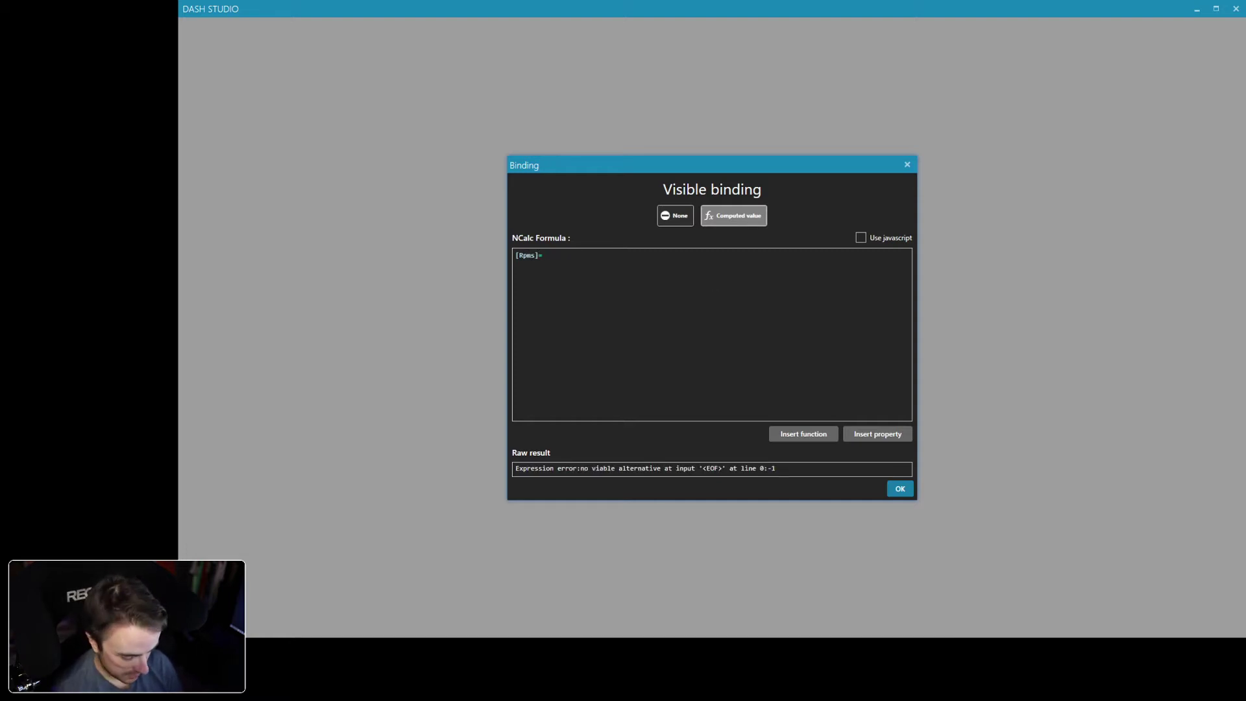
pyautogui.write('7900')
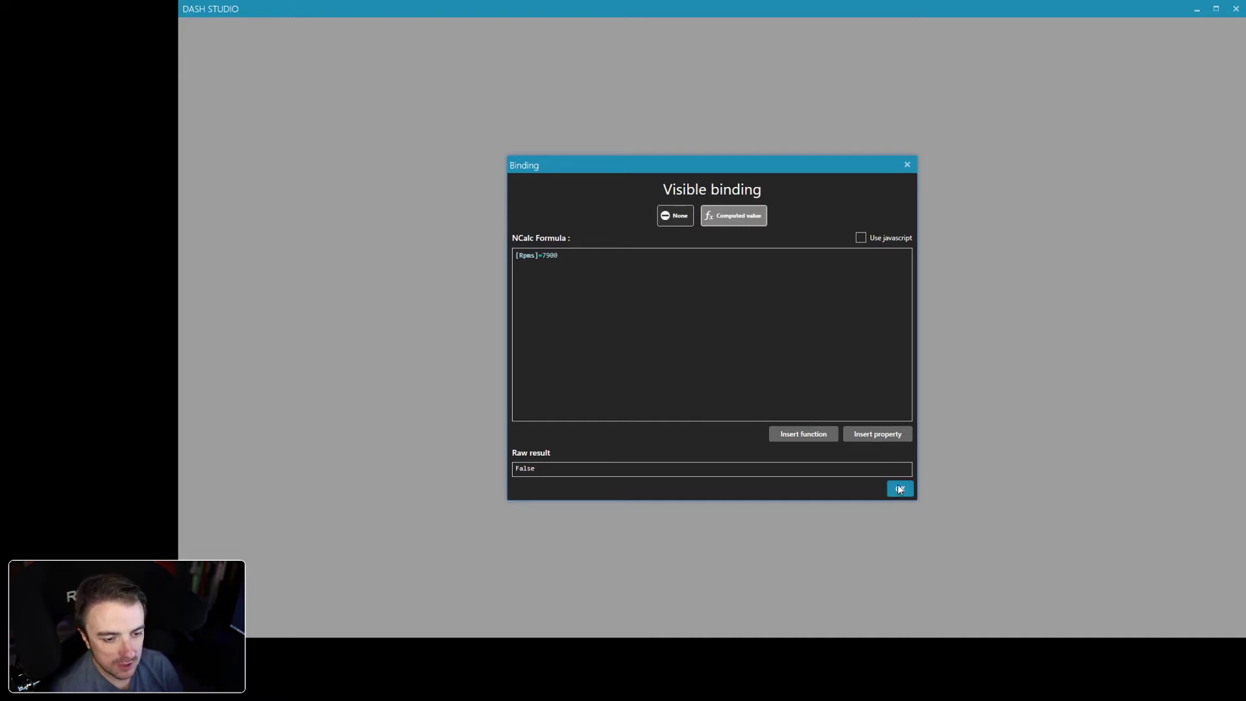
pyautogui.click(900, 489)
pyautogui.click(819, 174)
pyautogui.keyDown('ctrl'); pyautogui.click(881, 173); pyautogui.keyUp('ctrl')
# - Group the two rightmost blue LEDs as LED 9-10
pyautogui.hotkey('ctrl', 'g')
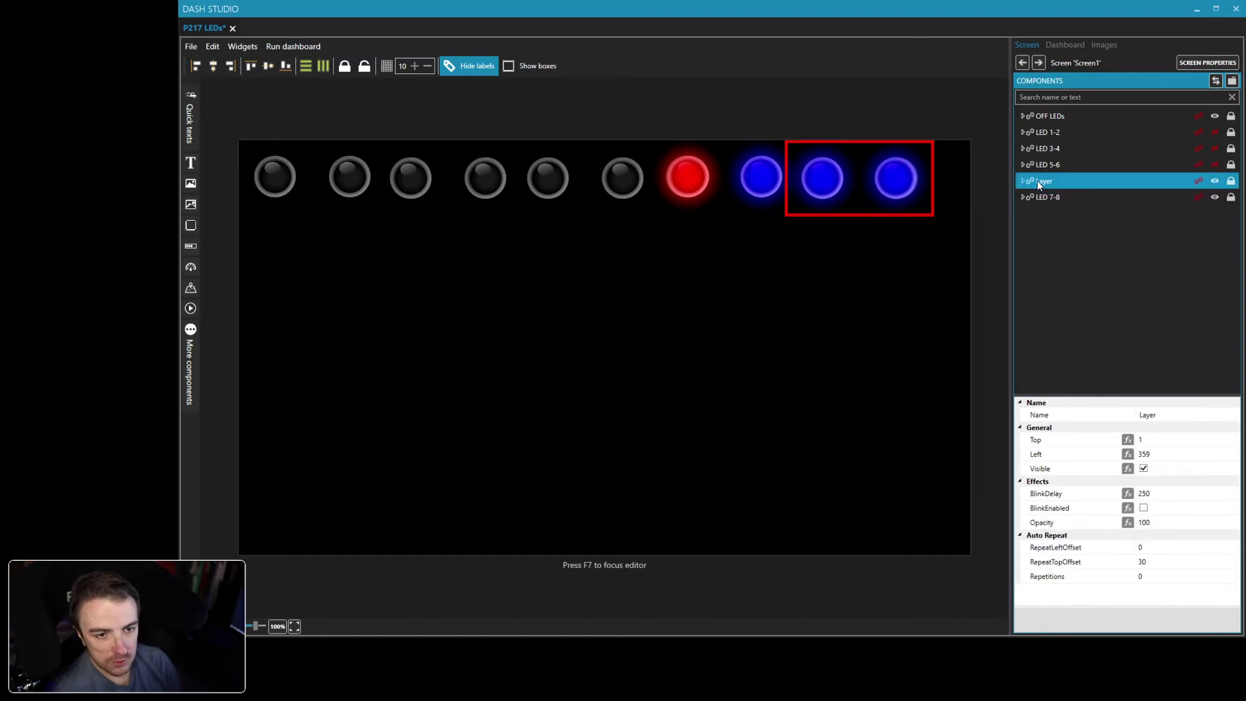
pyautogui.write('LED 9-10')
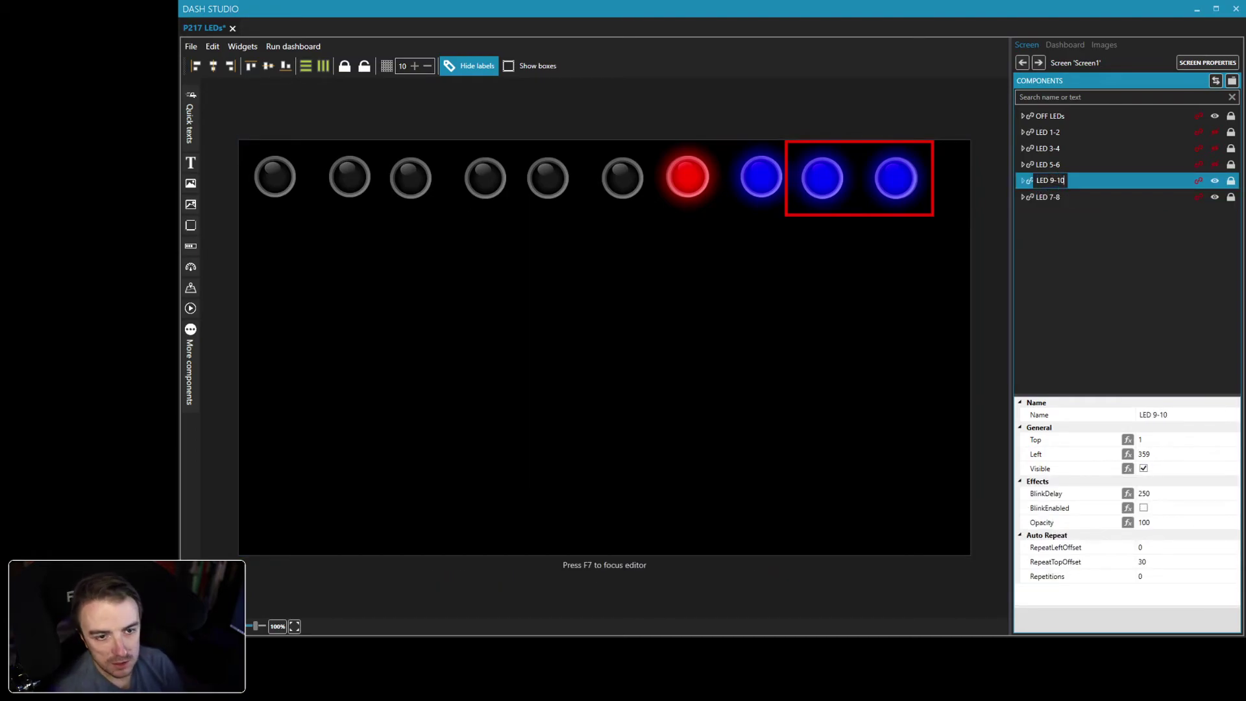
pyautogui.press('Return')
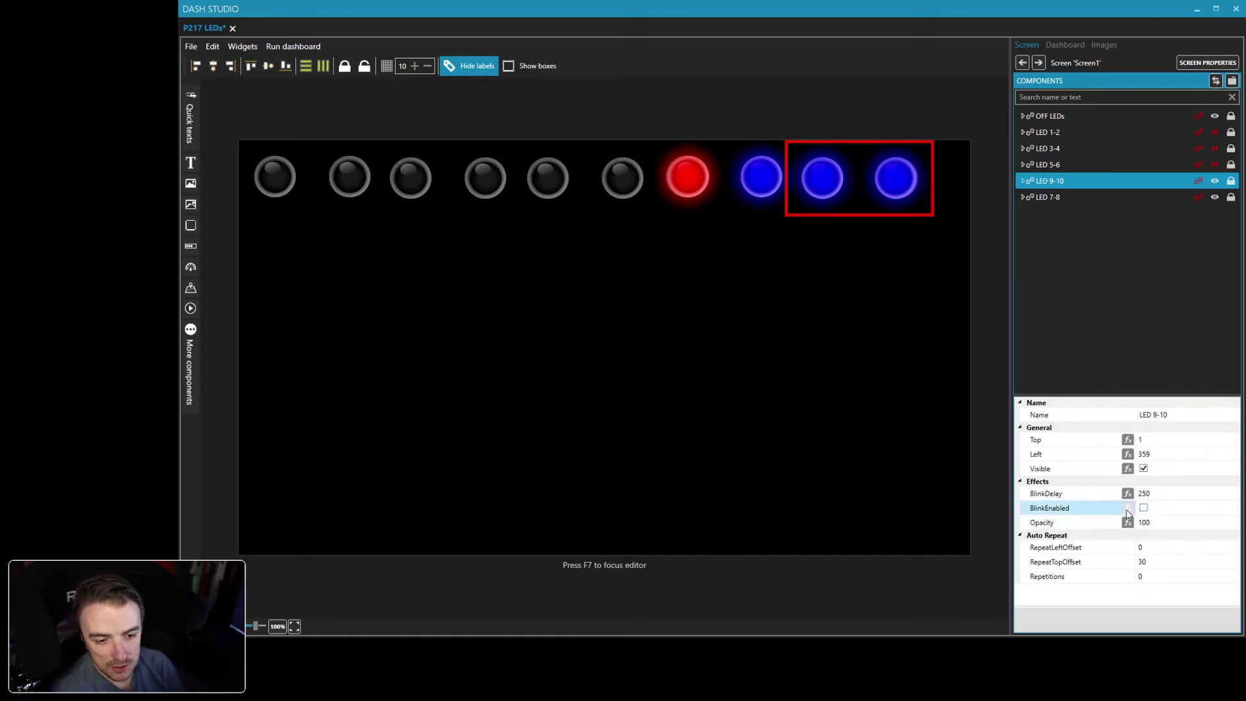
# - Bind LED 9-10's visibility to the computed formula [Rpms]>8200
pyautogui.click(1128, 468)
pyautogui.click(714, 224)
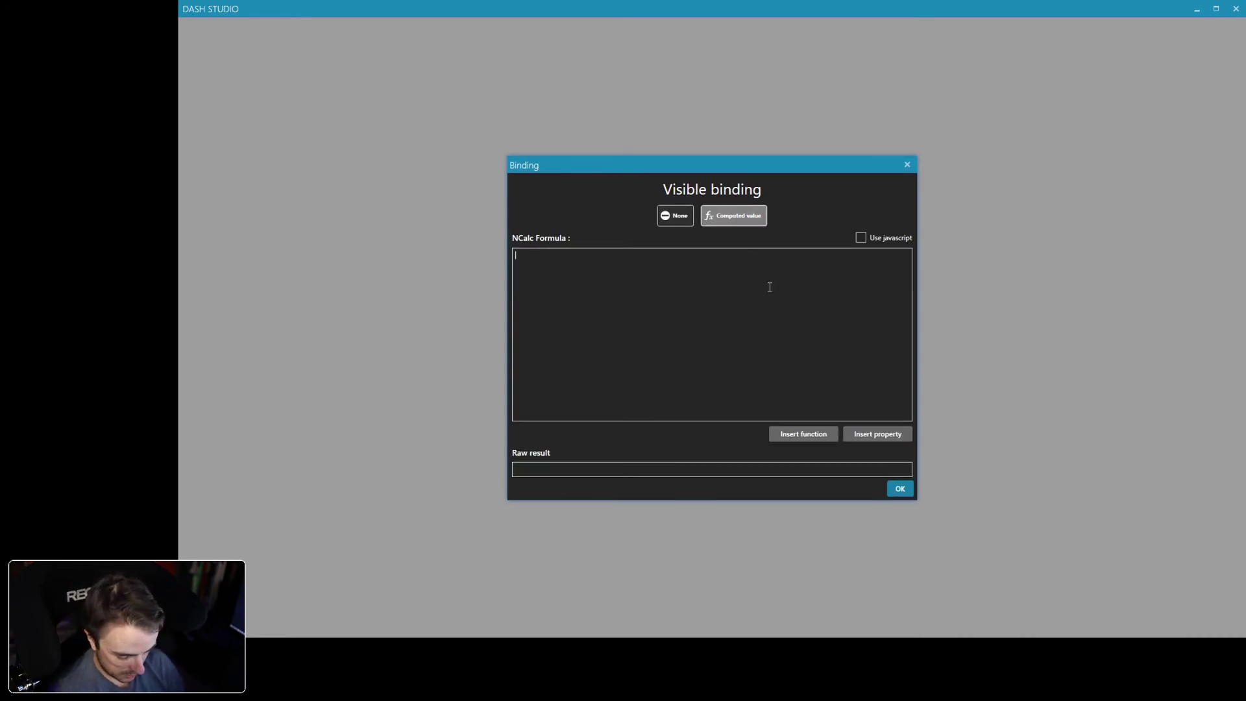
pyautogui.write('[rp')
pyautogui.press('BackSpace')
pyautogui.press('BackSpace')
pyautogui.write('pms]=')
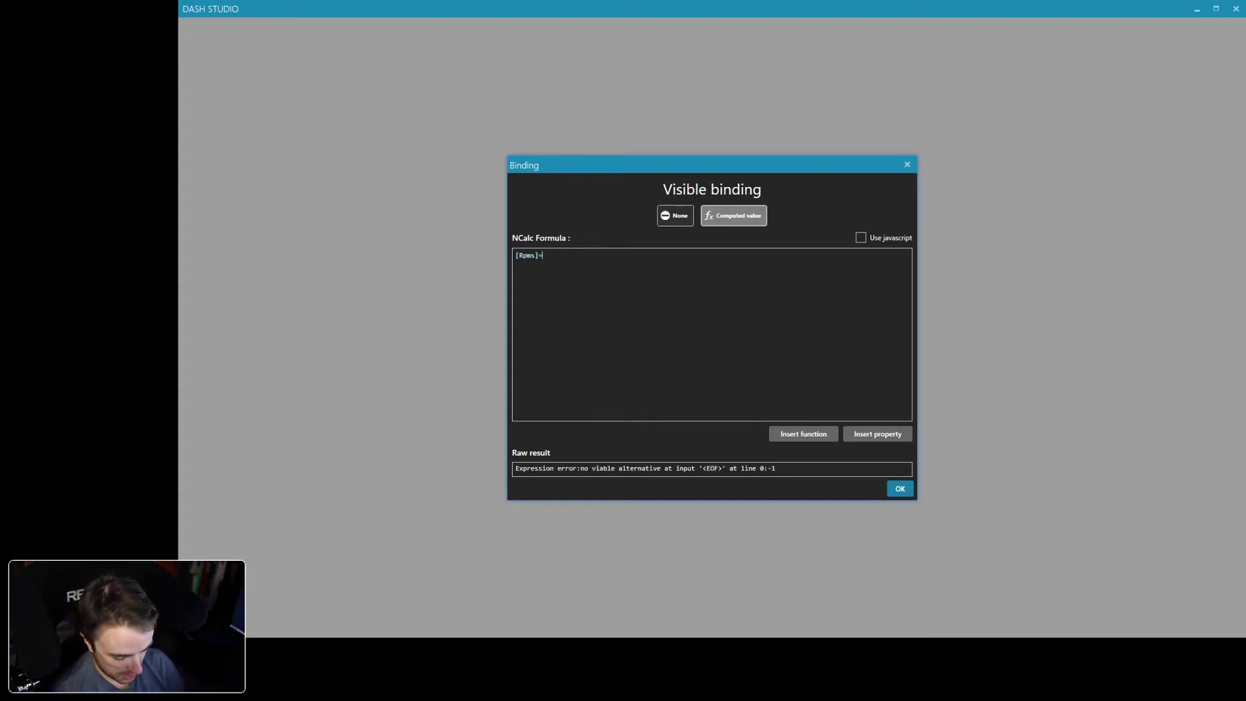
pyautogui.write('8200')
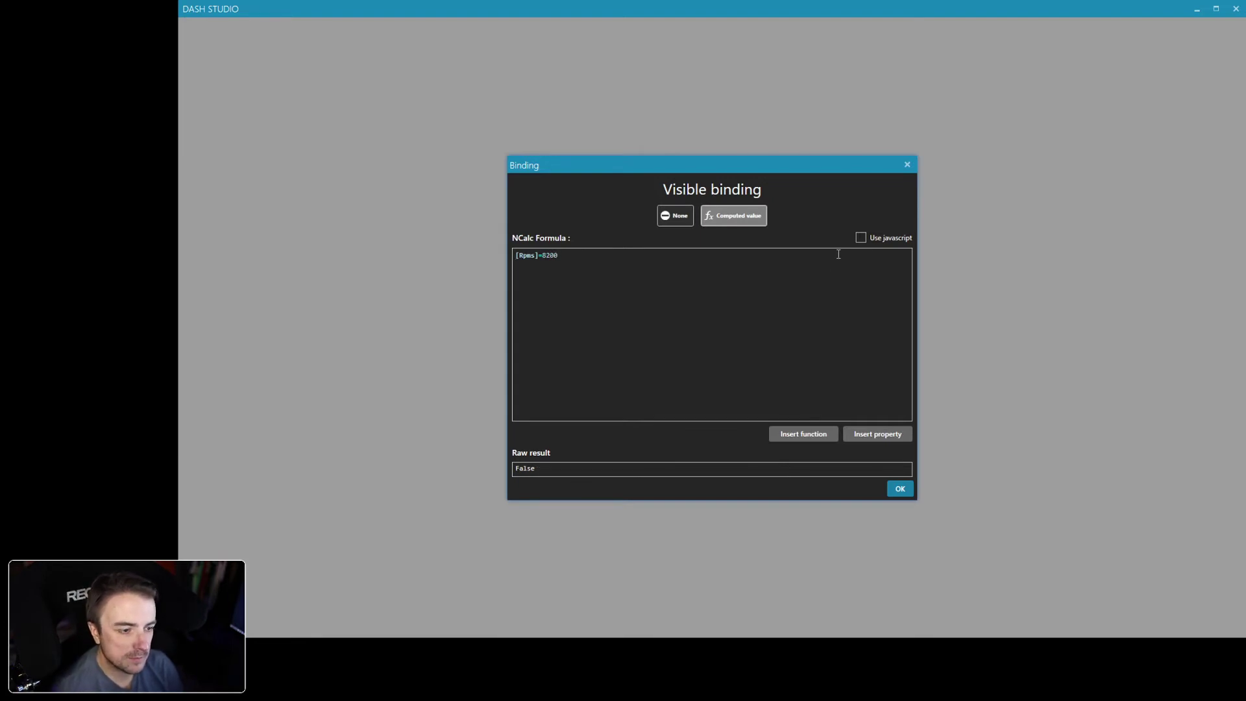
pyautogui.click(906, 494)
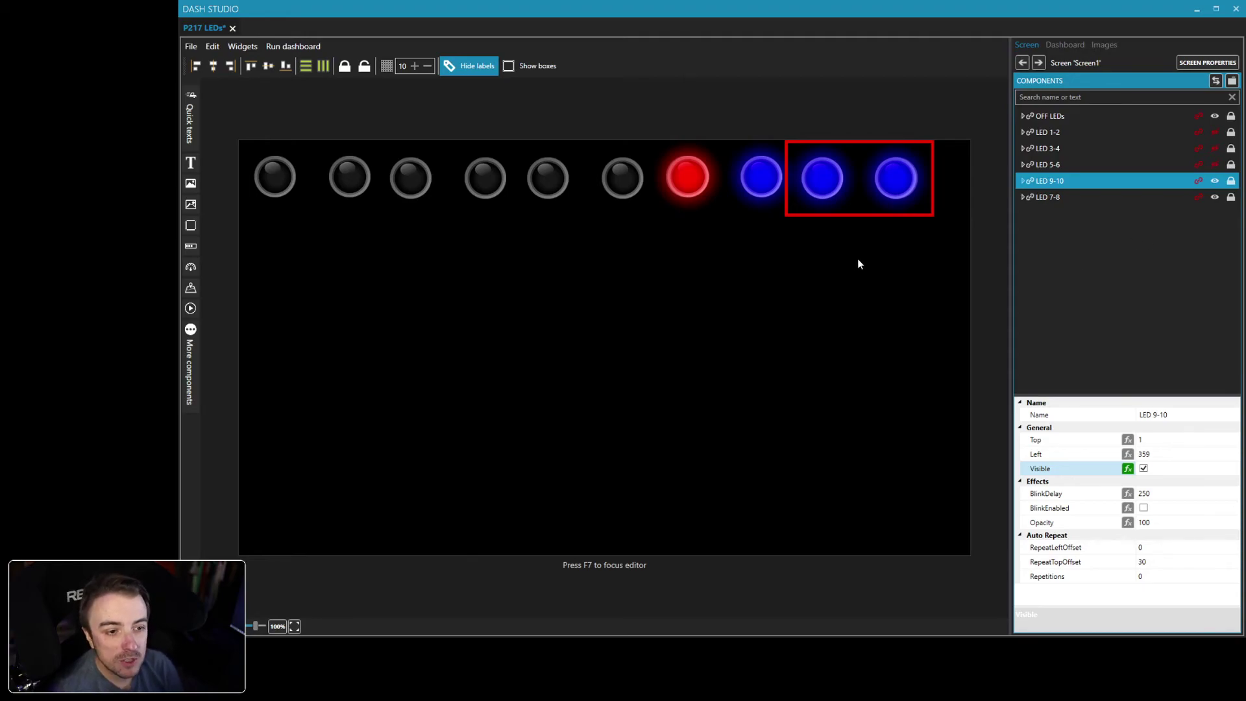
# - Hide the LED 9-10 and LED 7-8 pairs in the editor
pyautogui.click(1214, 182)
pyautogui.click(1214, 197)
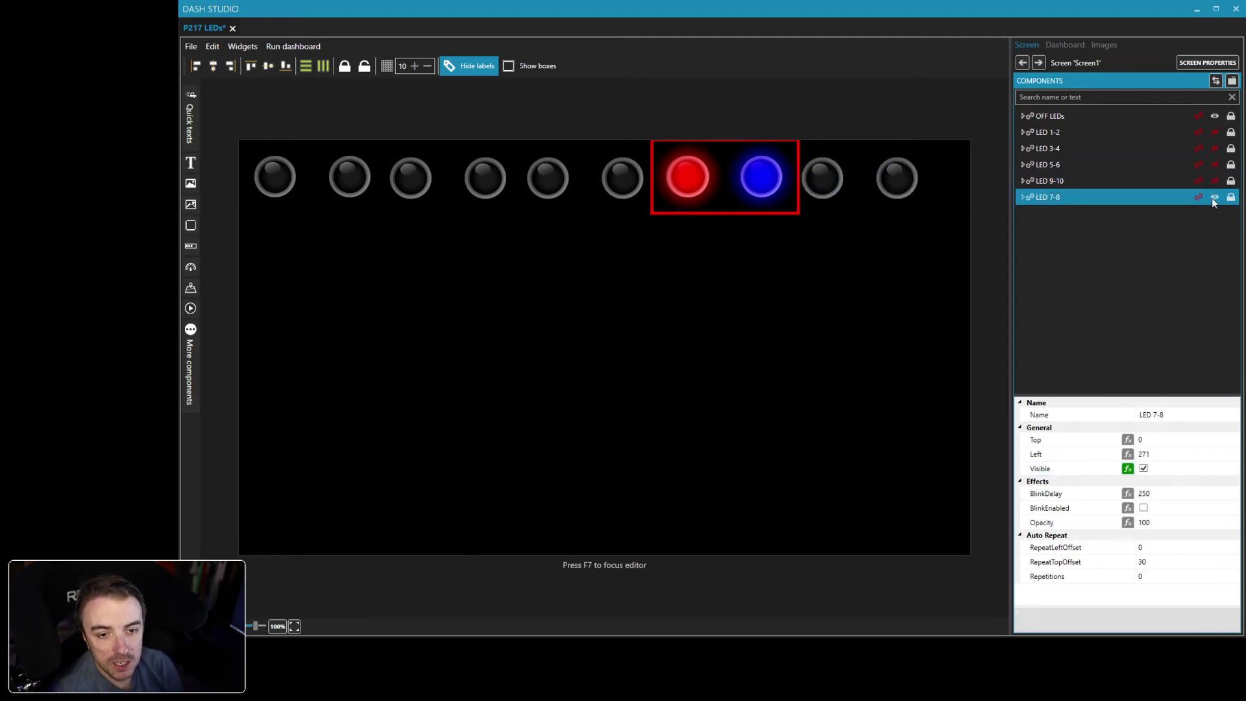
pyautogui.click(1214, 197)
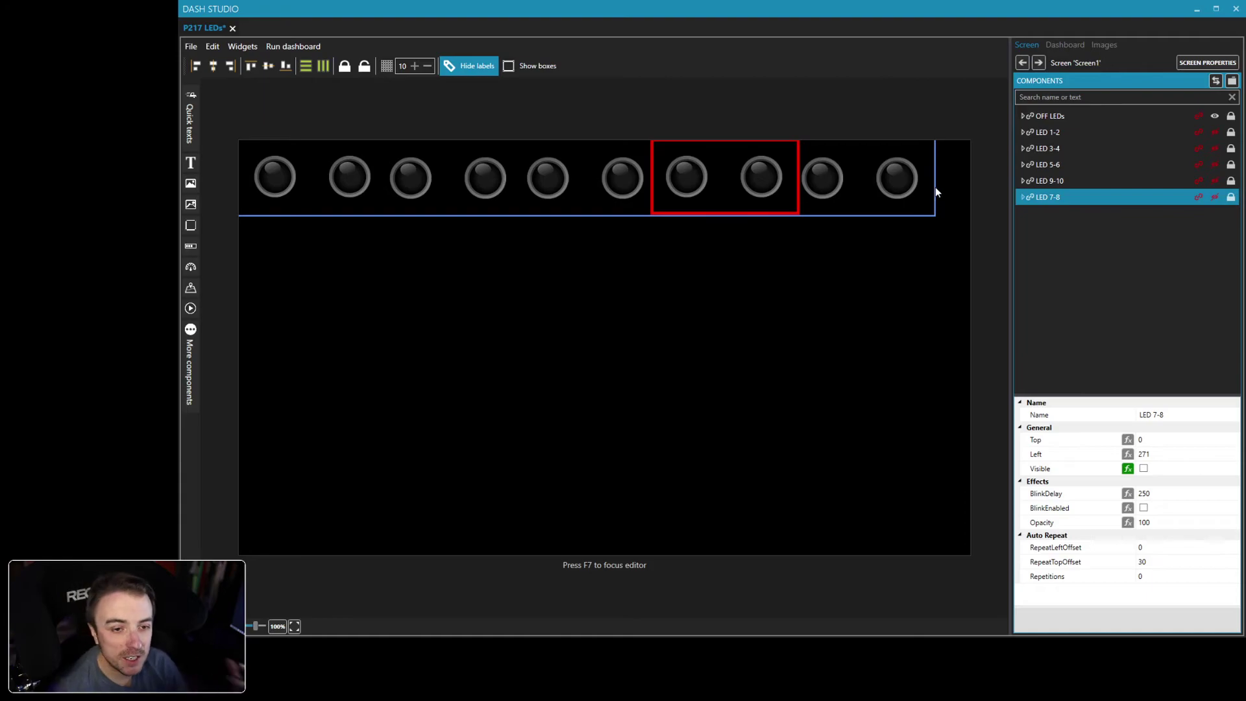
# - Group all five LED pair groups into one group named ON LEDs
pyautogui.click(1053, 132)
pyautogui.keyDown('ctrl'); pyautogui.click(1056, 148); pyautogui.keyUp('ctrl')
pyautogui.keyDown('ctrl'); pyautogui.click(1060, 163); pyautogui.keyUp('ctrl')
pyautogui.keyDown('ctrl'); pyautogui.click(1061, 180); pyautogui.keyUp('ctrl')
pyautogui.keyDown('ctrl'); pyautogui.click(1061, 197); pyautogui.keyUp('ctrl')
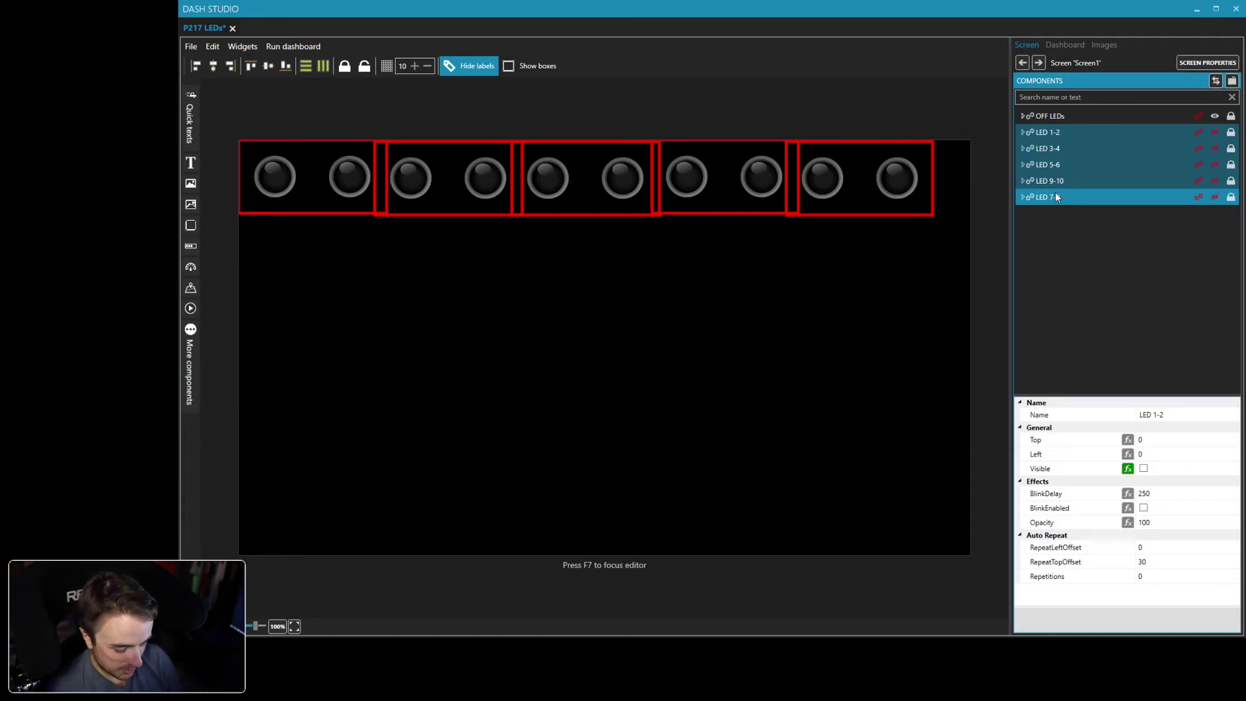
pyautogui.hotkey('ctrl', 'g')
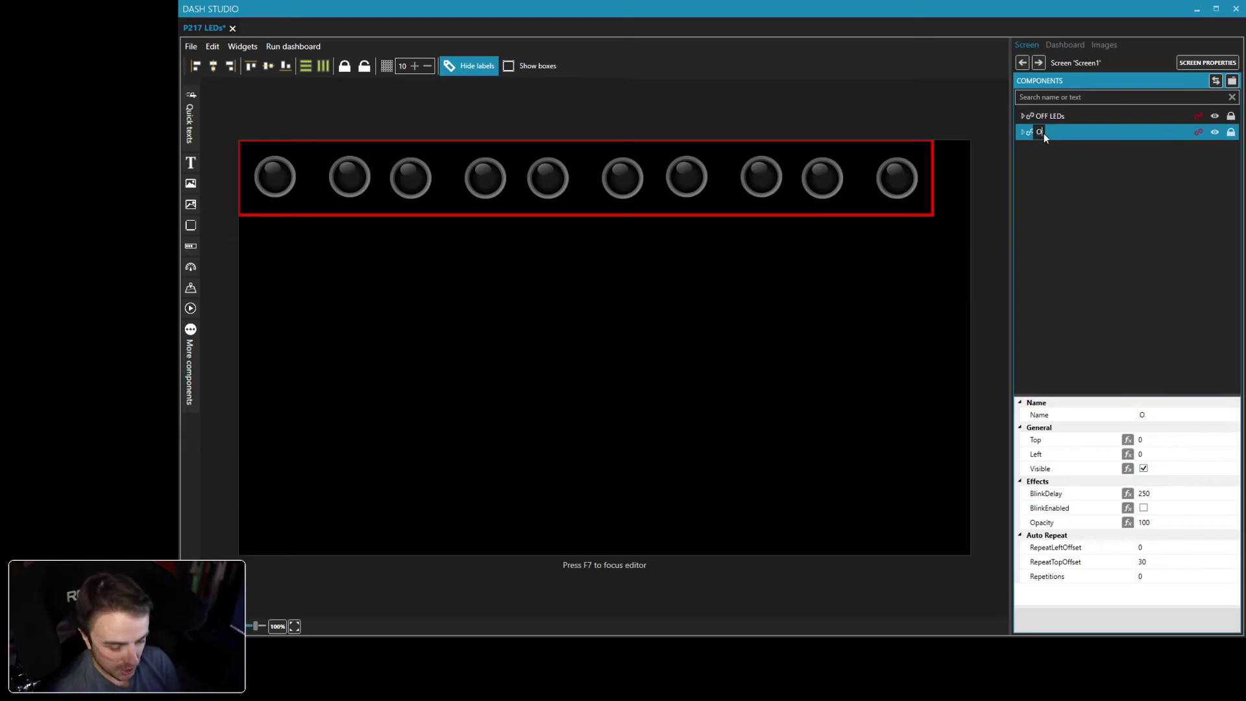
pyautogui.write('ON LEDs')
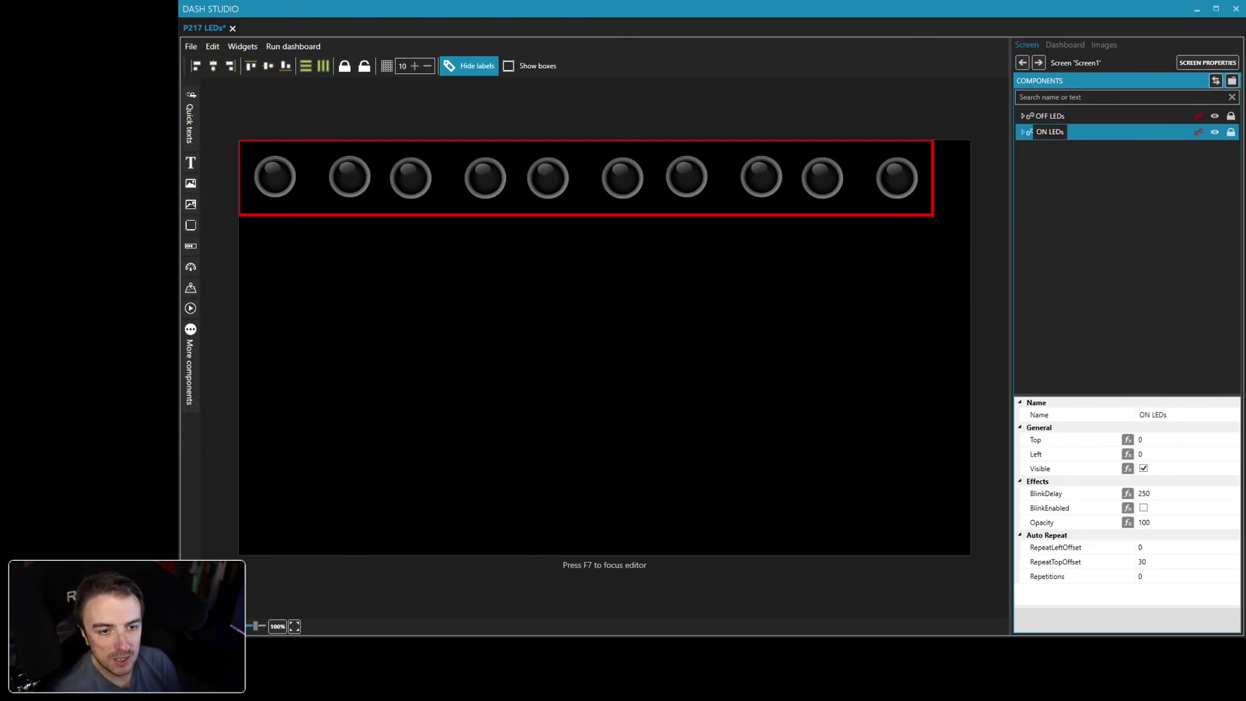
pyautogui.press('Return')
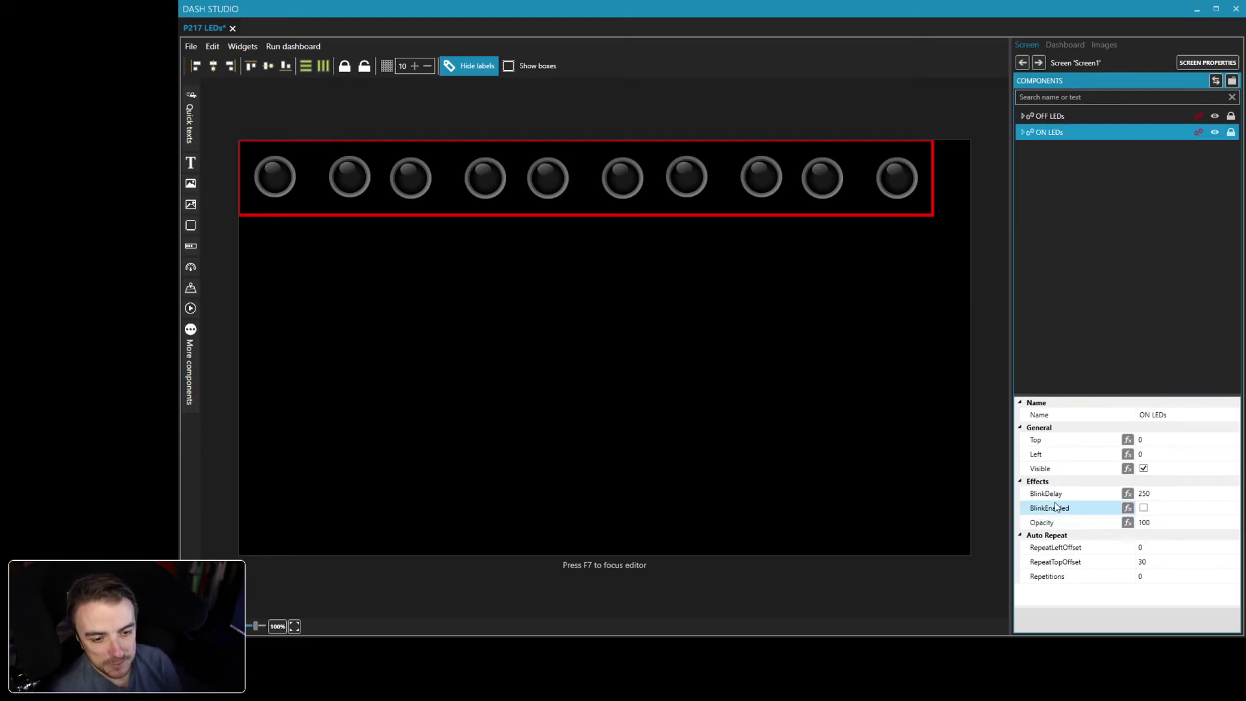
# - Set ON LEDs' BlinkEnabled to the computed formula [CarSettings_RPMRedLineReached]=1
pyautogui.click(1128, 508)
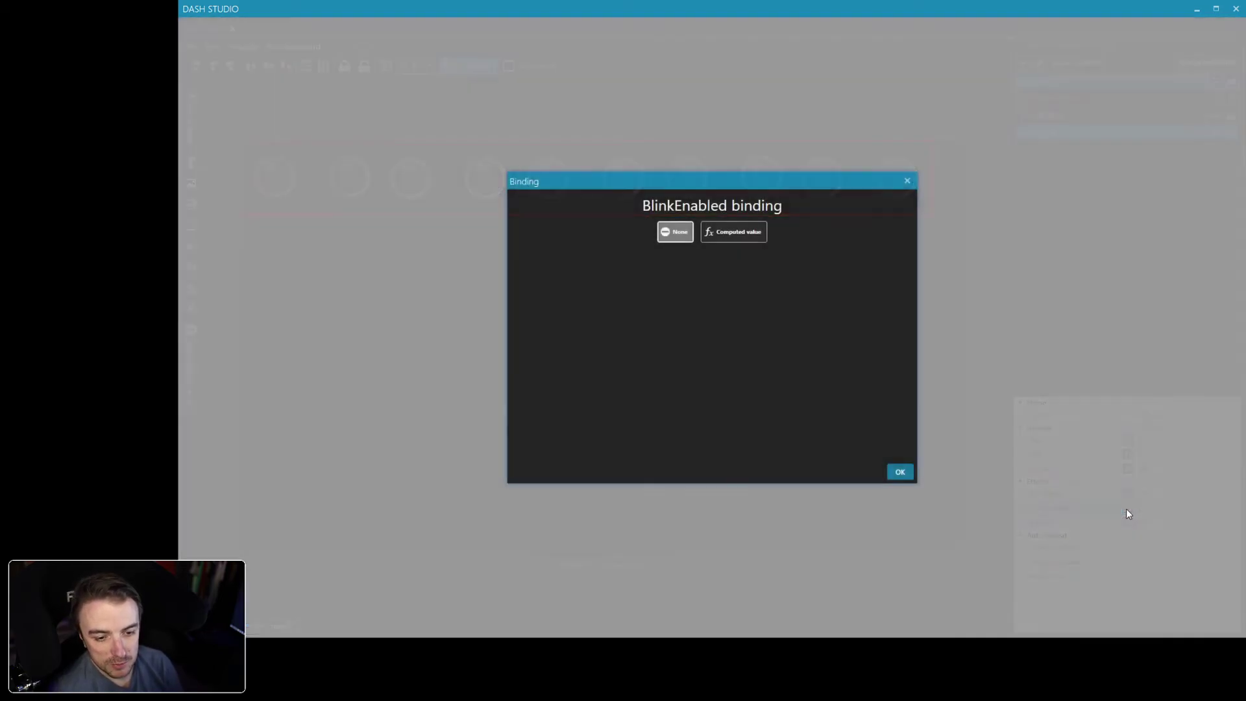
pyautogui.click(738, 236)
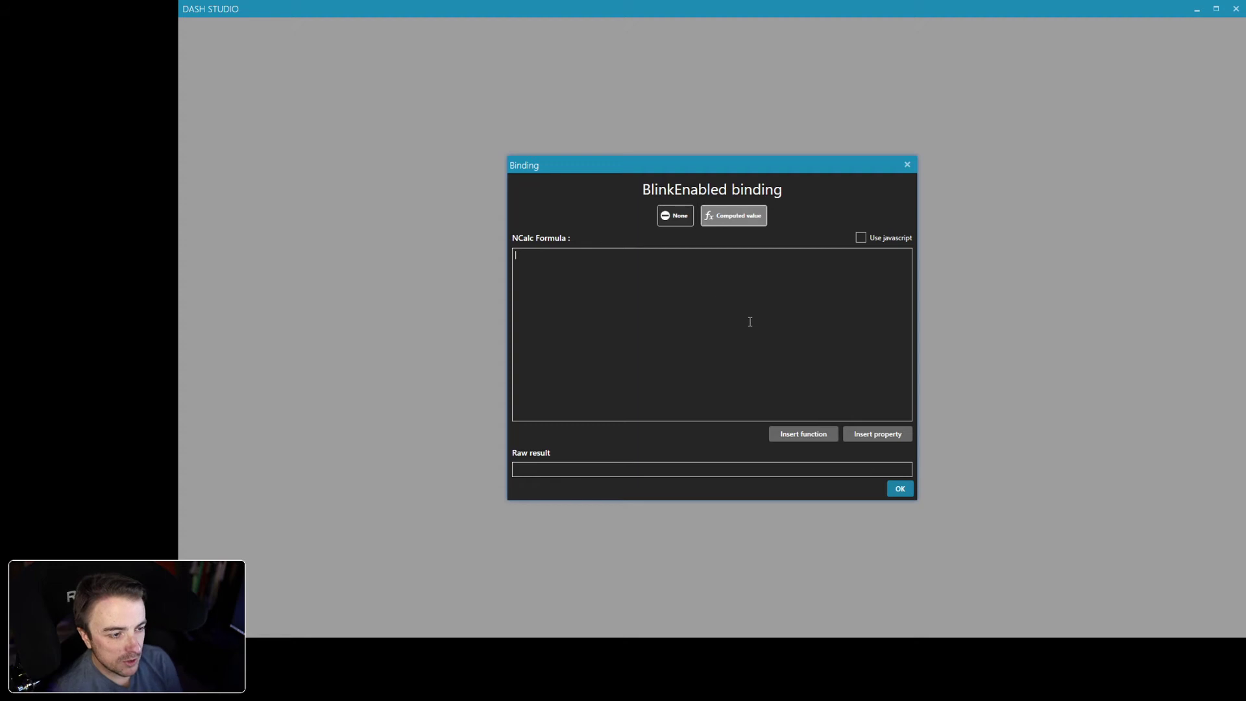
pyautogui.write('[')
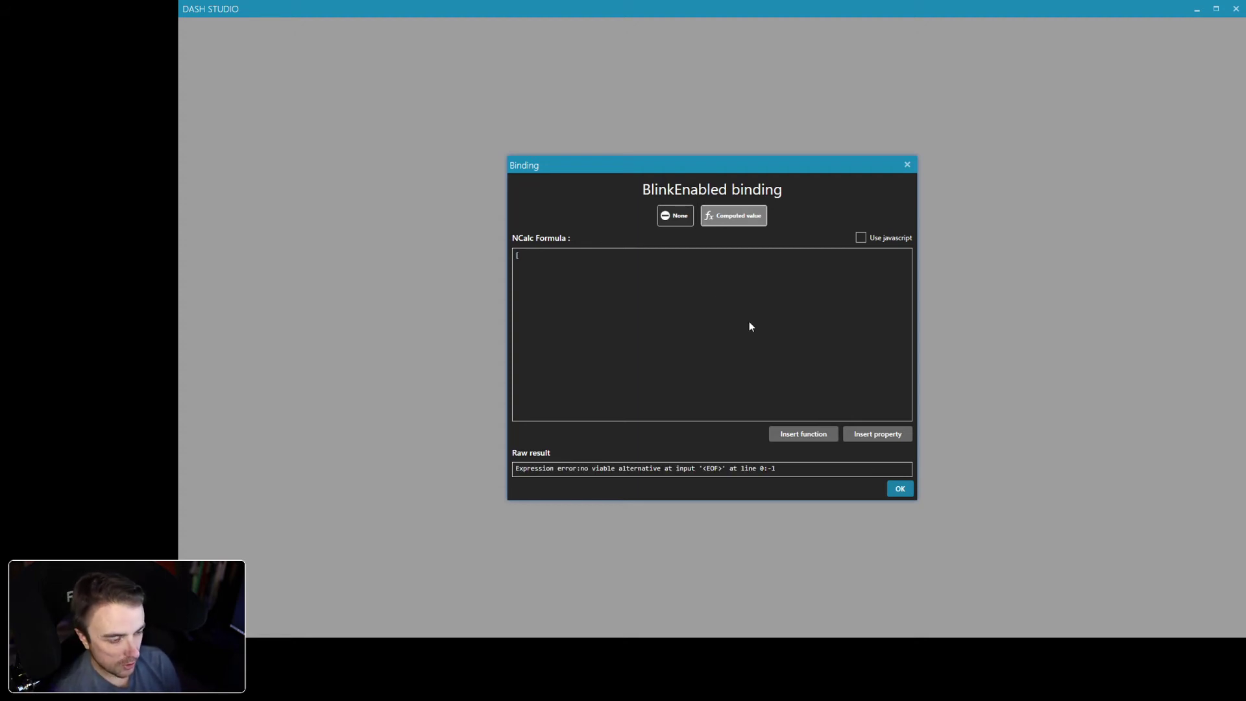
pyautogui.write('ed')
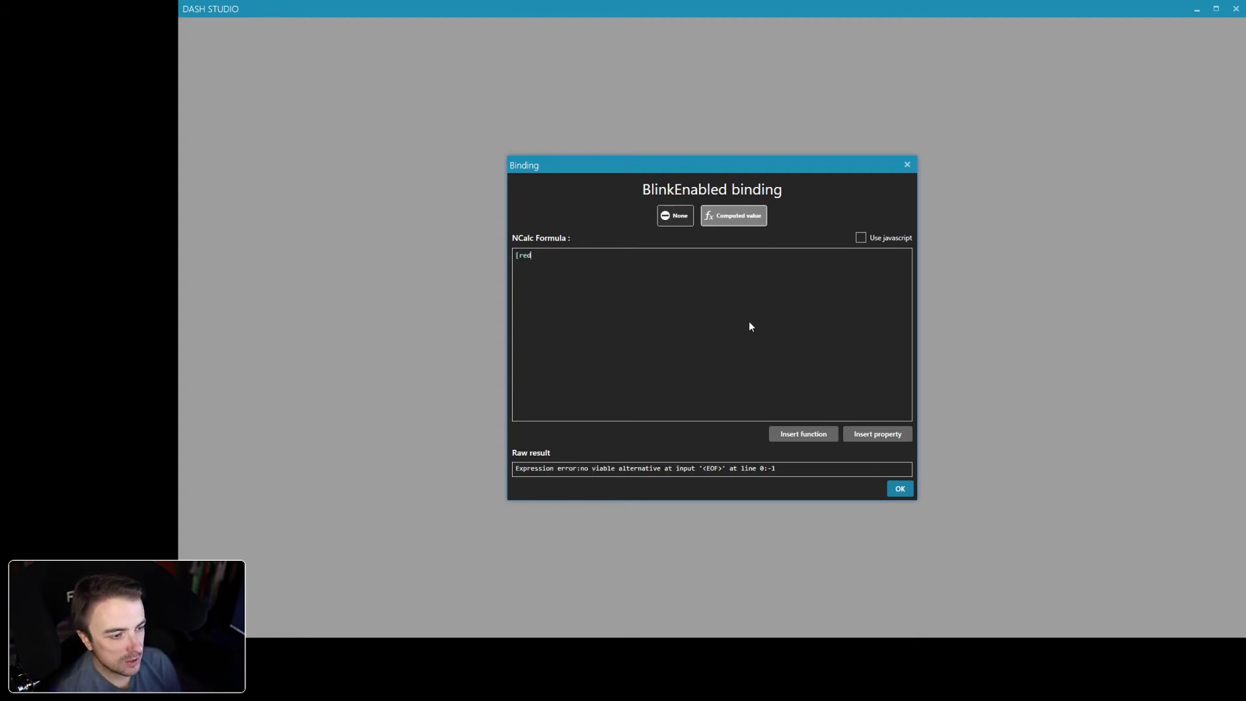
pyautogui.write('li')
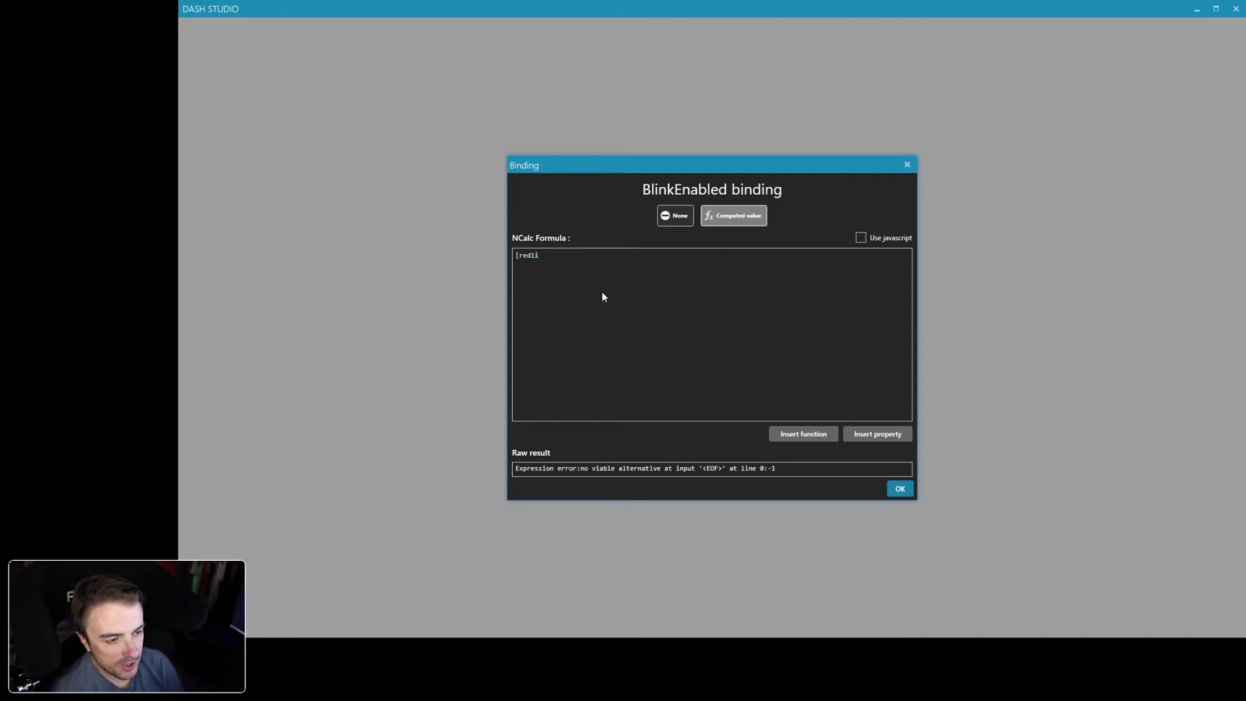
pyautogui.press('Return')
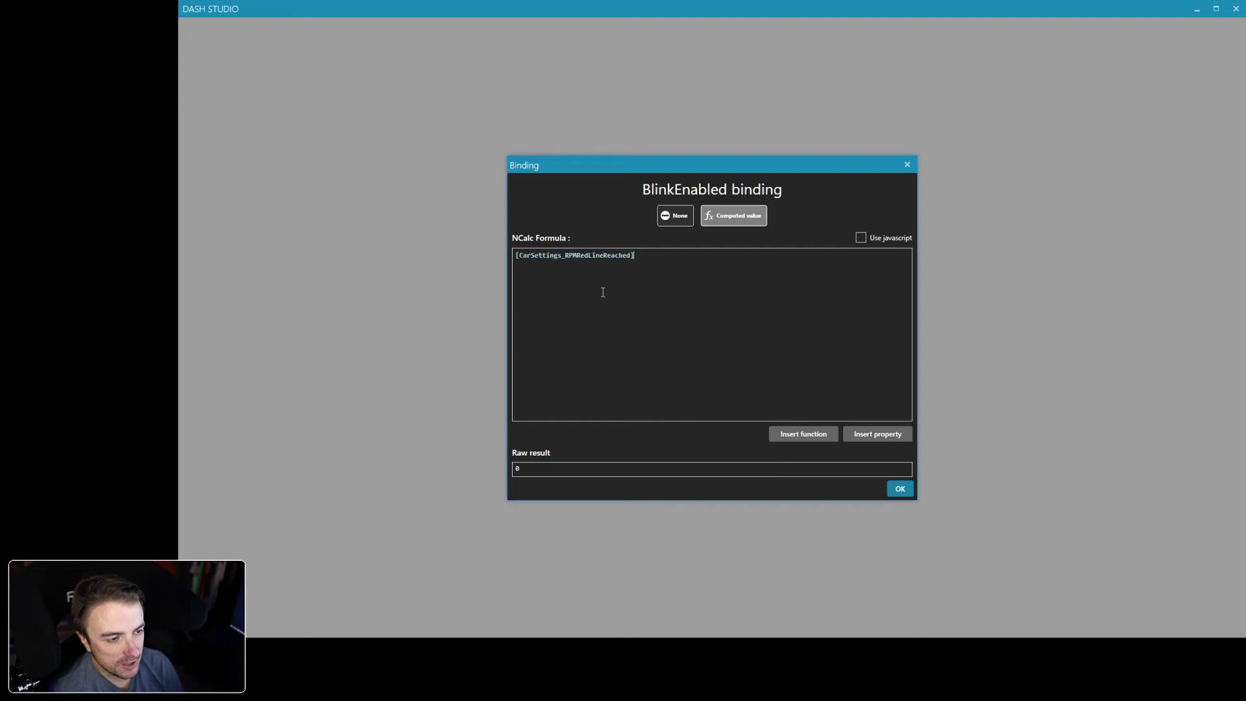
pyautogui.write('=1')
pyautogui.click(909, 491)
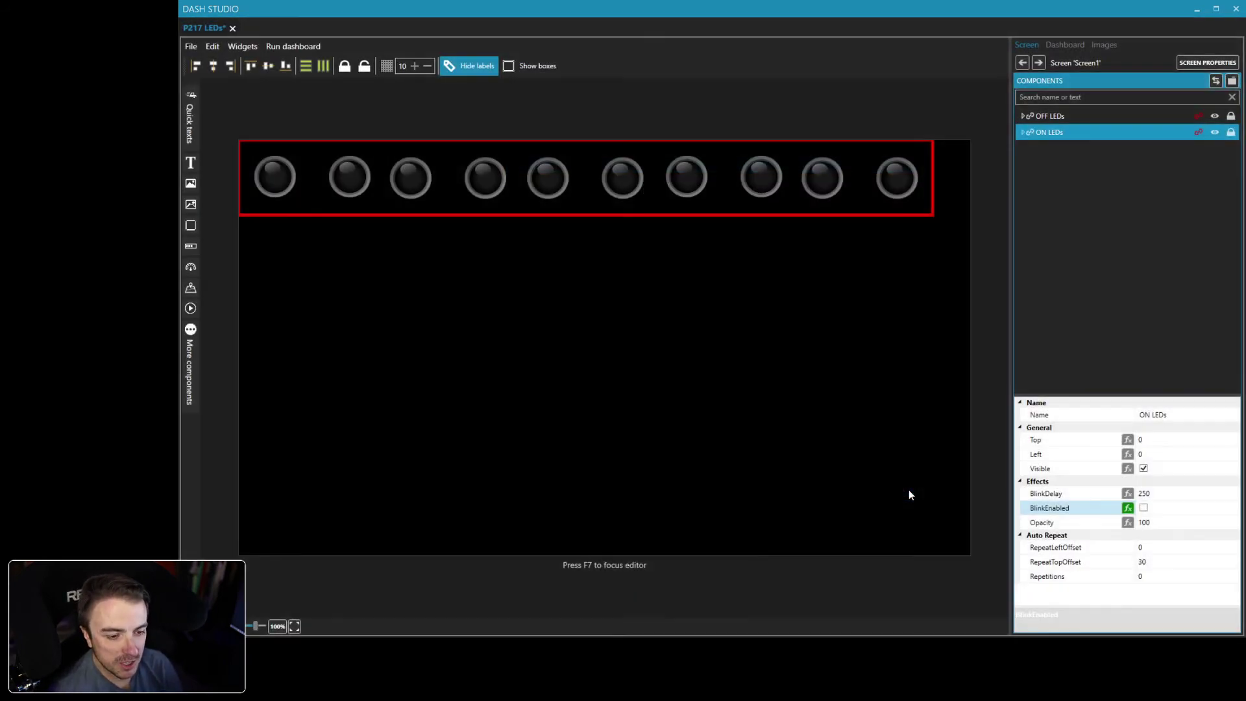